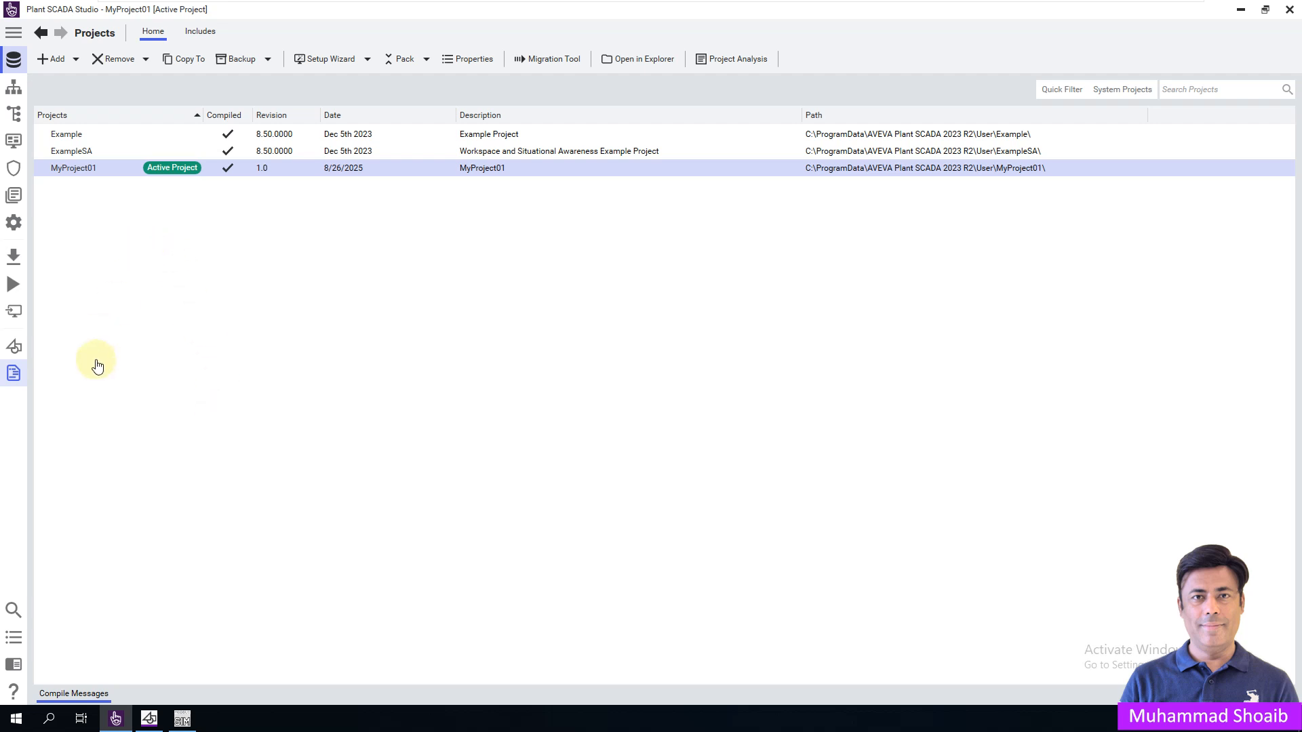
# Step: Switch to Graphics Builder and create a new genie
pyautogui.click(19, 346)
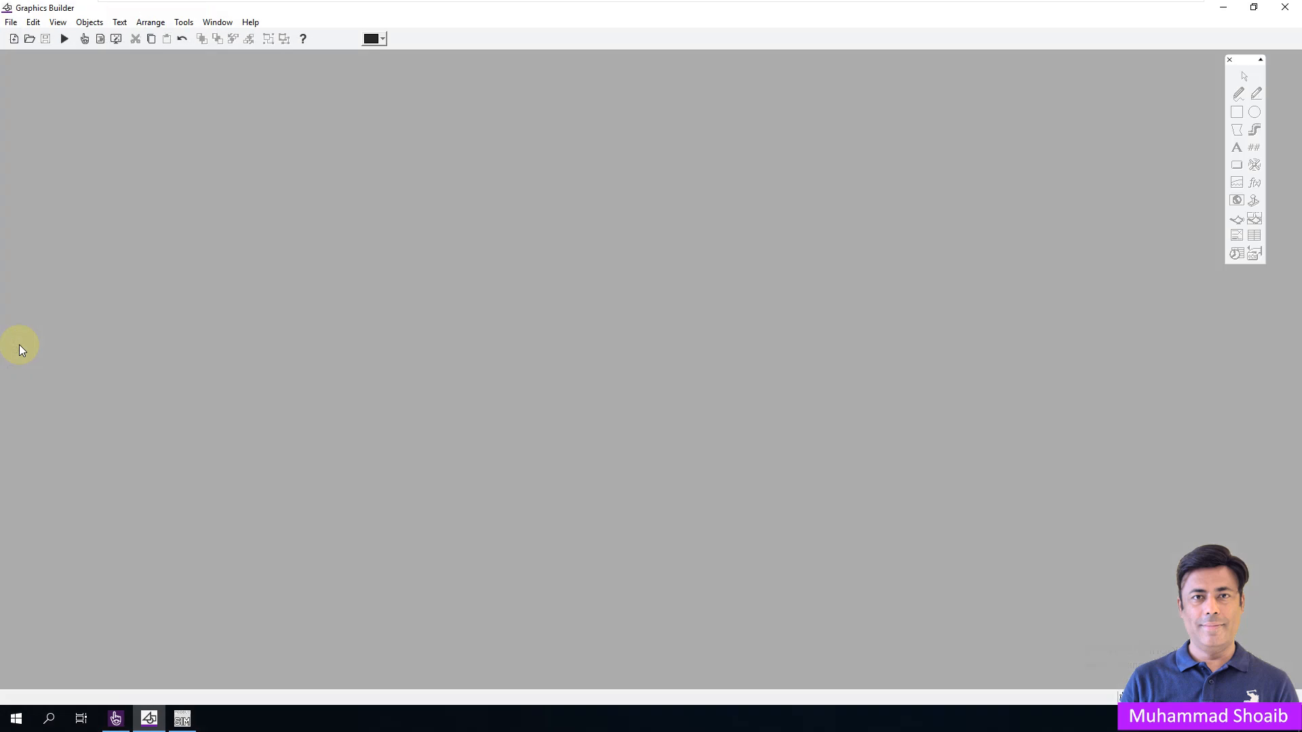
pyautogui.click(14, 39)
pyautogui.moveTo(103, 80); pyautogui.dragTo(181, 81)
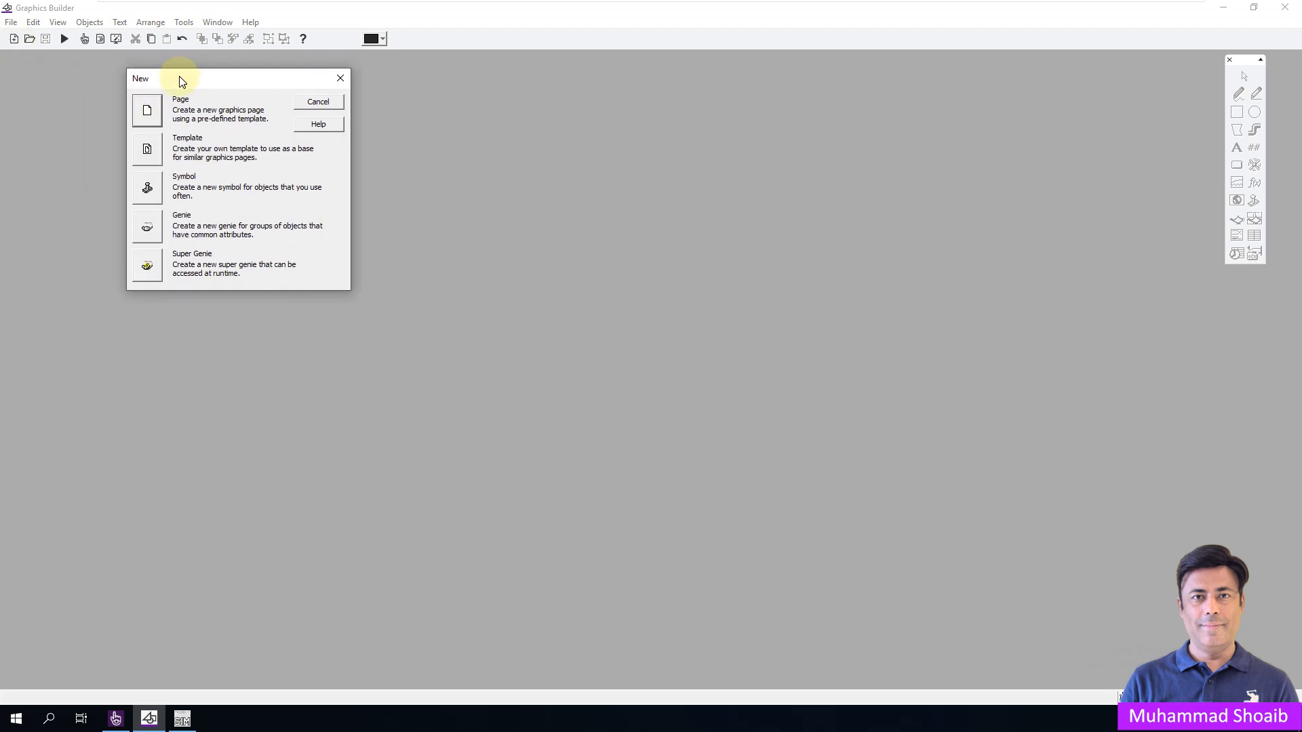
pyautogui.click(152, 230)
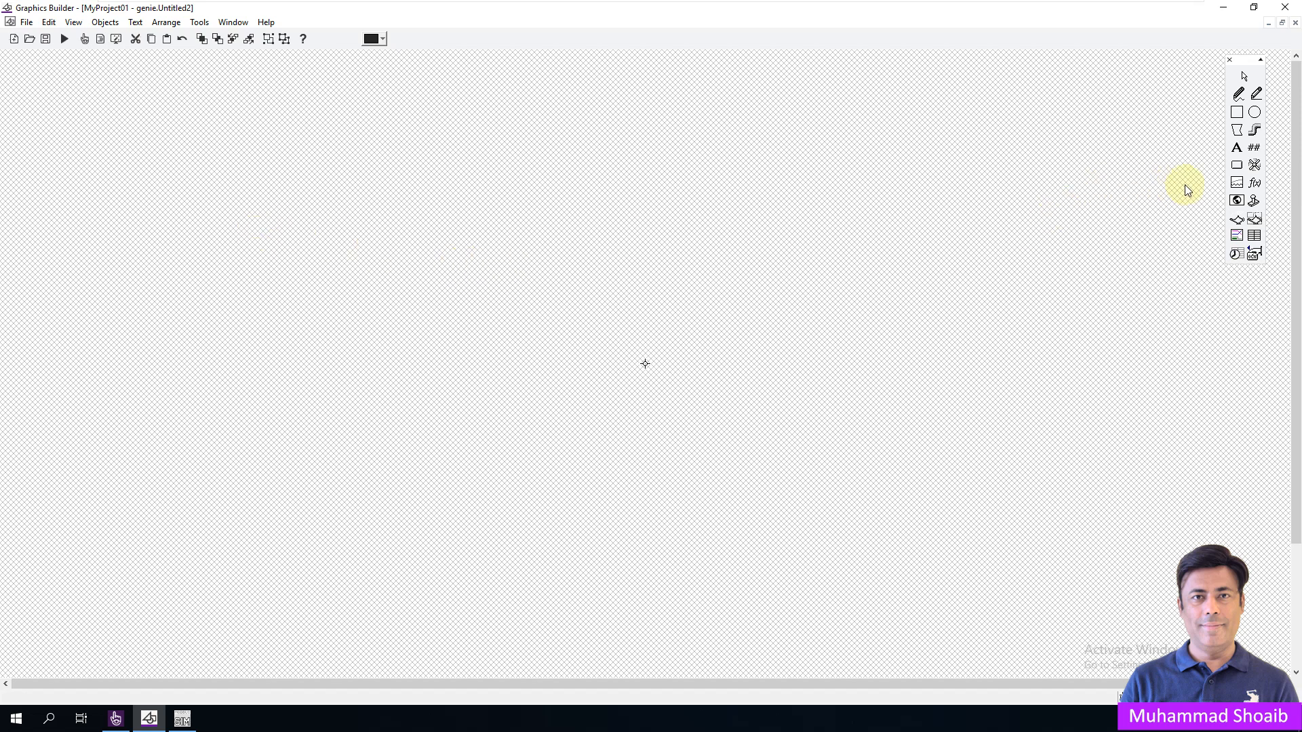
# Step: Place a symbol set on the genie and set its OFF symbol to right_grey from the pump_base_medium library
pyautogui.click(1254, 165)
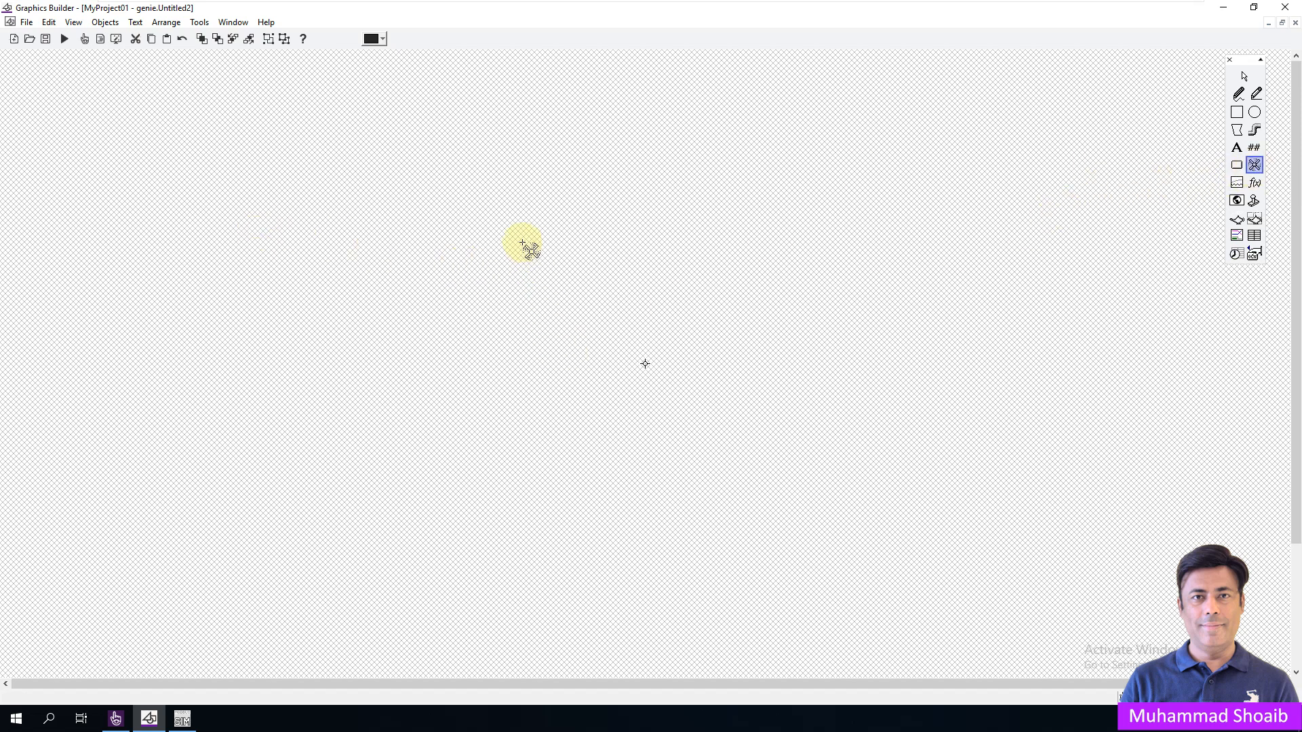
pyautogui.click(523, 243)
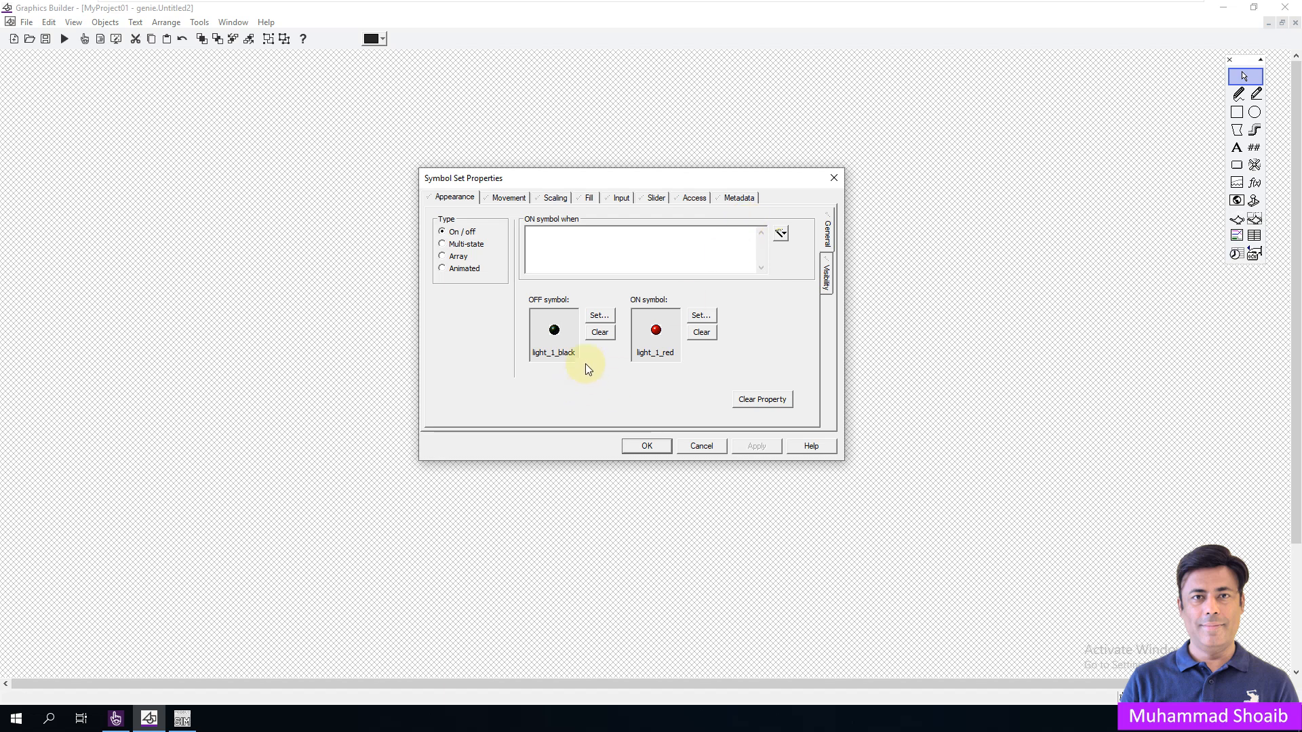
pyautogui.click(600, 315)
pyautogui.click(717, 305)
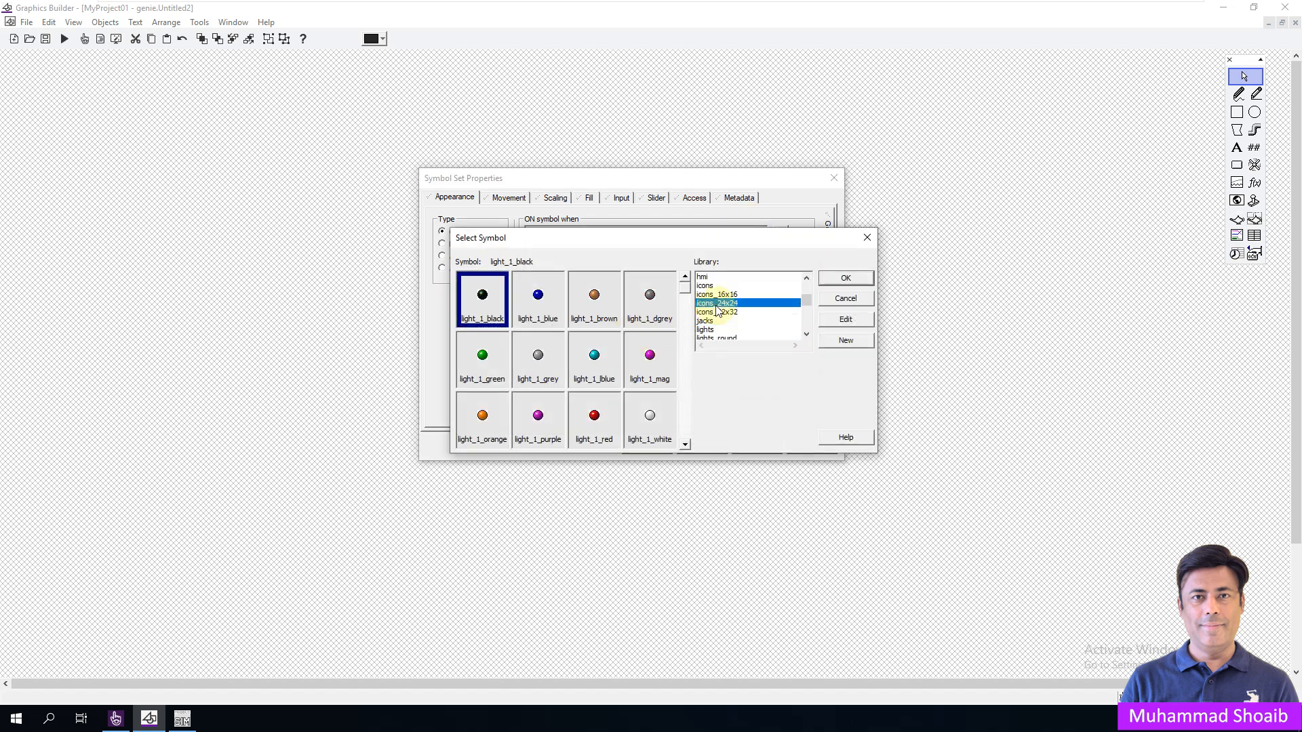
pyautogui.press('Down')
pyautogui.press('Down')
pyautogui.press('Down')
pyautogui.press('Down')
pyautogui.press('Down')
pyautogui.press('Down')
pyautogui.press('Down')
pyautogui.press('Down')
pyautogui.press('Down')
pyautogui.press('Down')
pyautogui.press('Down')
pyautogui.press('Down')
pyautogui.press('Down')
pyautogui.press('Down')
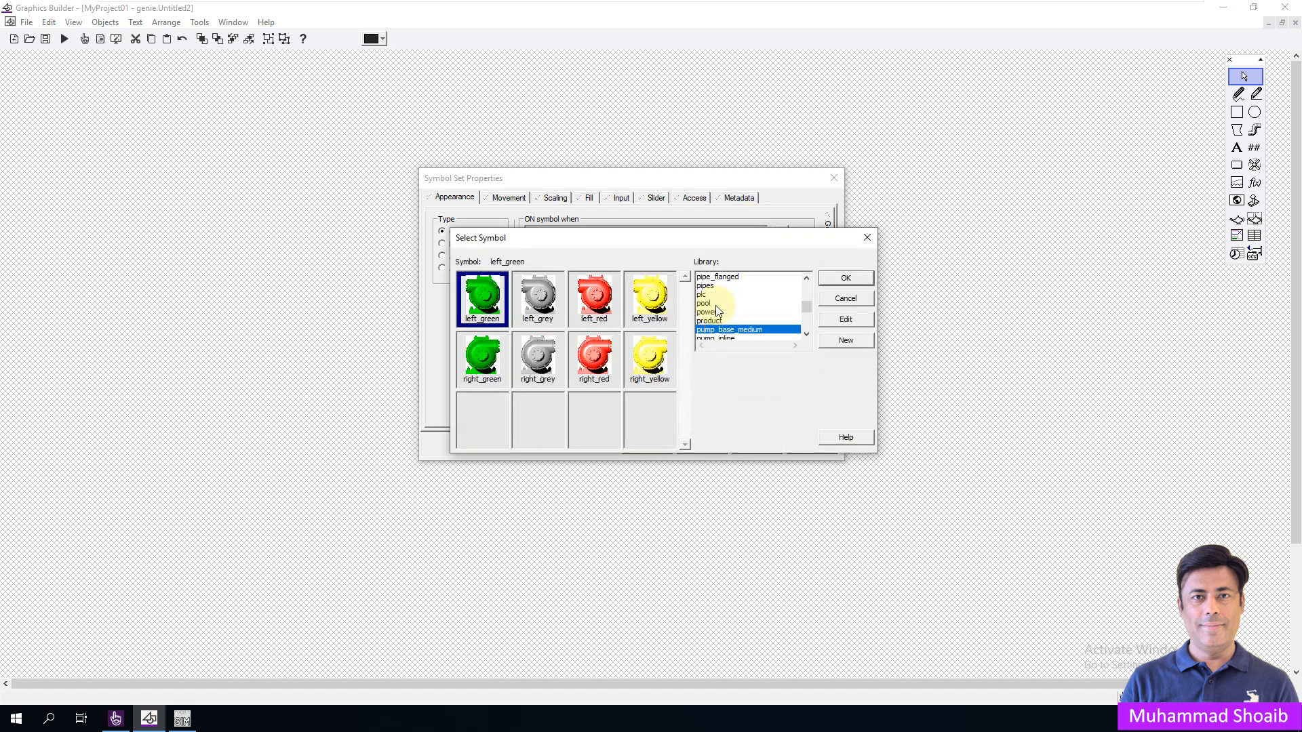
pyautogui.click(538, 359)
pyautogui.click(846, 278)
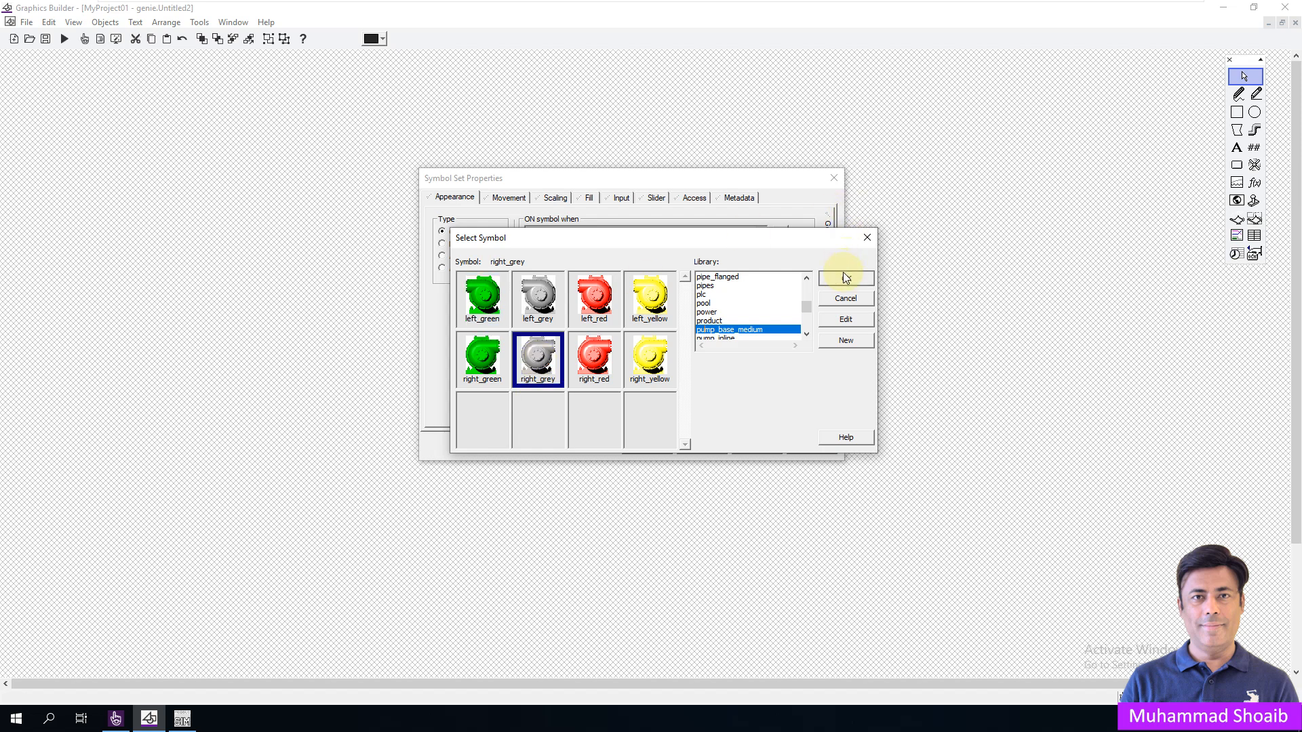
# Step: Set the symbol set's ON symbol to right_green from the pump_base_medium library
pyautogui.click(709, 314)
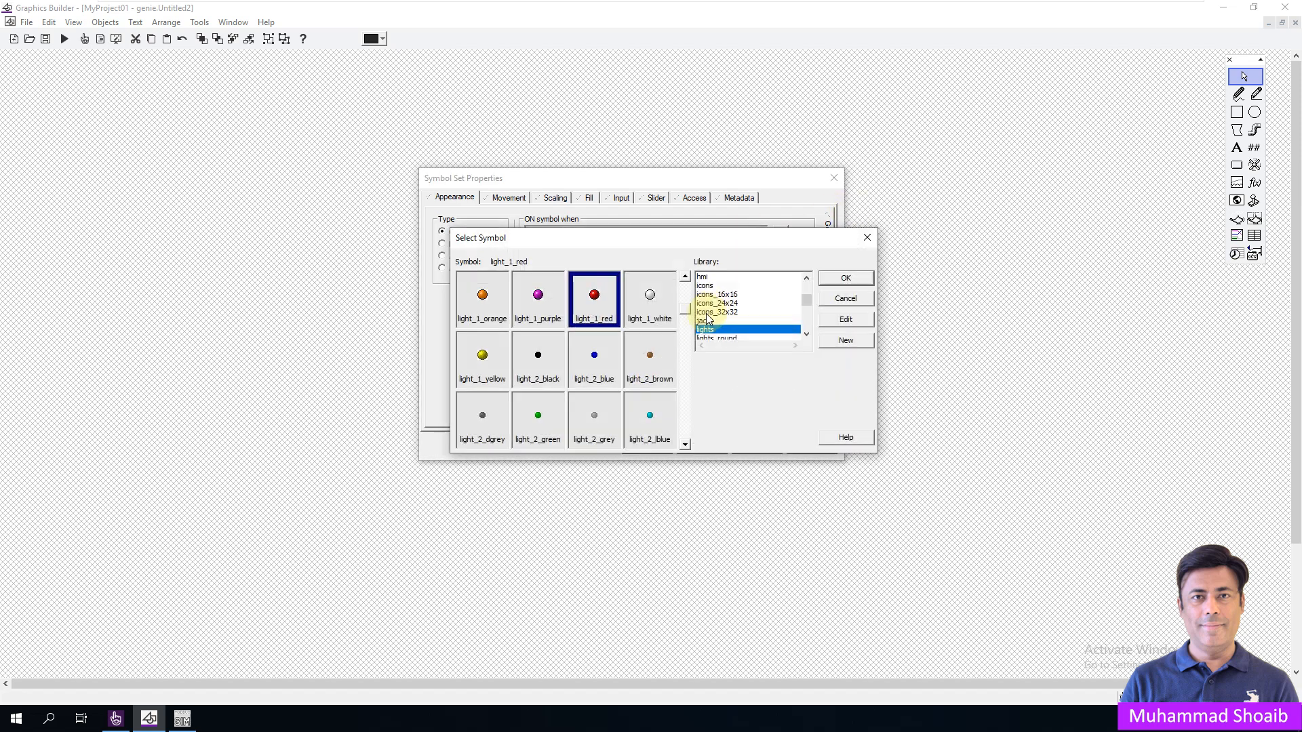
pyautogui.click(721, 298)
pyautogui.press('p')
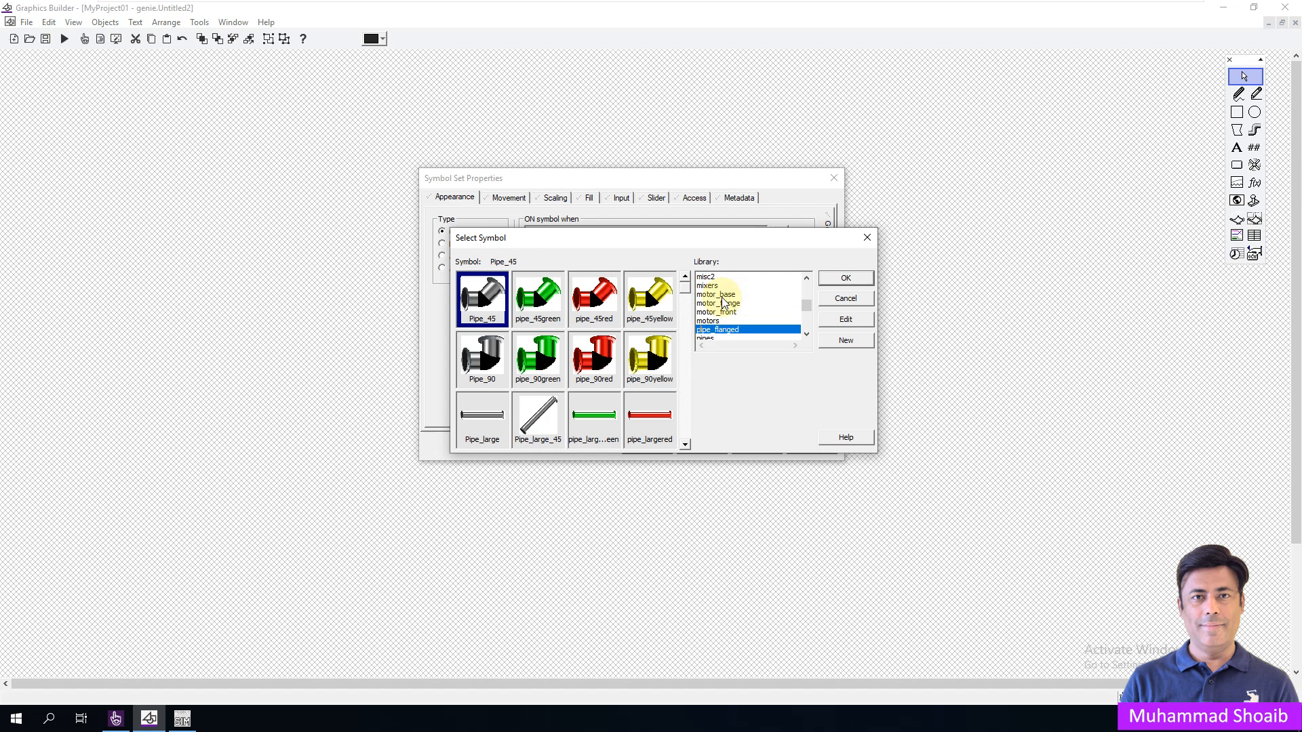
pyautogui.press('u')
pyautogui.click(482, 358)
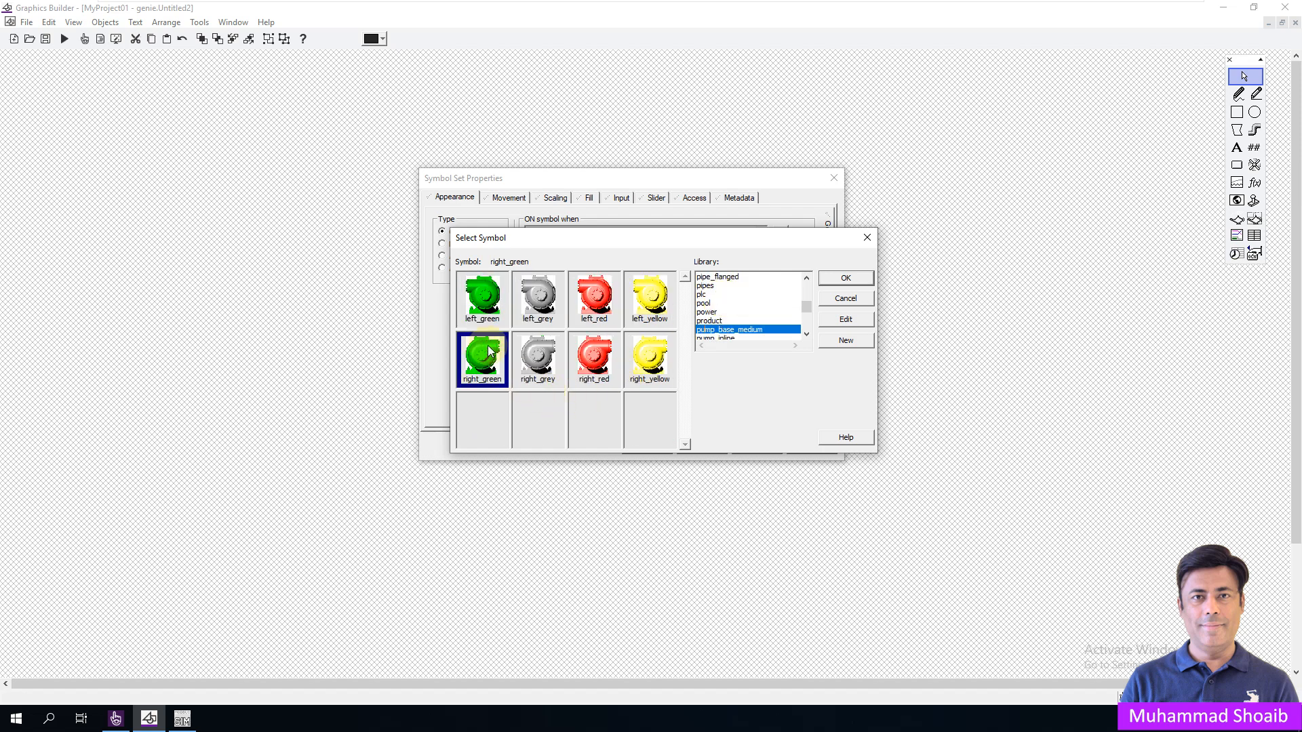
pyautogui.click(841, 279)
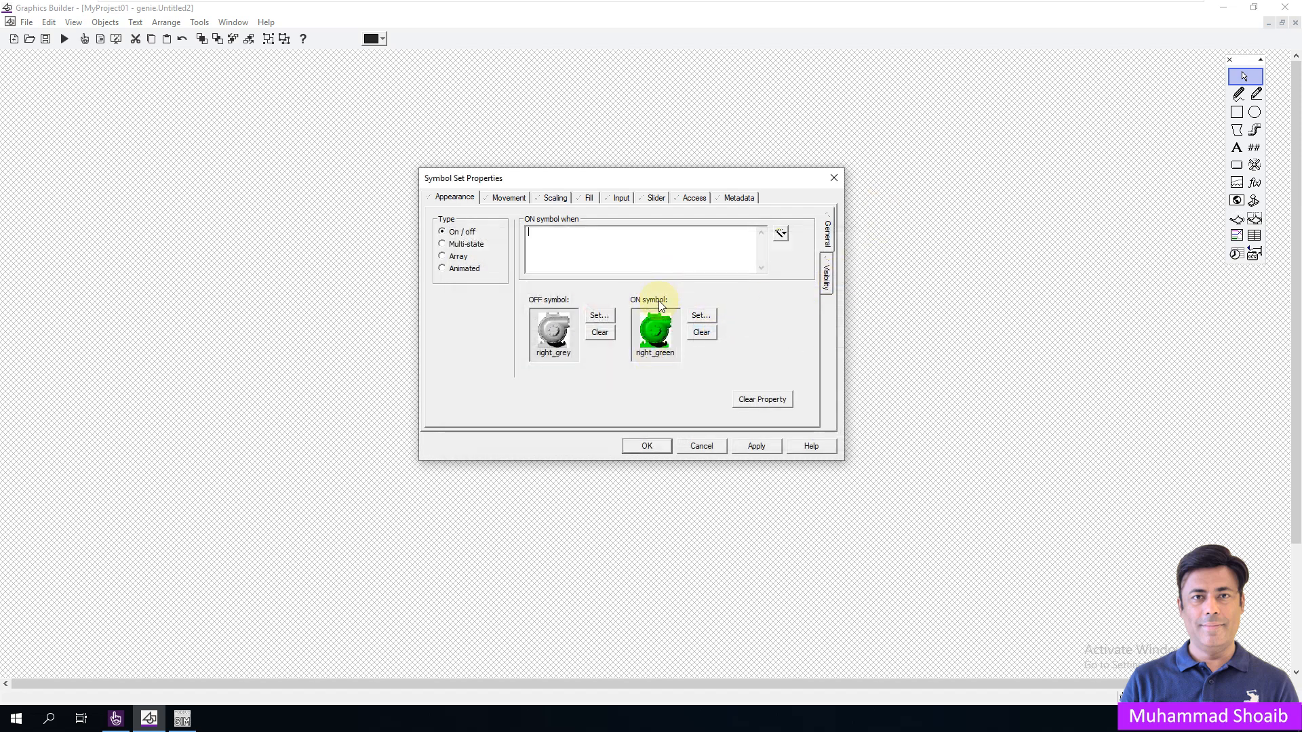
# Step: Enter %PumpRun% as the symbol set's ON condition and accept its properties
pyautogui.write('%PumpRun')
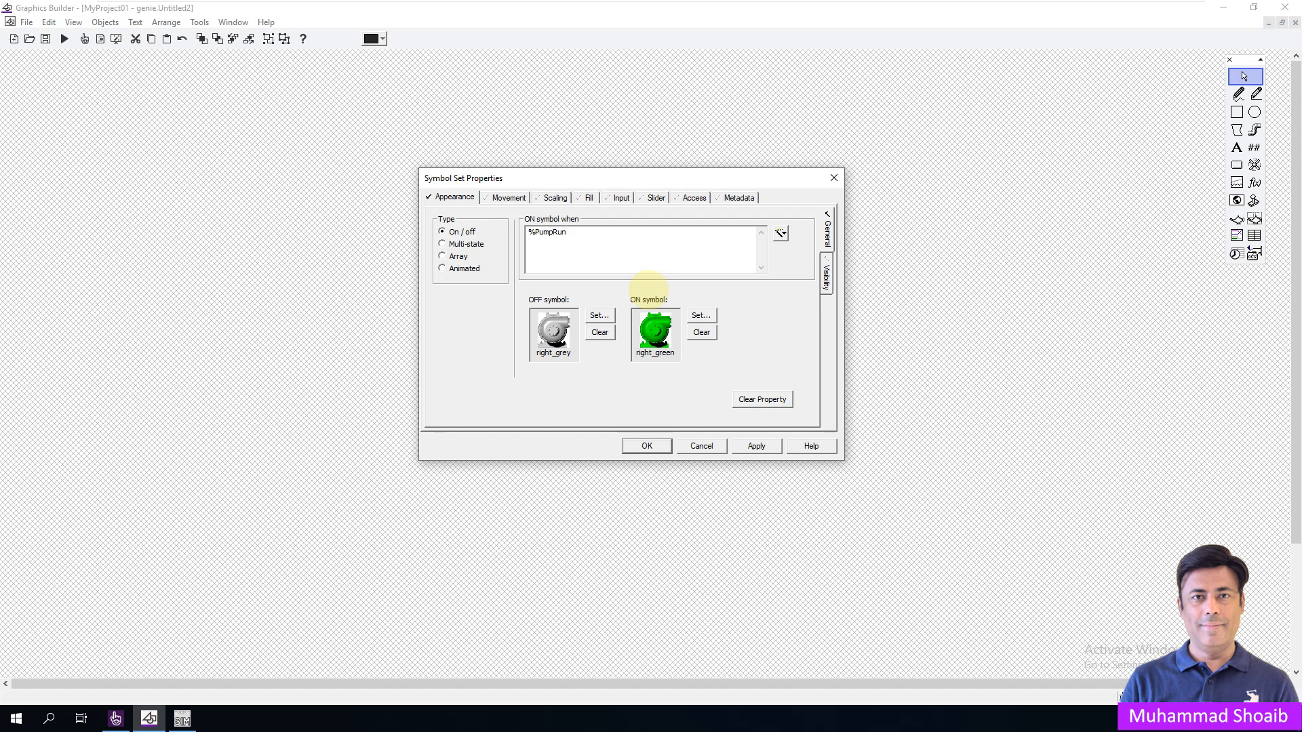
pyautogui.write('%')
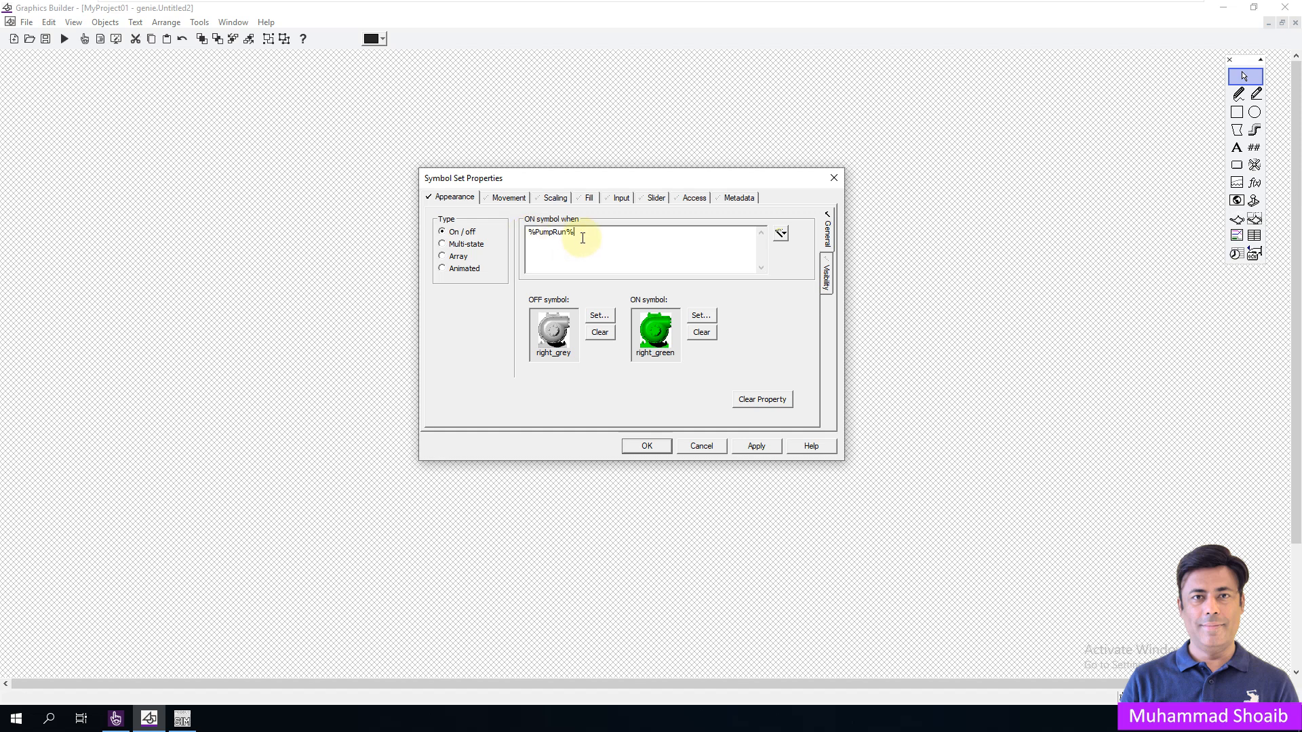
pyautogui.click(744, 449)
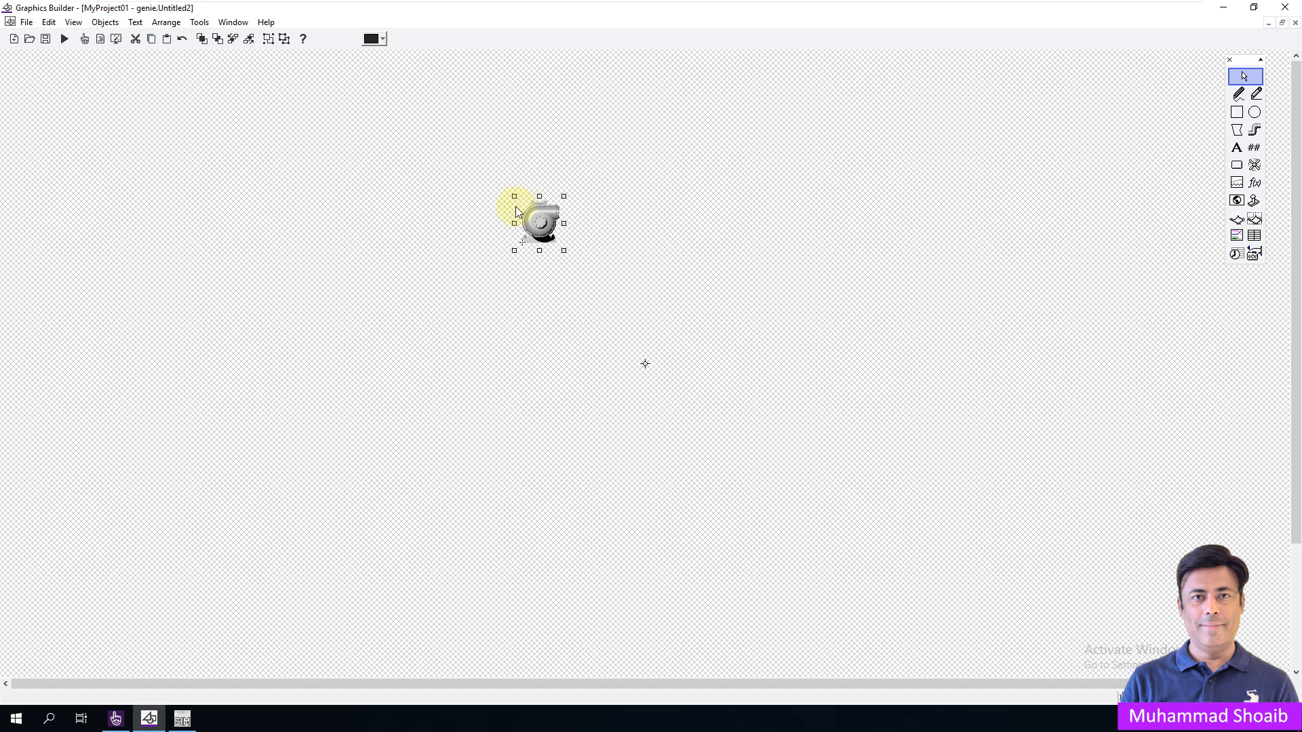
# Step: Add a text label below the pump symbol and set its text to %PName%
pyautogui.click(1237, 148)
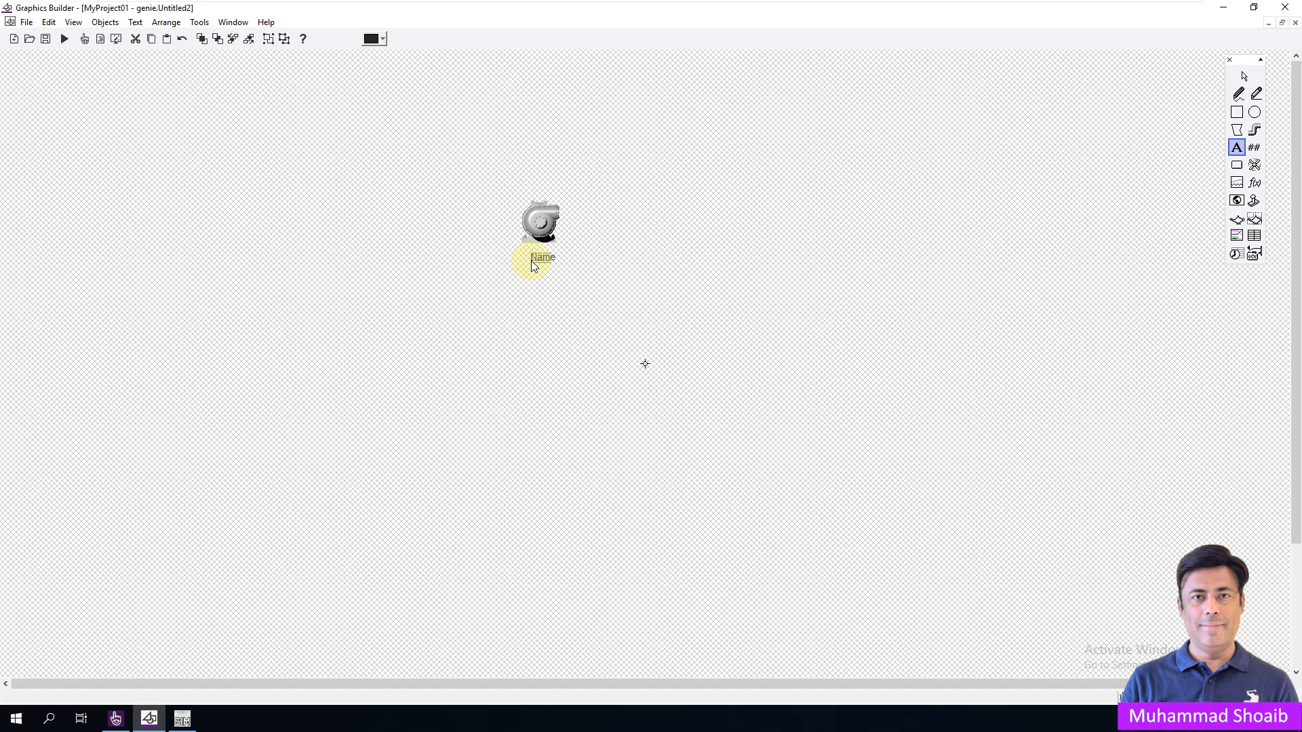
pyautogui.click(531, 262)
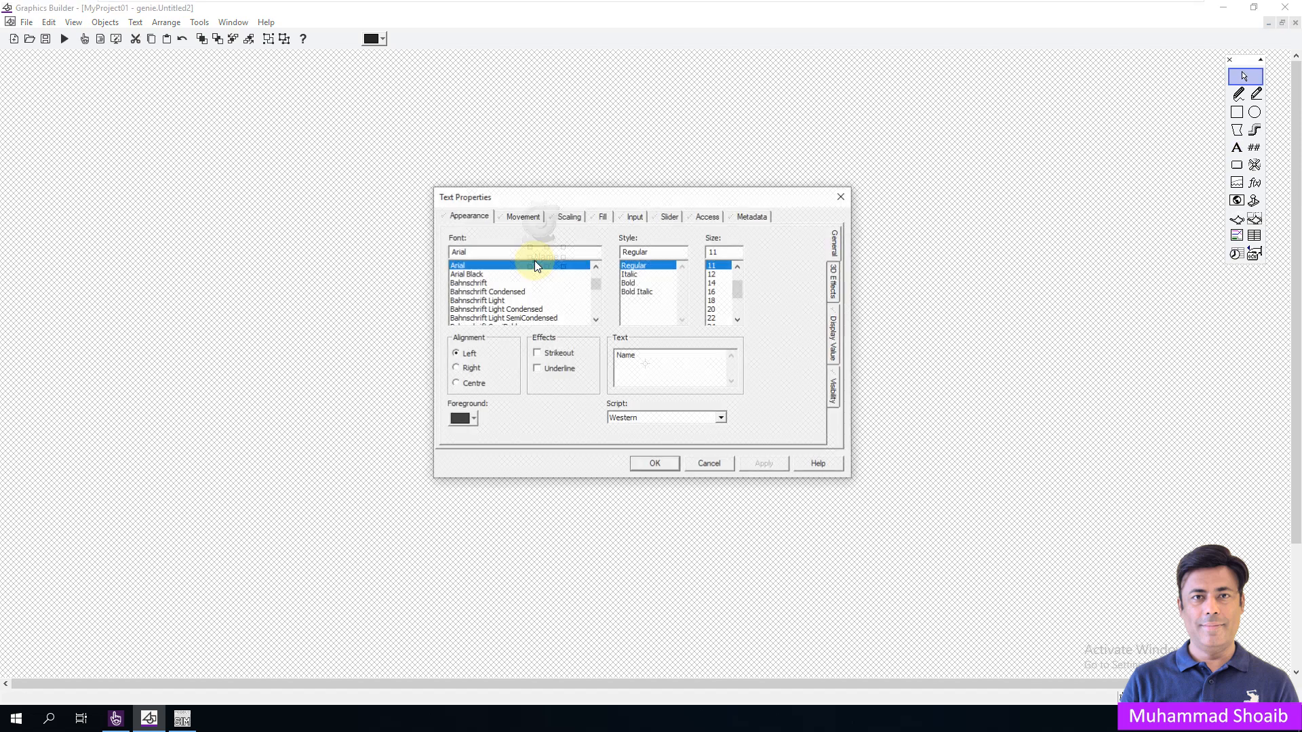
pyautogui.moveTo(651, 358); pyautogui.dragTo(600, 360)
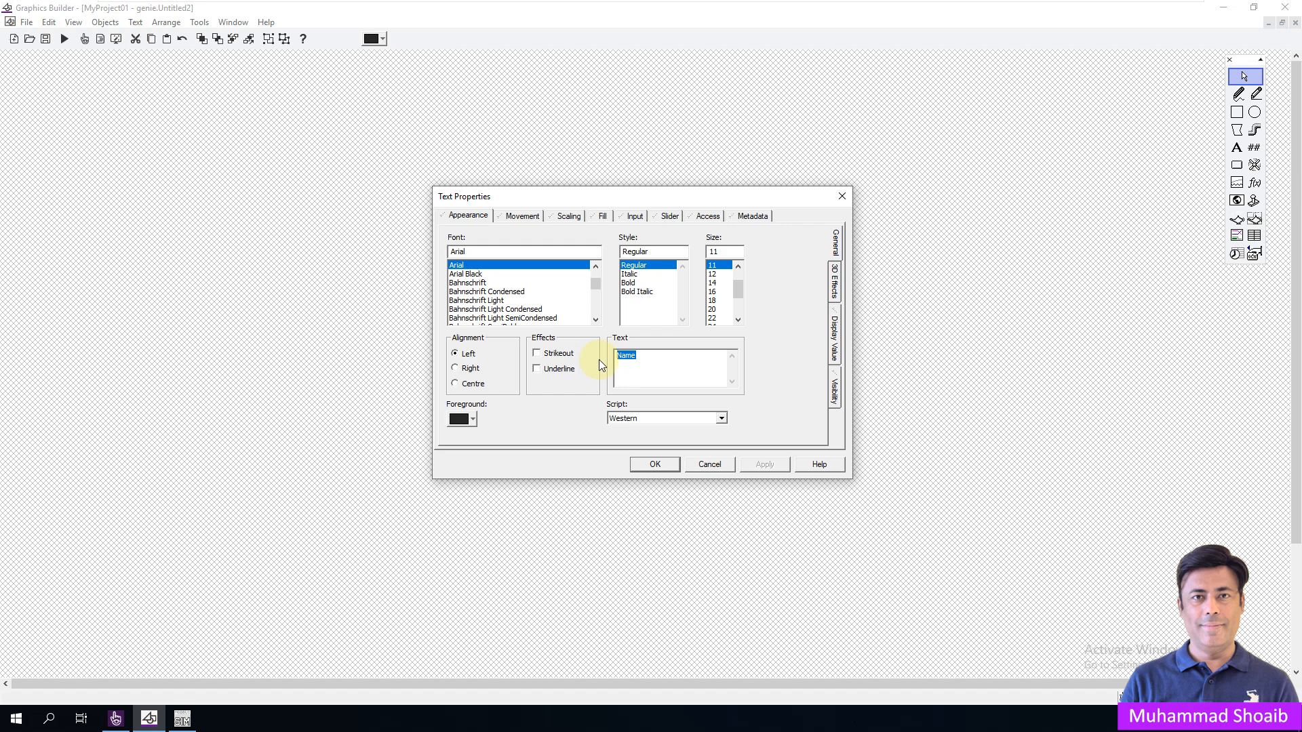
pyautogui.write('%PName&')
pyautogui.press('BackSpace')
pyautogui.write('%')
pyautogui.moveTo(559, 198); pyautogui.dragTo(756, 122)
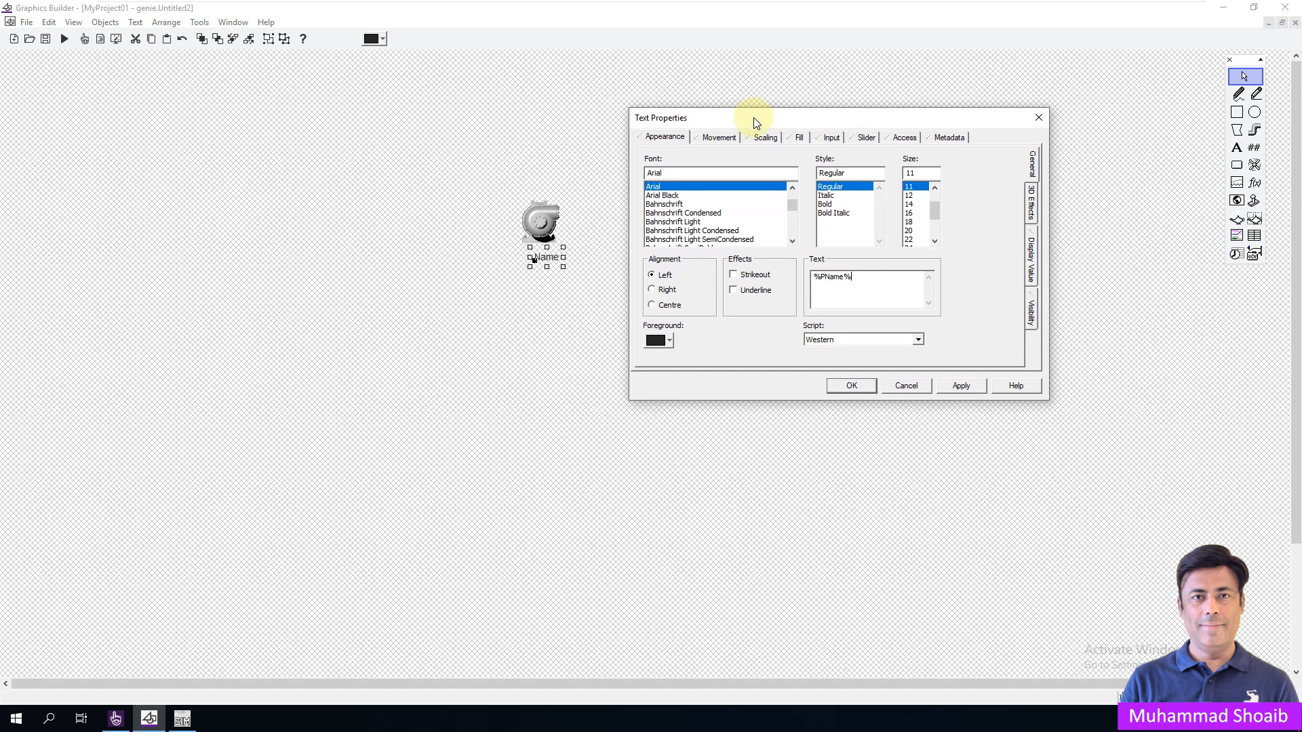
pyautogui.click(973, 388)
# Step: Format the %PName% label as bold, size 12, with a white foreground
pyautogui.click(829, 204)
pyautogui.click(912, 196)
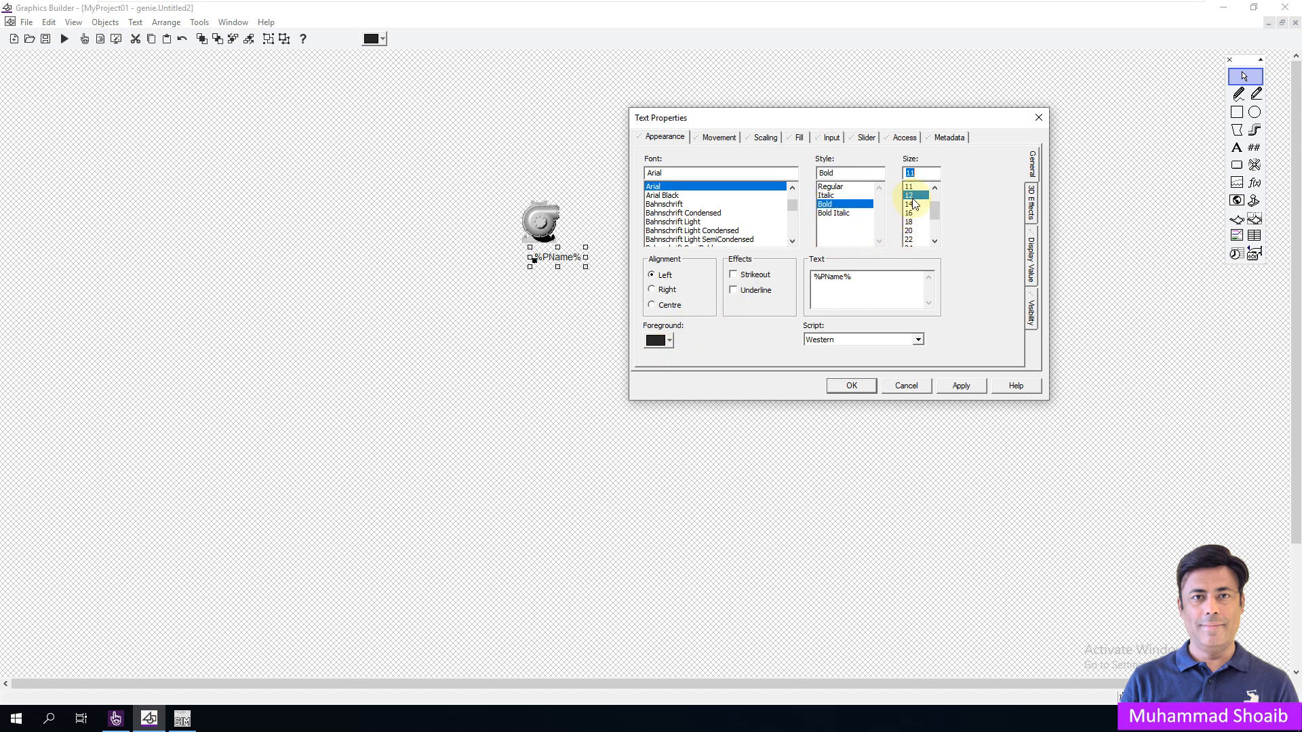
pyautogui.click(982, 385)
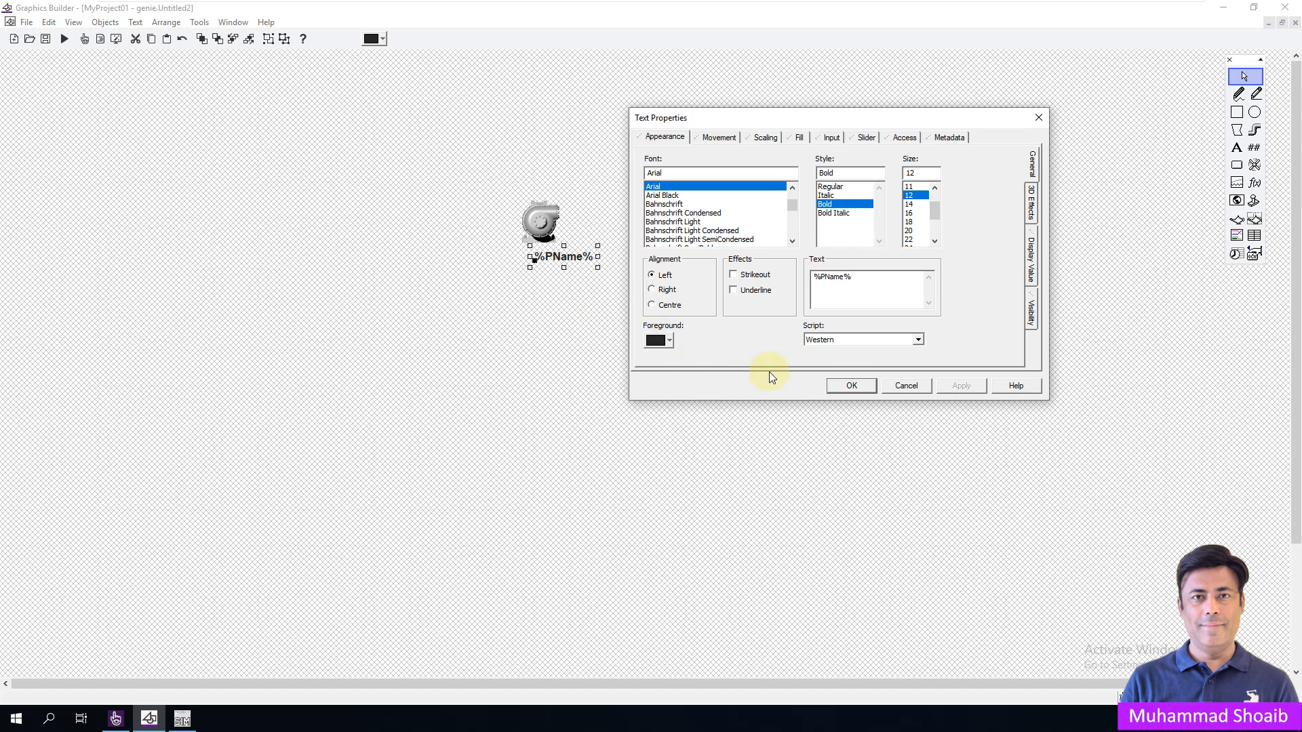
pyautogui.click(668, 341)
pyautogui.click(805, 360)
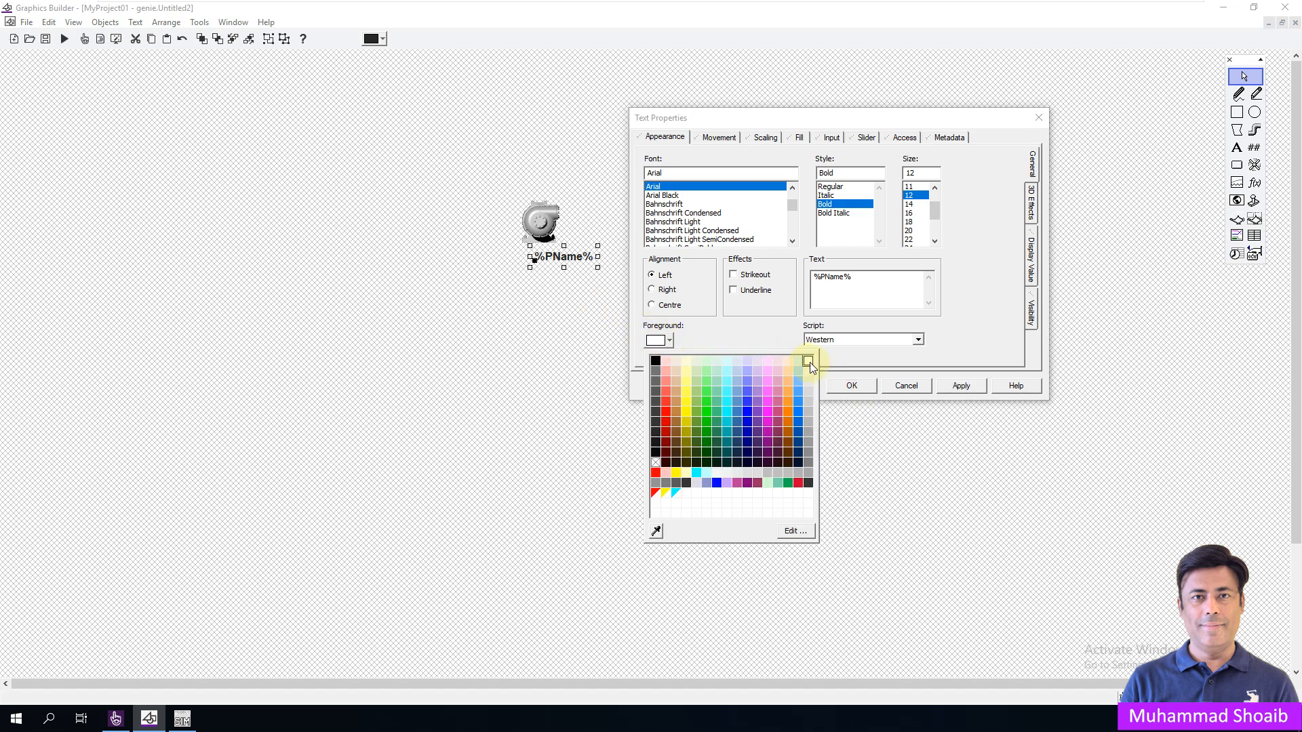
pyautogui.click(857, 388)
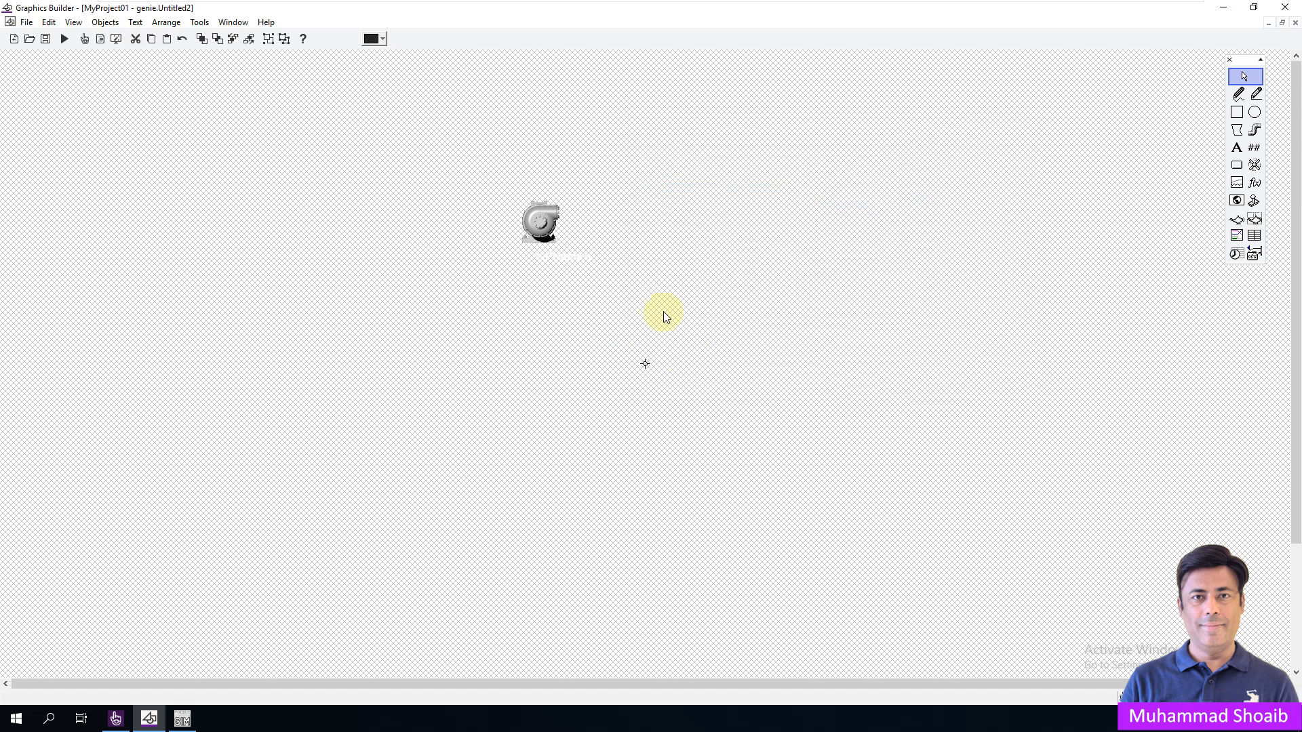
# Step: Align the pump symbol and its name label on their horizontal centres
pyautogui.moveTo(663, 312); pyautogui.dragTo(458, 147)
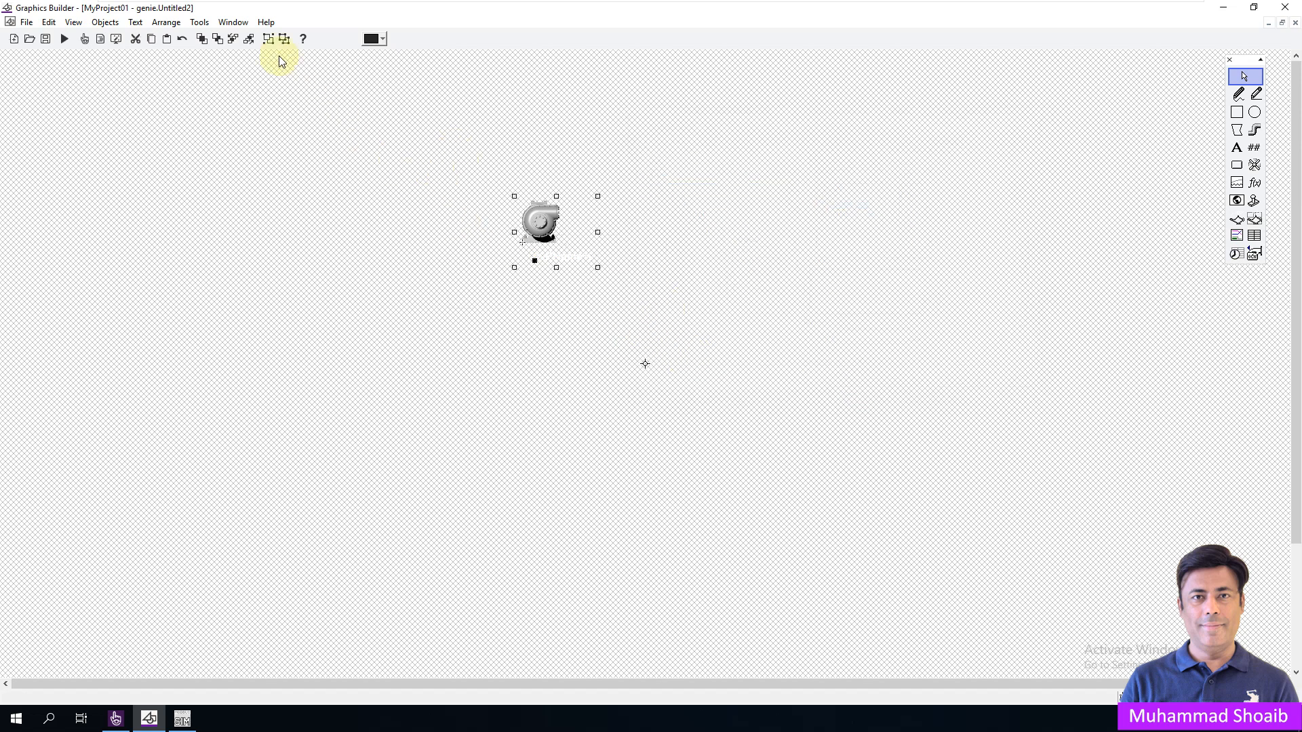
pyautogui.click(199, 22)
pyautogui.moveTo(167, 22)
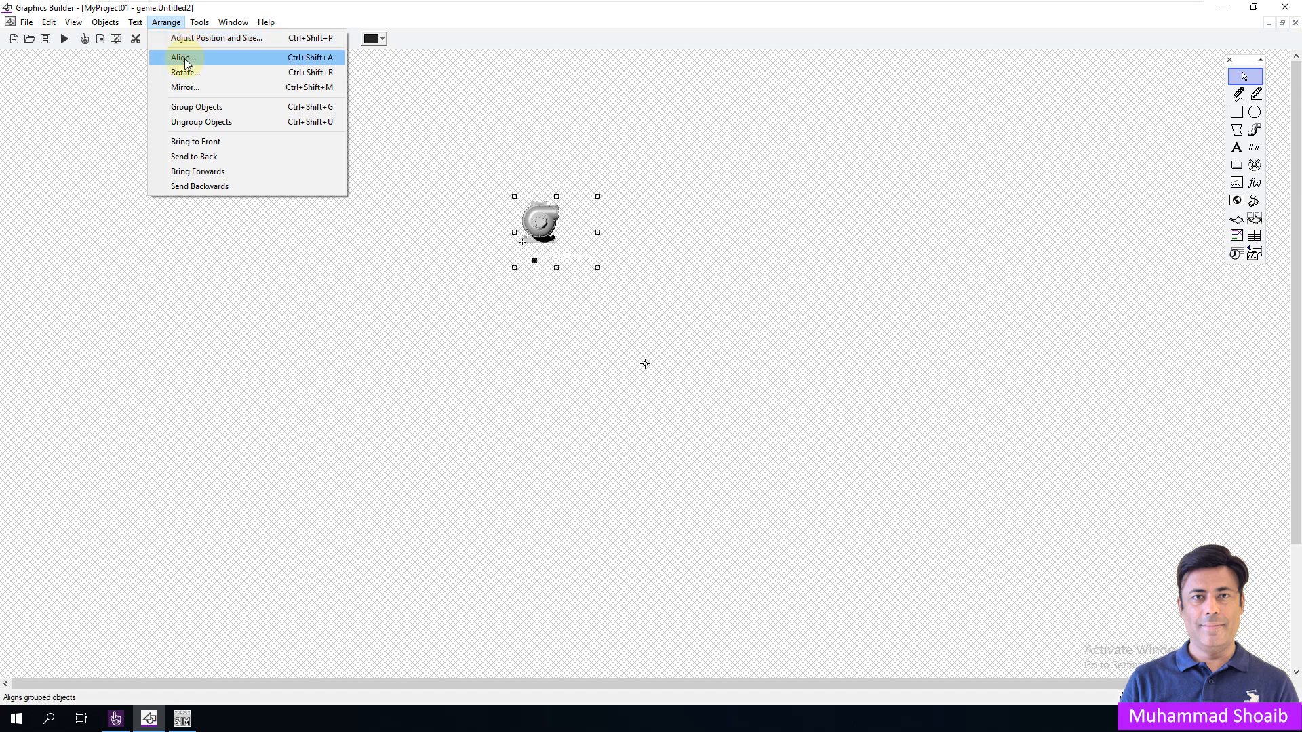
pyautogui.click(183, 57)
pyautogui.click(680, 340)
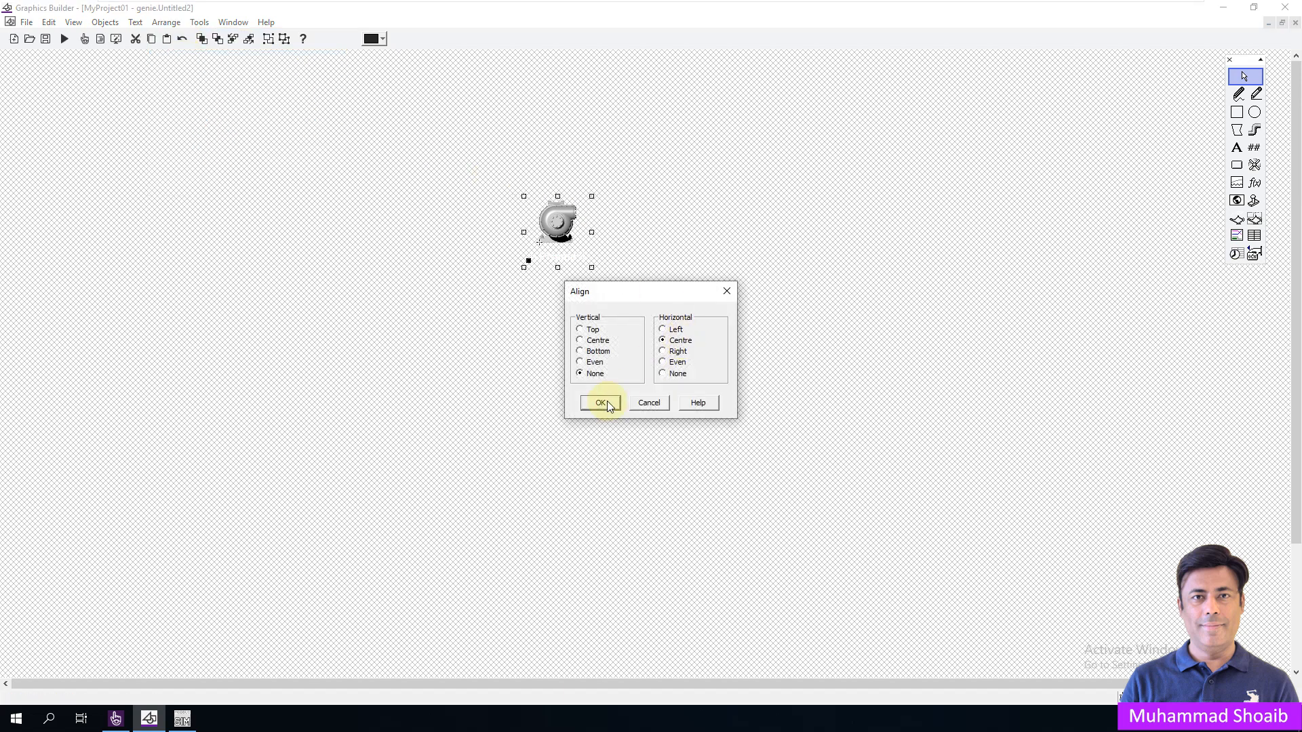
pyautogui.click(601, 402)
pyautogui.click(703, 356)
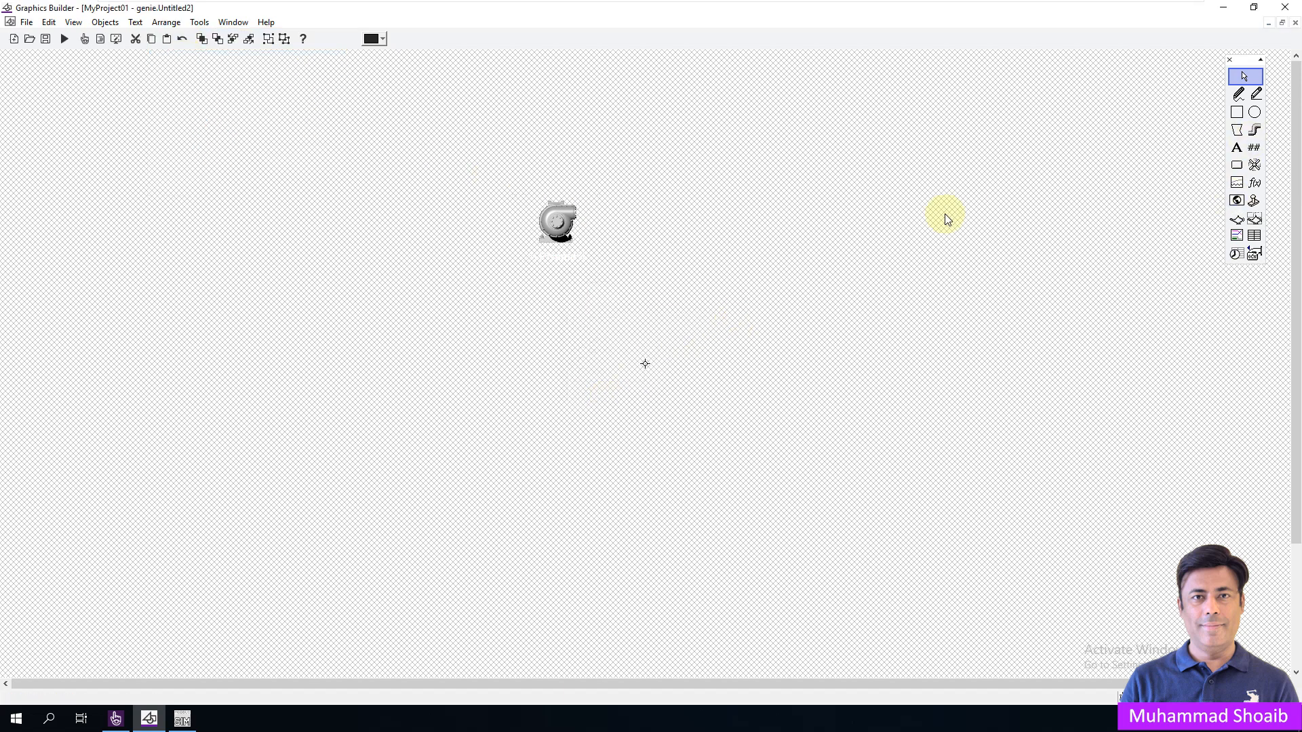
# Step: Add the text "A" just above the pump symbol, formatted bold at size 12
pyautogui.click(1237, 148)
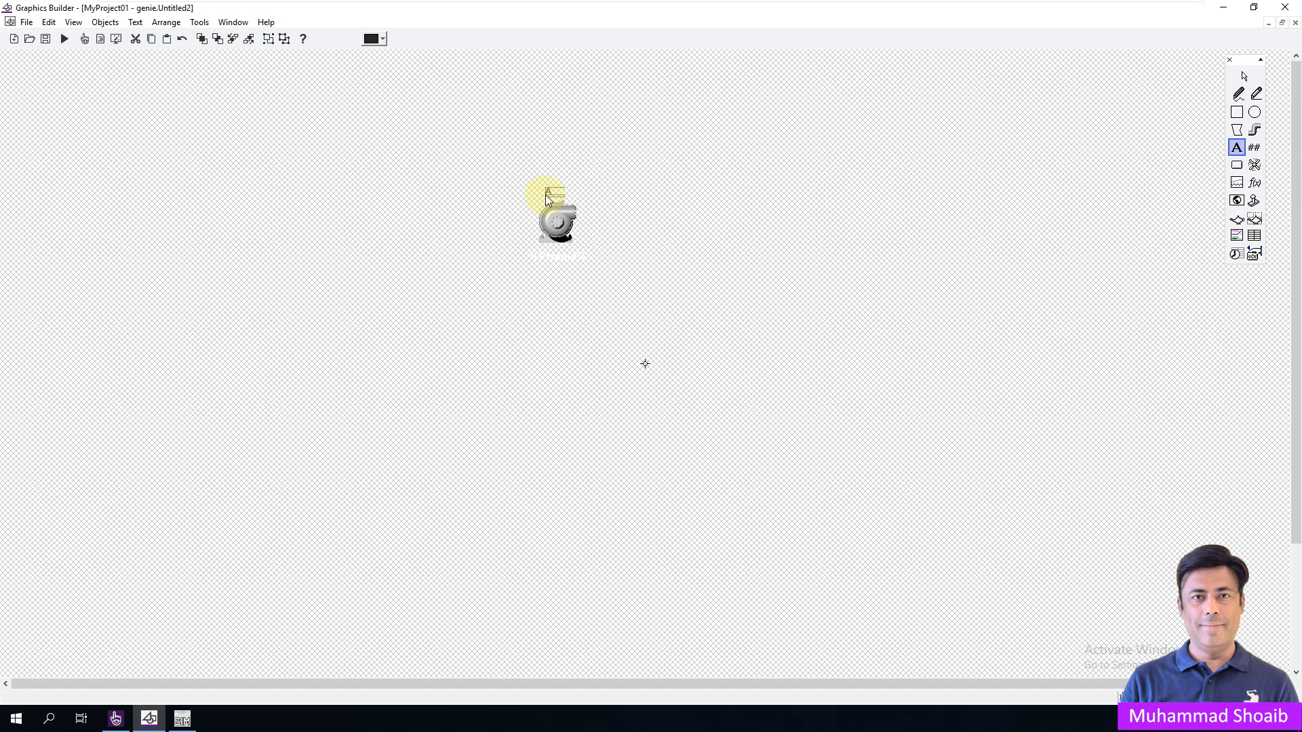
pyautogui.click(545, 194)
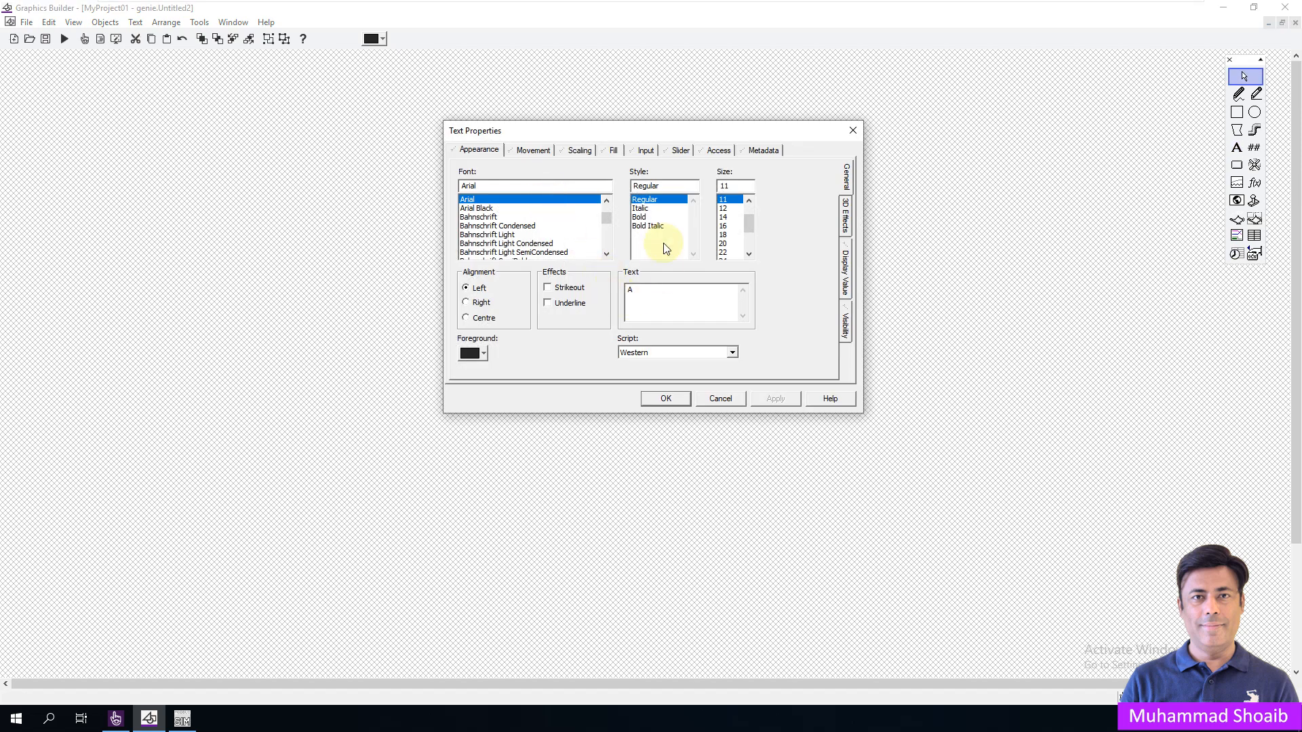
pyautogui.click(639, 217)
pyautogui.click(723, 208)
pyautogui.moveTo(761, 131); pyautogui.dragTo(1014, 84)
pyautogui.click(1036, 349)
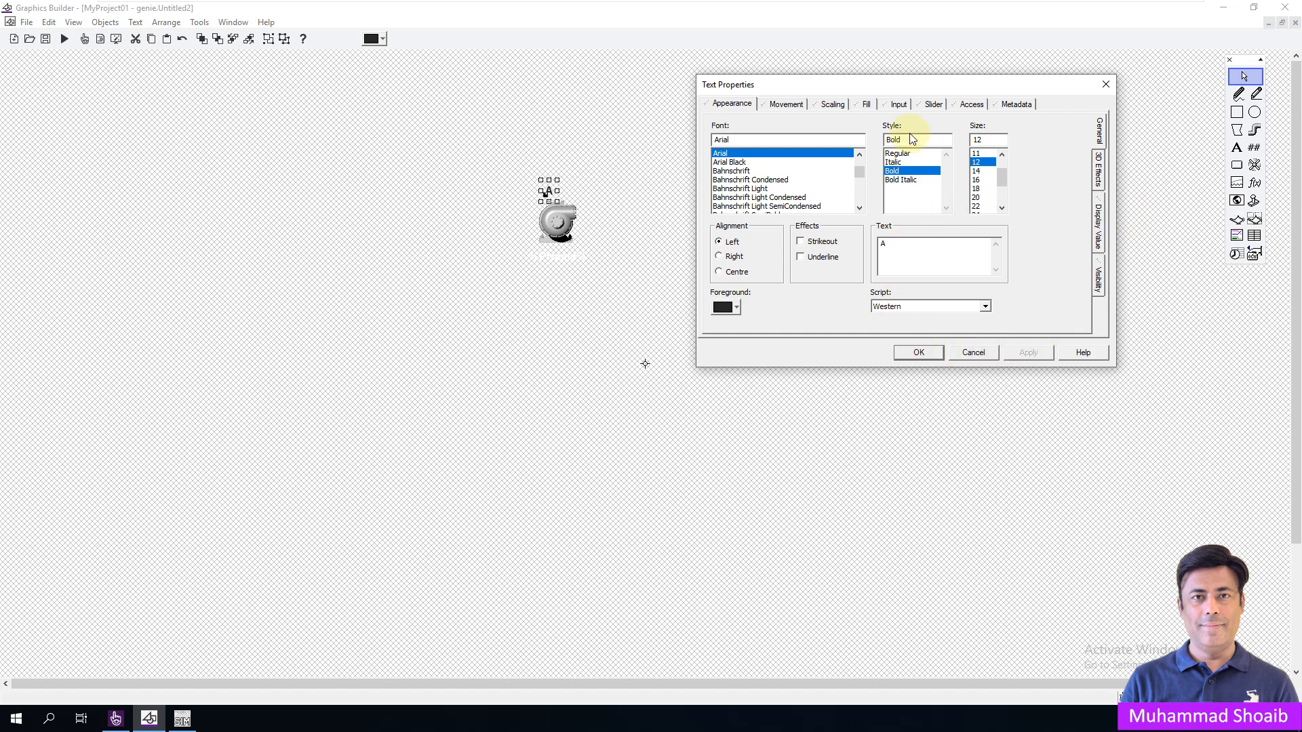
pyautogui.click(931, 253)
pyautogui.click(911, 352)
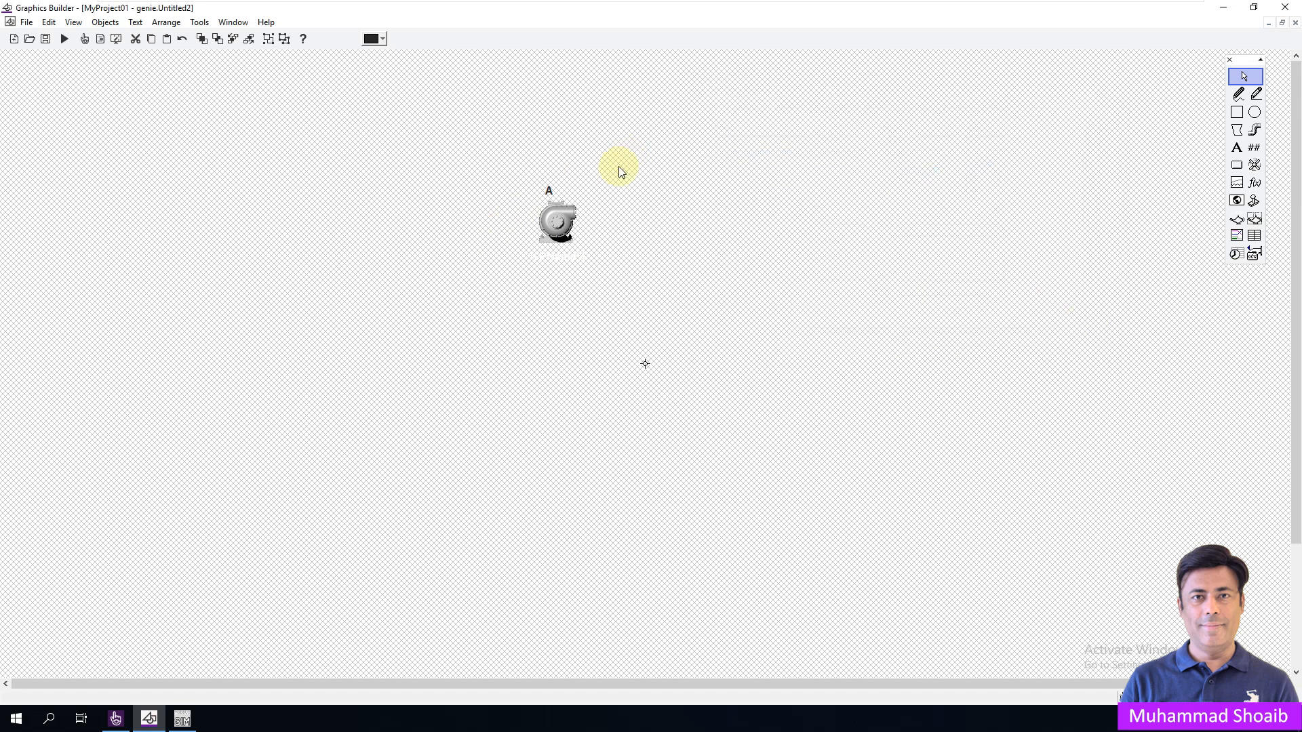
# Step: Duplicate the "A" text, place the copy beside it to the right above the pump, and change its text to "M"
pyautogui.rightClick(548, 193)
pyautogui.click(574, 159)
pyautogui.rightClick(549, 192)
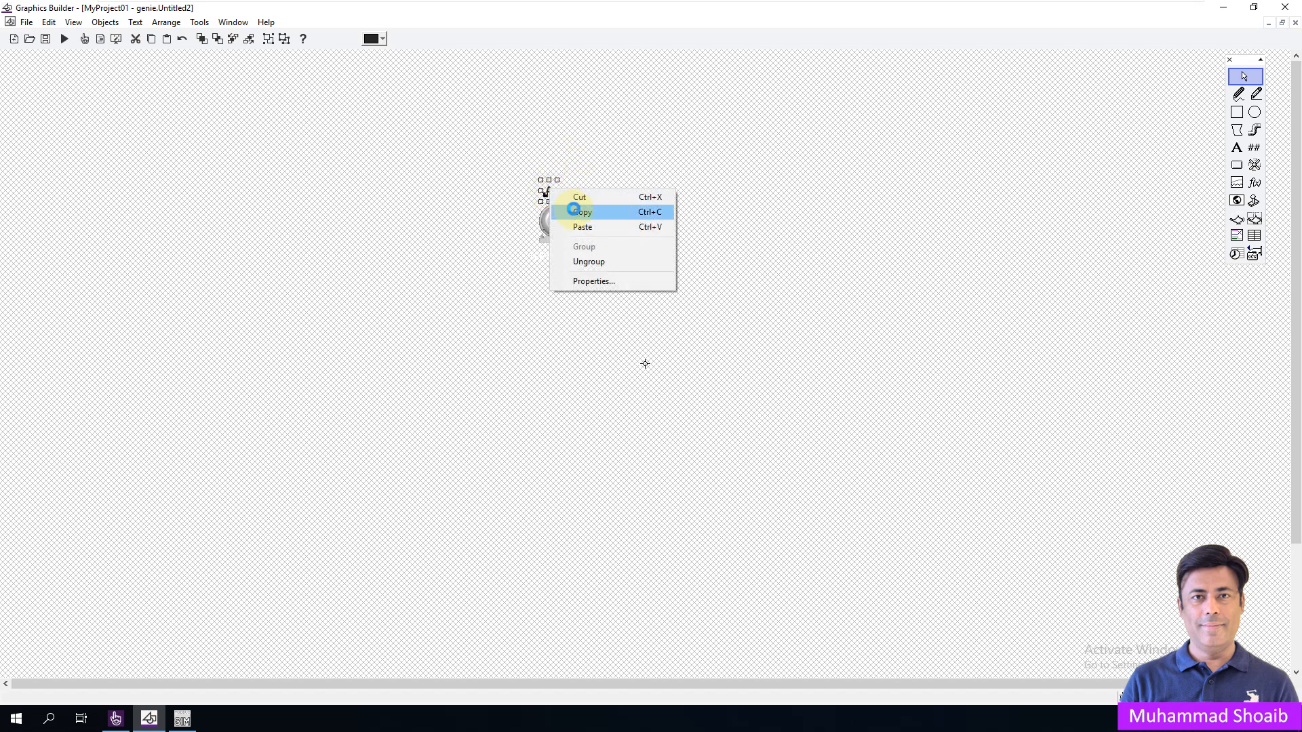
pyautogui.click(579, 209)
pyautogui.hotkey('ctrl', 'v')
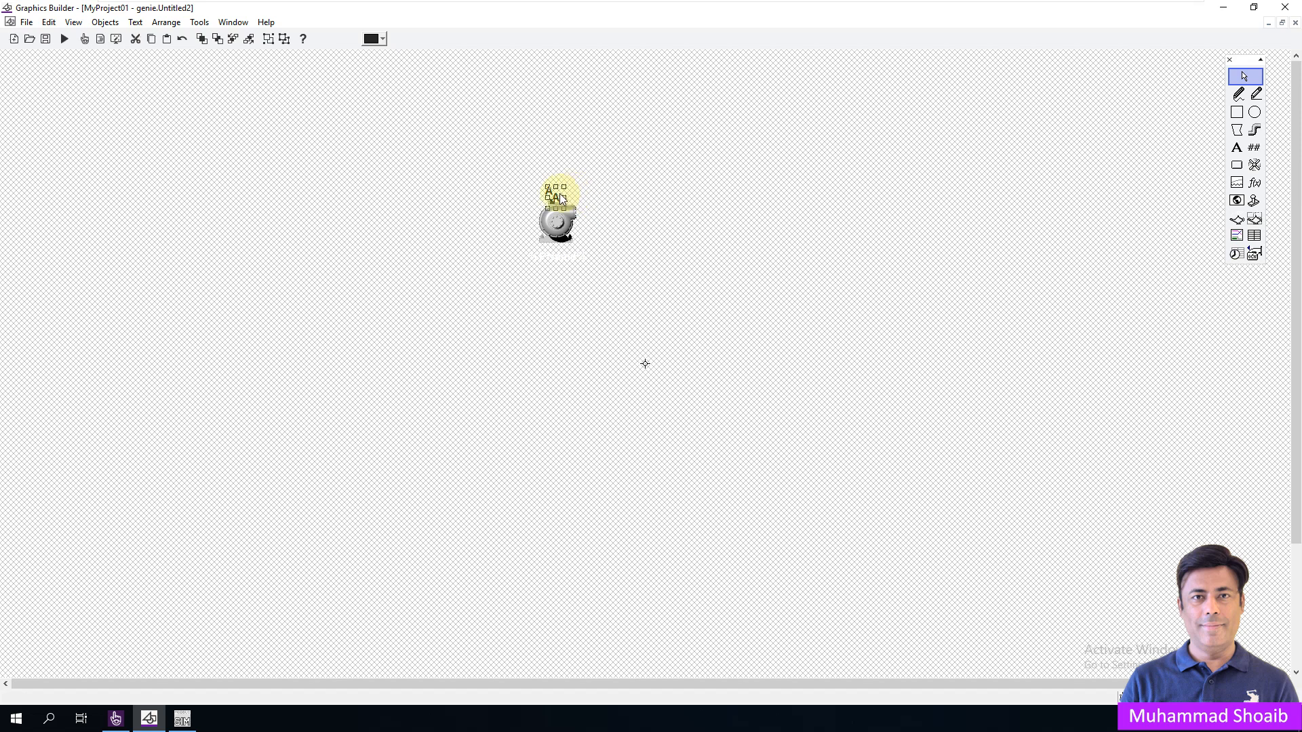
pyautogui.moveTo(556, 199); pyautogui.dragTo(573, 192)
pyautogui.doubleClick(573, 194)
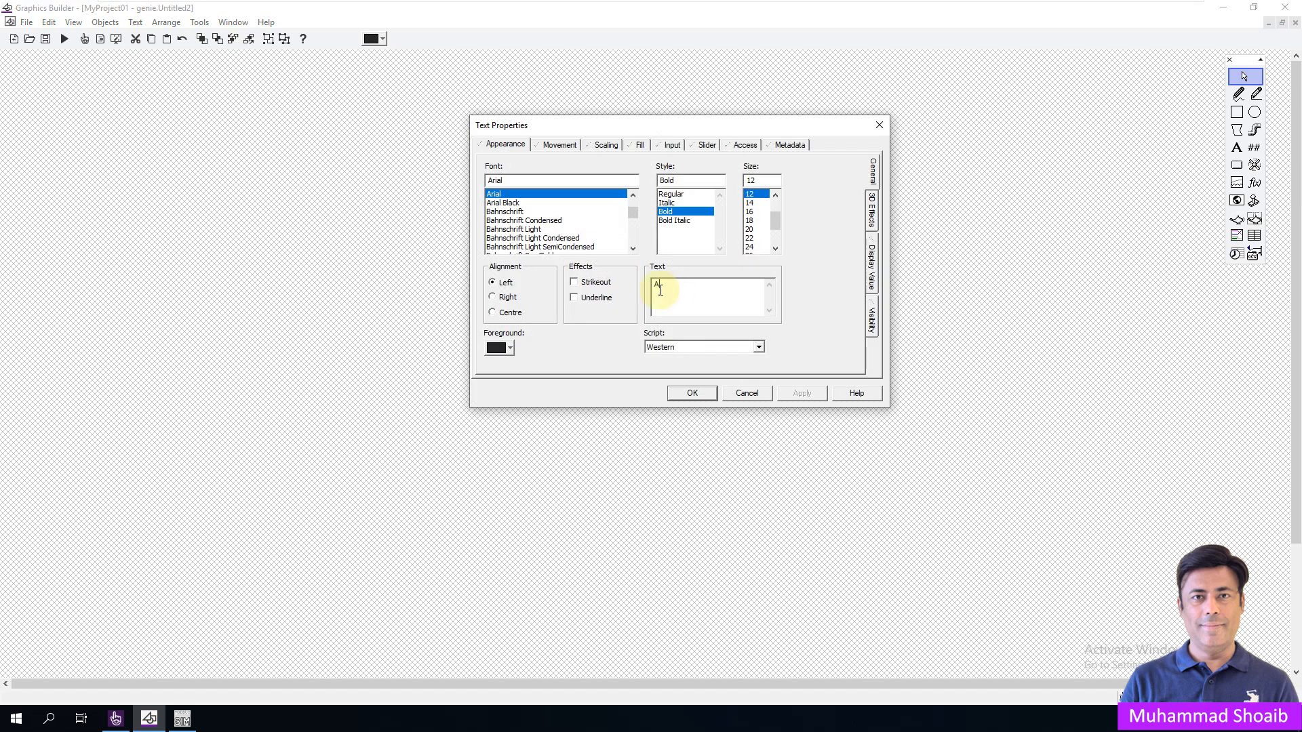
pyautogui.write('M')
pyautogui.click(675, 393)
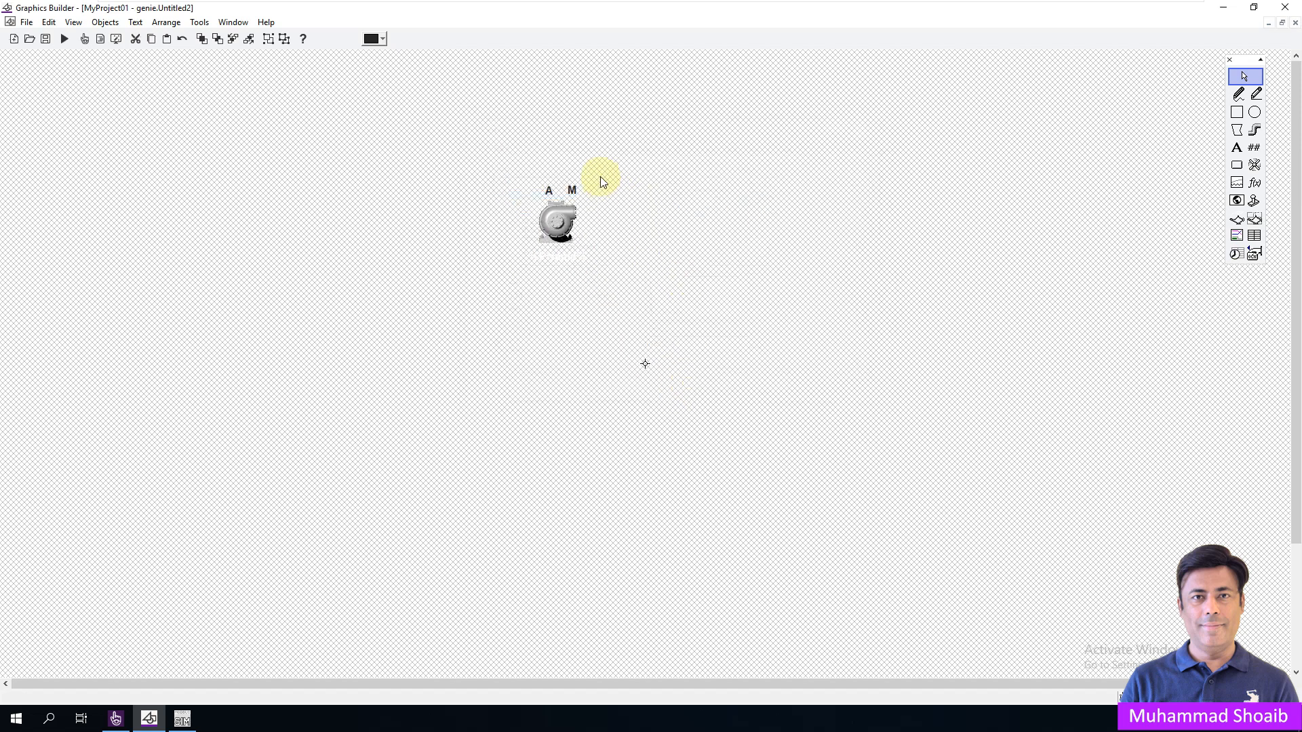
# Step: Align the "A" and "M" texts above the pump vertically by their top edges
pyautogui.moveTo(600, 176); pyautogui.dragTo(519, 205)
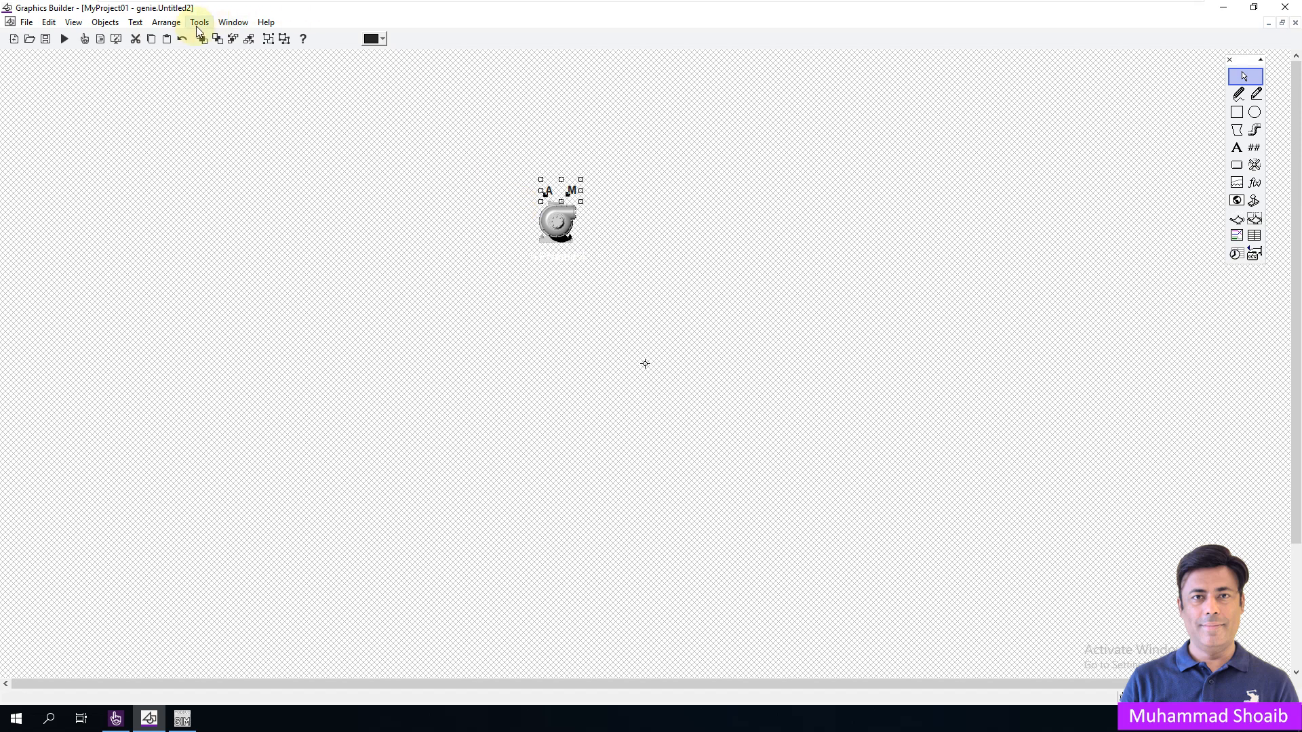
pyautogui.click(166, 22)
pyautogui.click(181, 58)
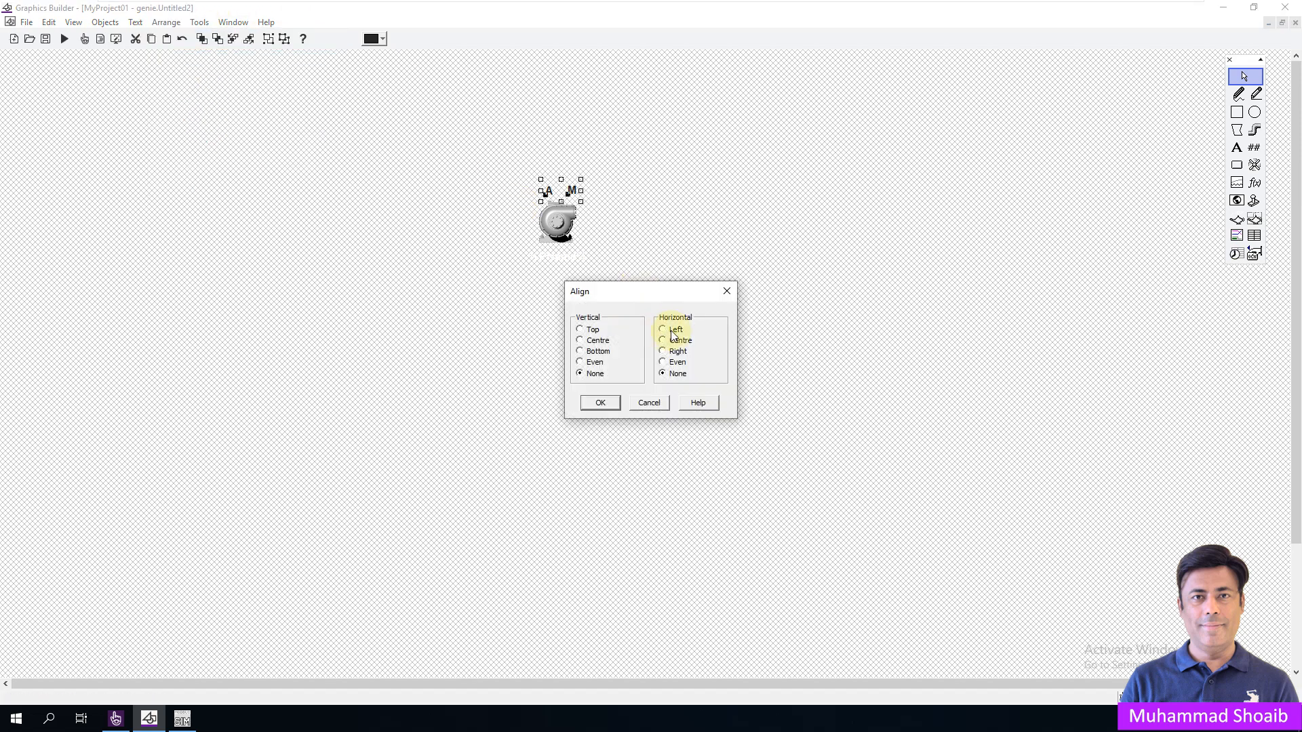
pyautogui.click(593, 329)
pyautogui.click(609, 403)
pyautogui.click(610, 401)
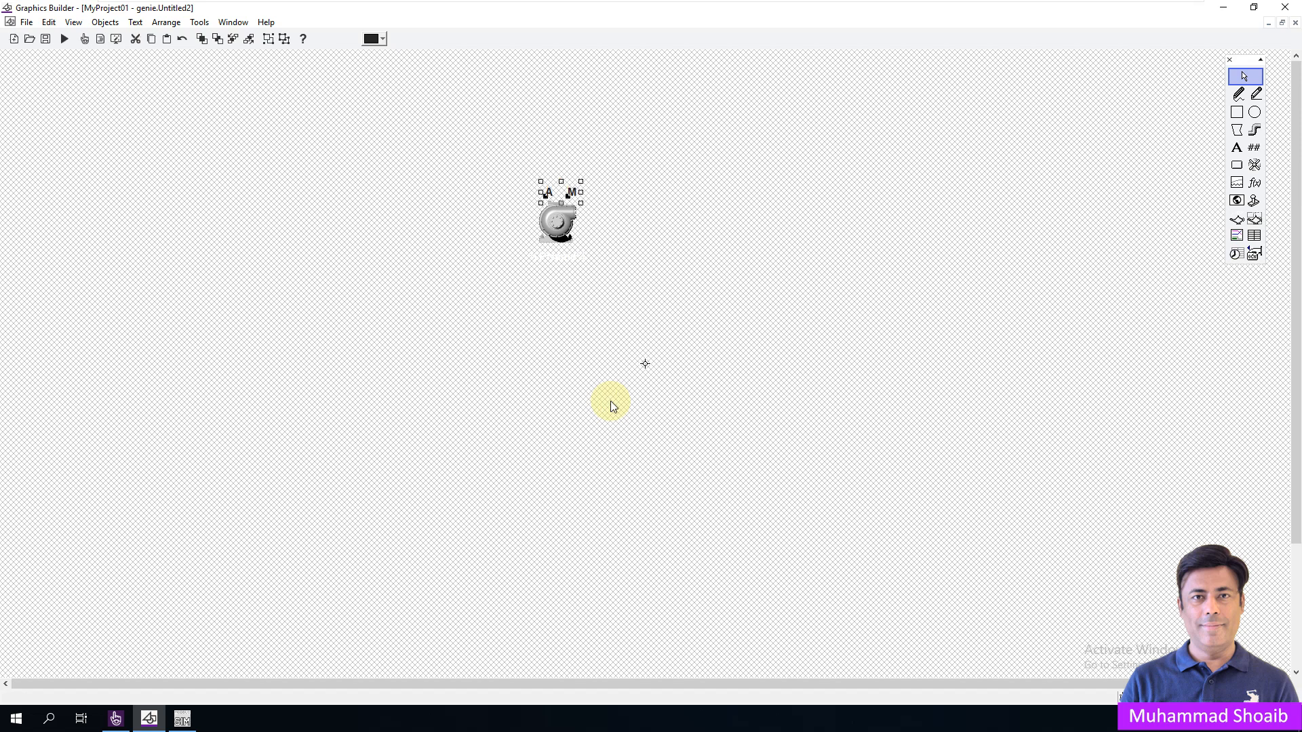
pyautogui.click(635, 297)
# Step: Set the foreground colour of the "A" text to white and apply it
pyautogui.doubleClick(546, 193)
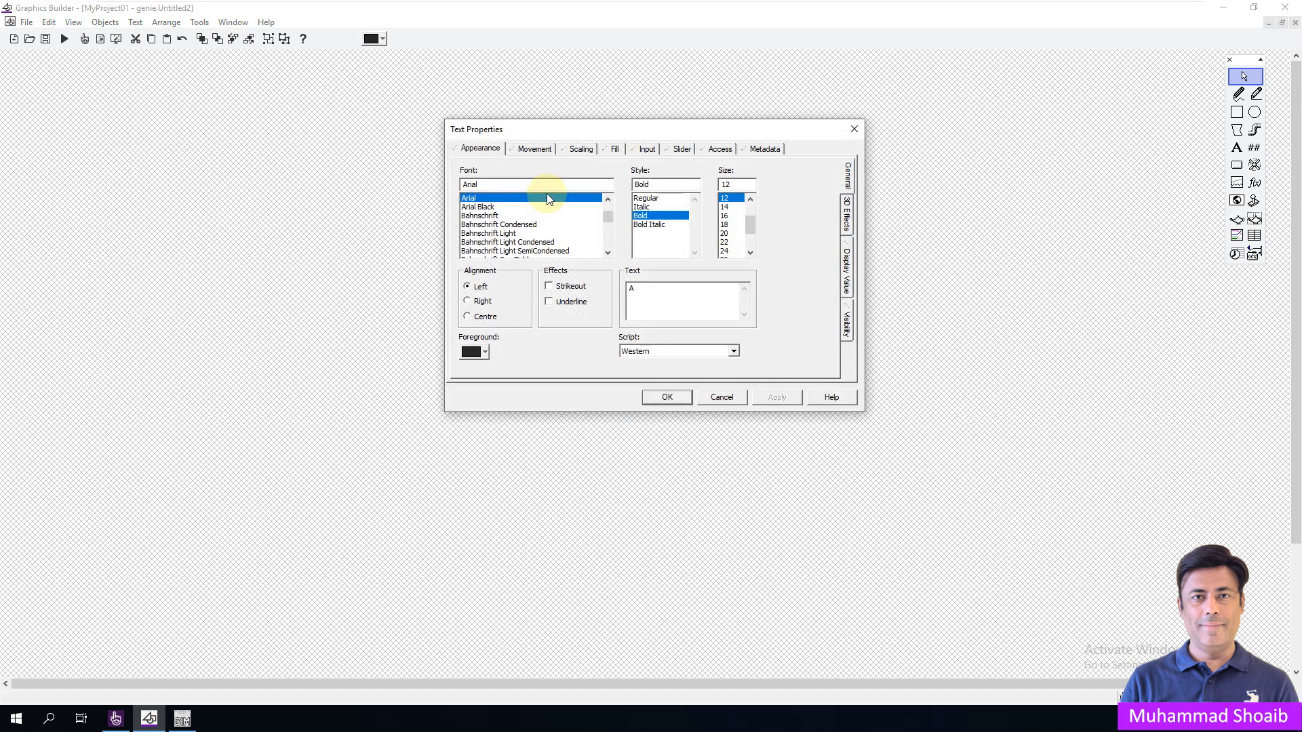
pyautogui.click(485, 352)
pyautogui.click(626, 373)
pyautogui.moveTo(741, 131); pyautogui.dragTo(971, 134)
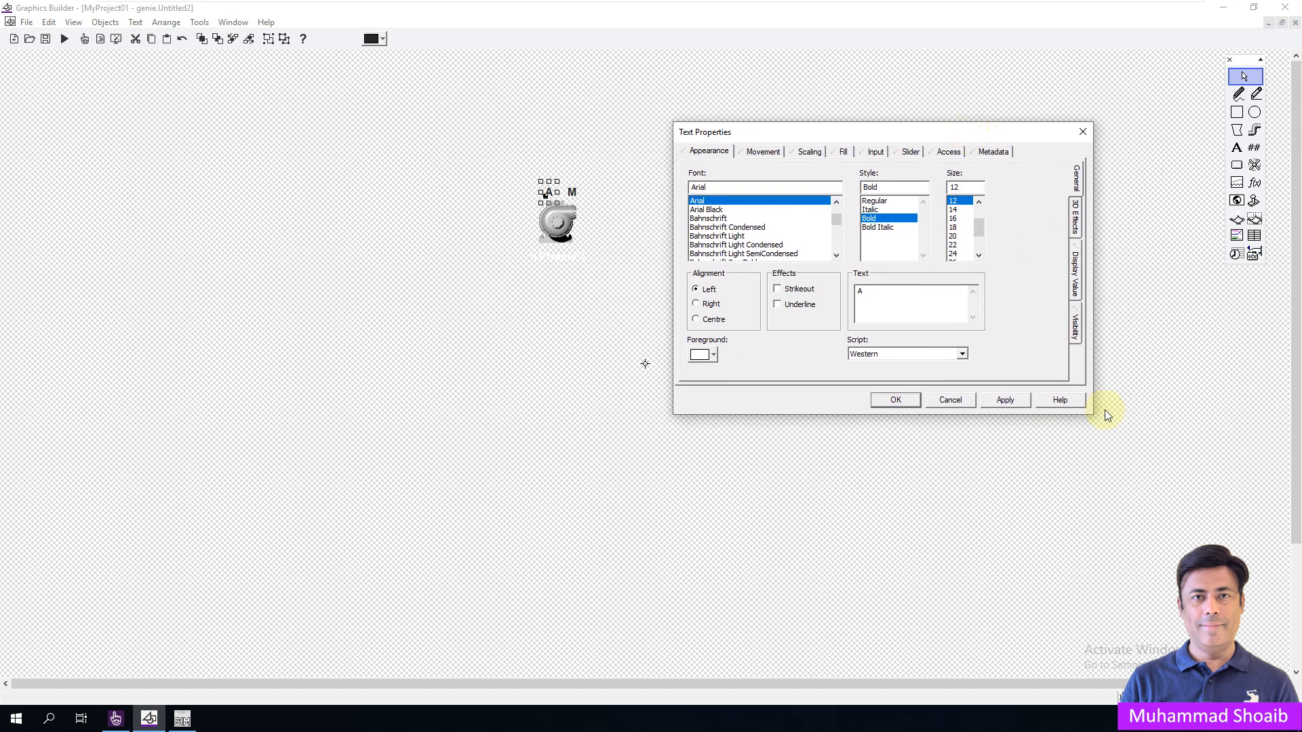
pyautogui.click(1011, 401)
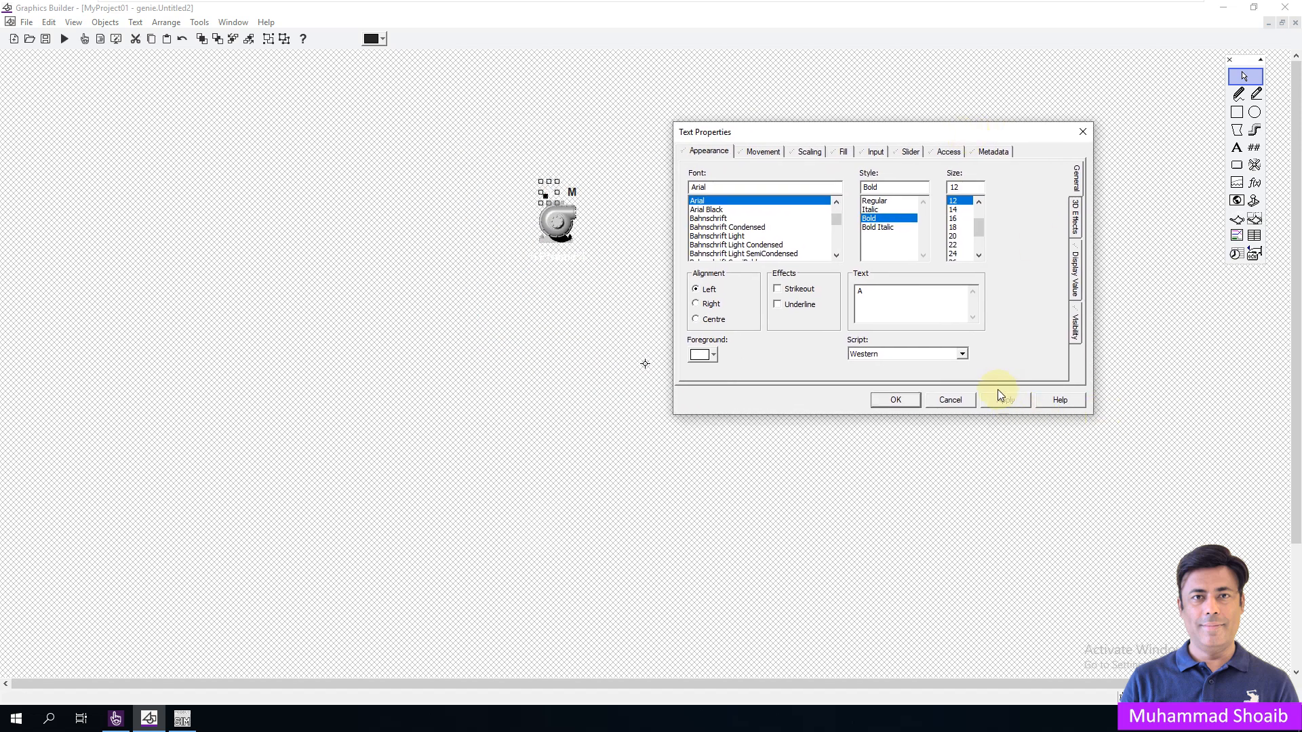
# Step: Hide the "A" text when %PumpAuto%=0 and copy that visibility expression
pyautogui.click(1077, 327)
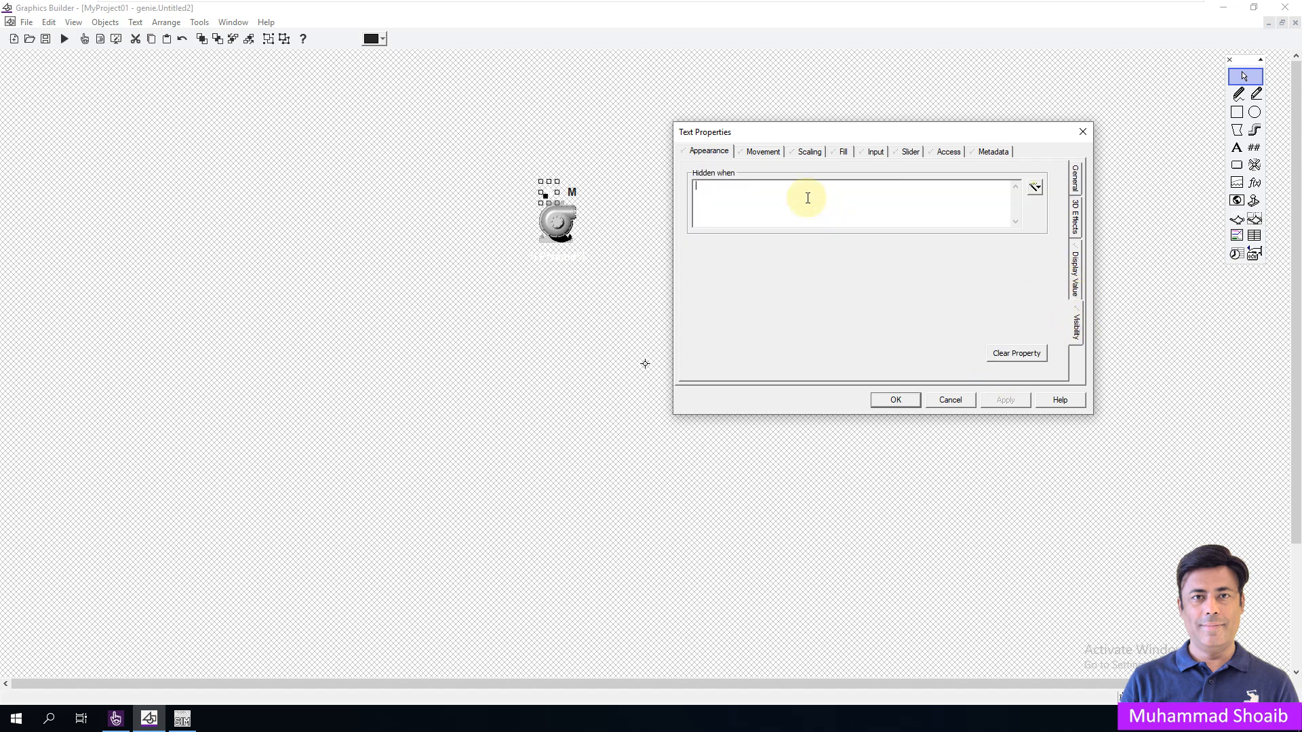
pyautogui.click(808, 198)
pyautogui.write('%Pump')
pyautogui.write('Auto%=0')
pyautogui.moveTo(791, 201); pyautogui.dragTo(634, 182)
pyautogui.rightClick(748, 187)
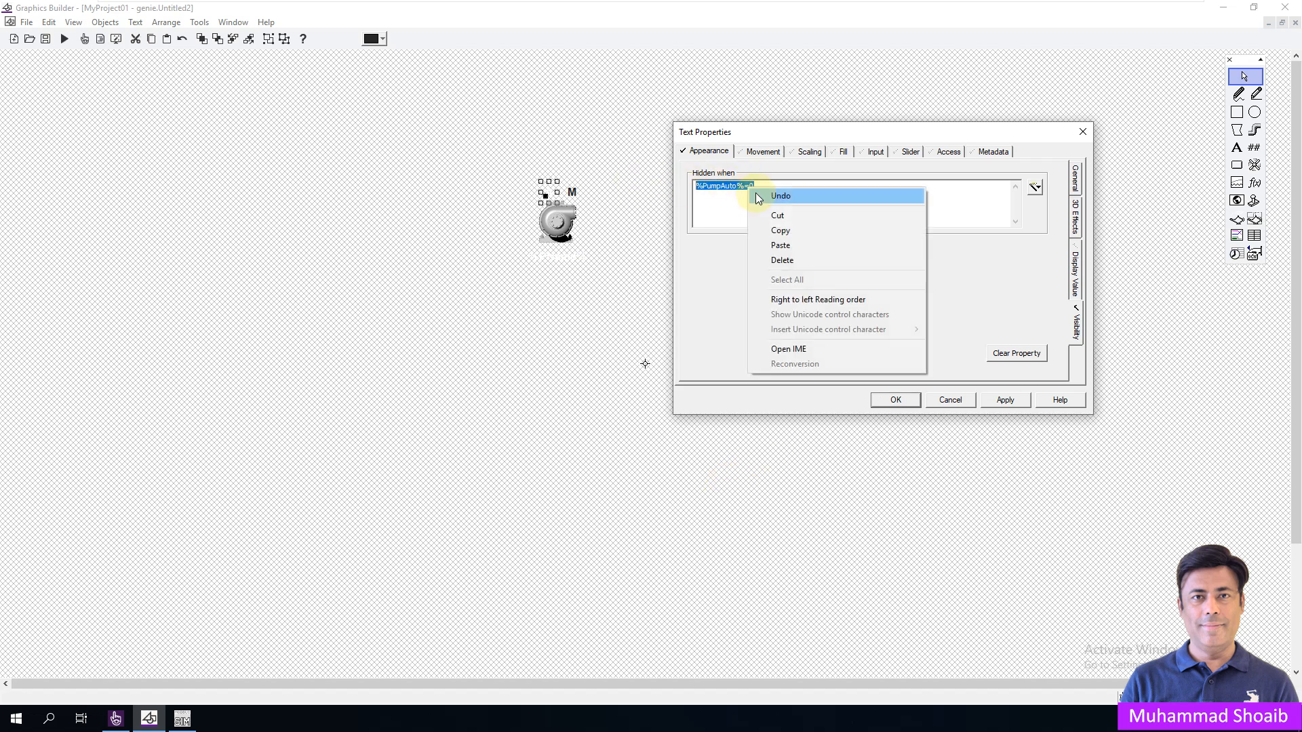
pyautogui.click(780, 231)
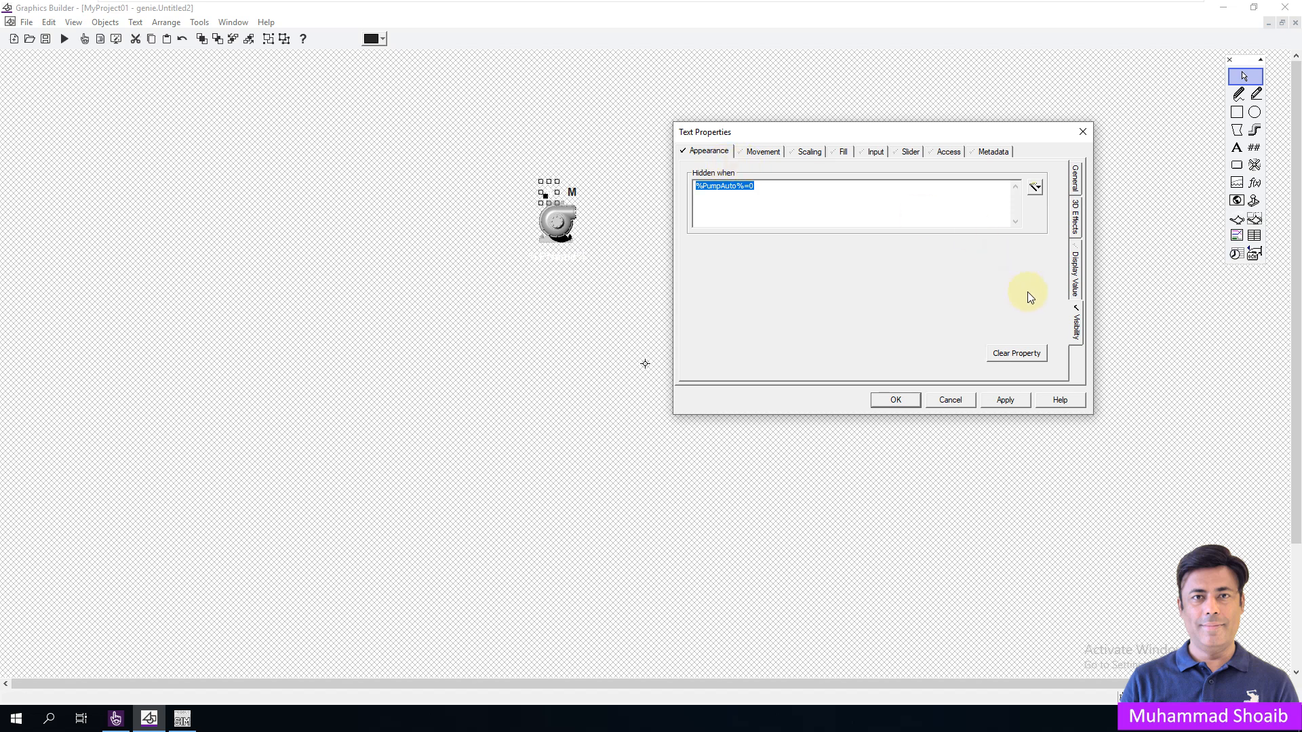
pyautogui.click(894, 401)
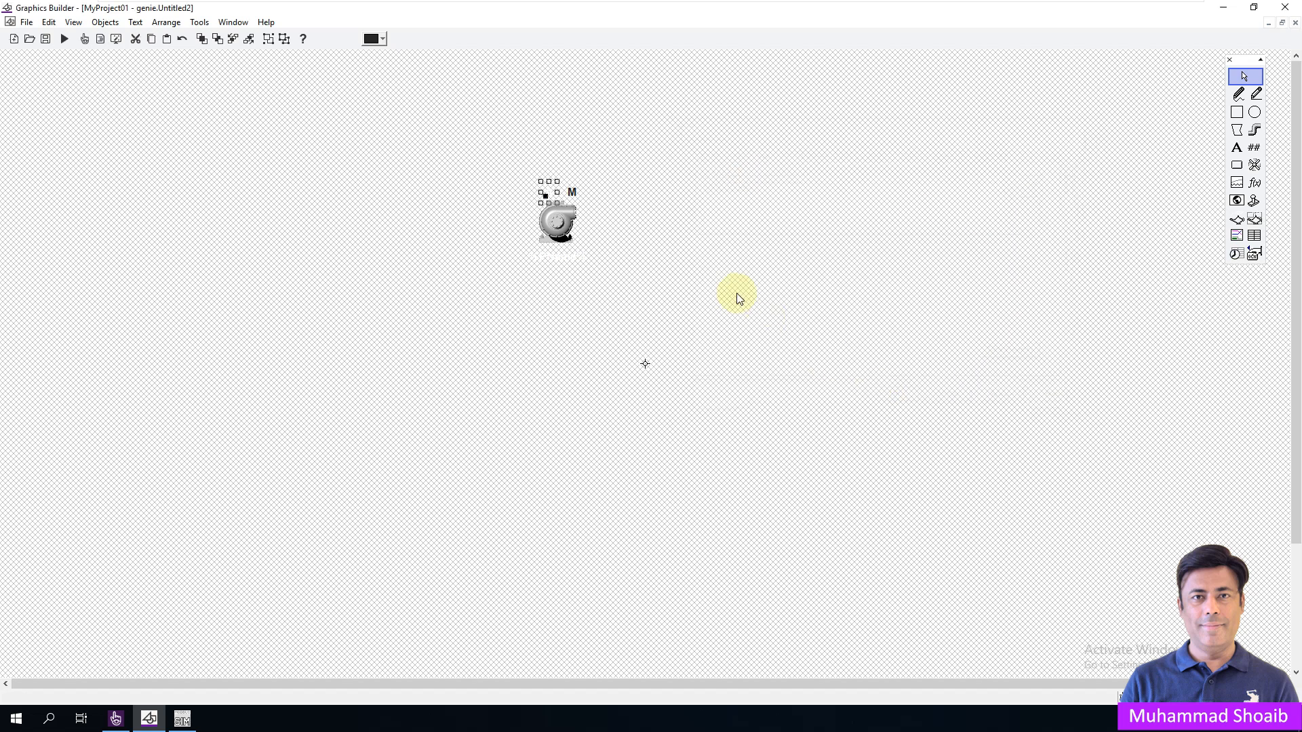
# Step: Give the "M" text a white foreground and hide it when %PumpAuto%=1, reusing the copied expression
pyautogui.doubleClick(572, 190)
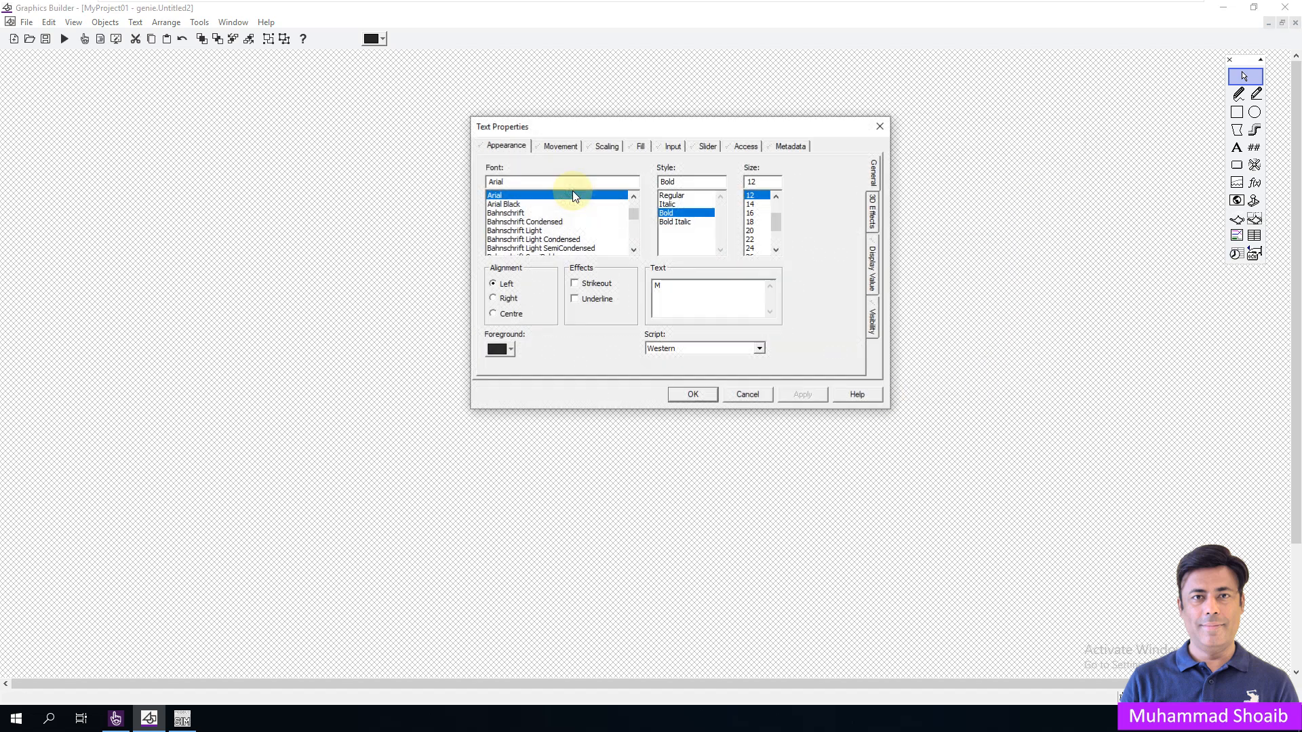
pyautogui.click(511, 348)
pyautogui.click(881, 361)
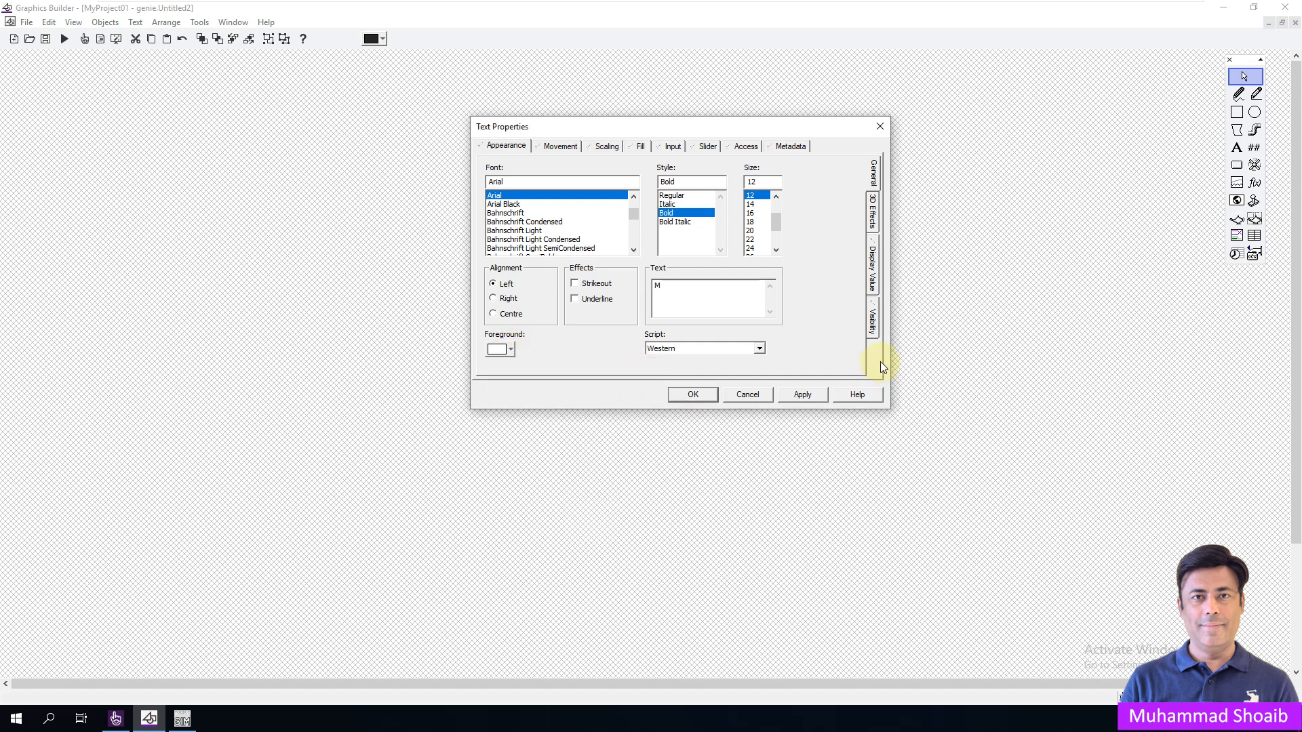
pyautogui.click(873, 331)
pyautogui.click(687, 211)
pyautogui.hotkey('ctrl', 'v')
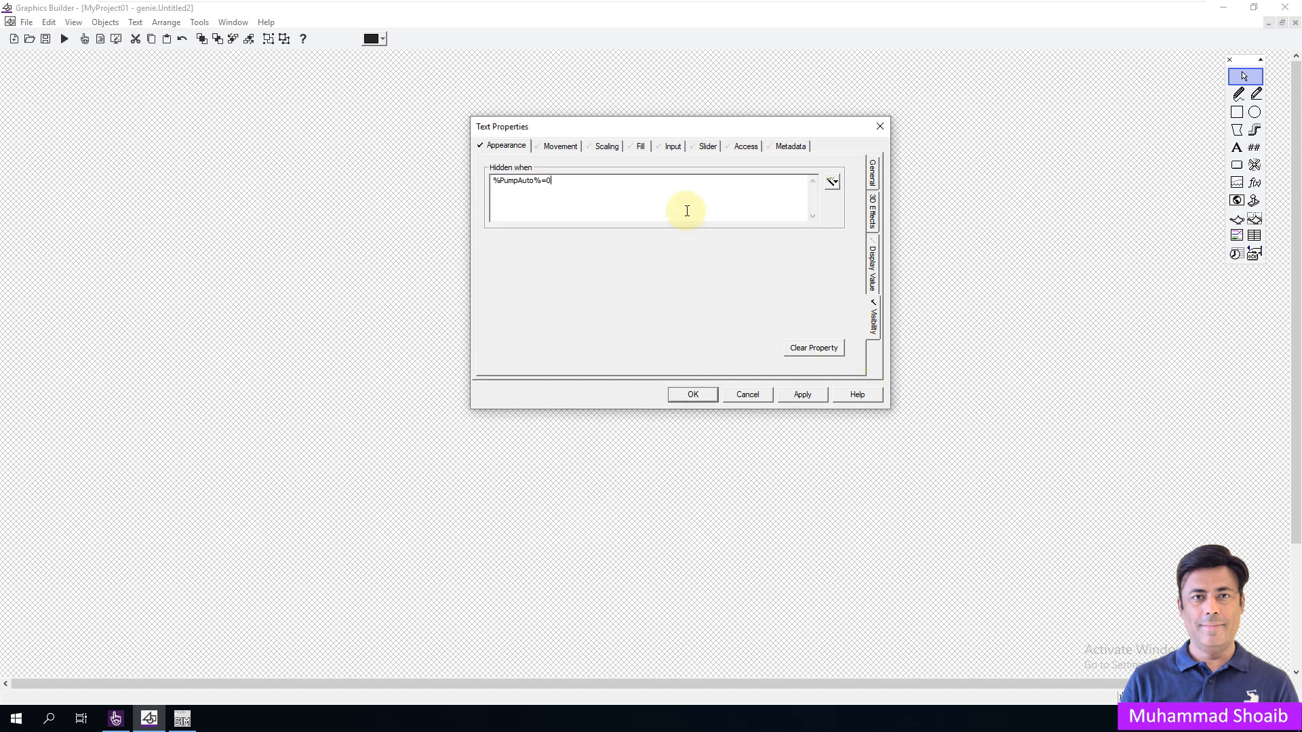
pyautogui.write('1')
pyautogui.click(797, 390)
pyautogui.click(693, 395)
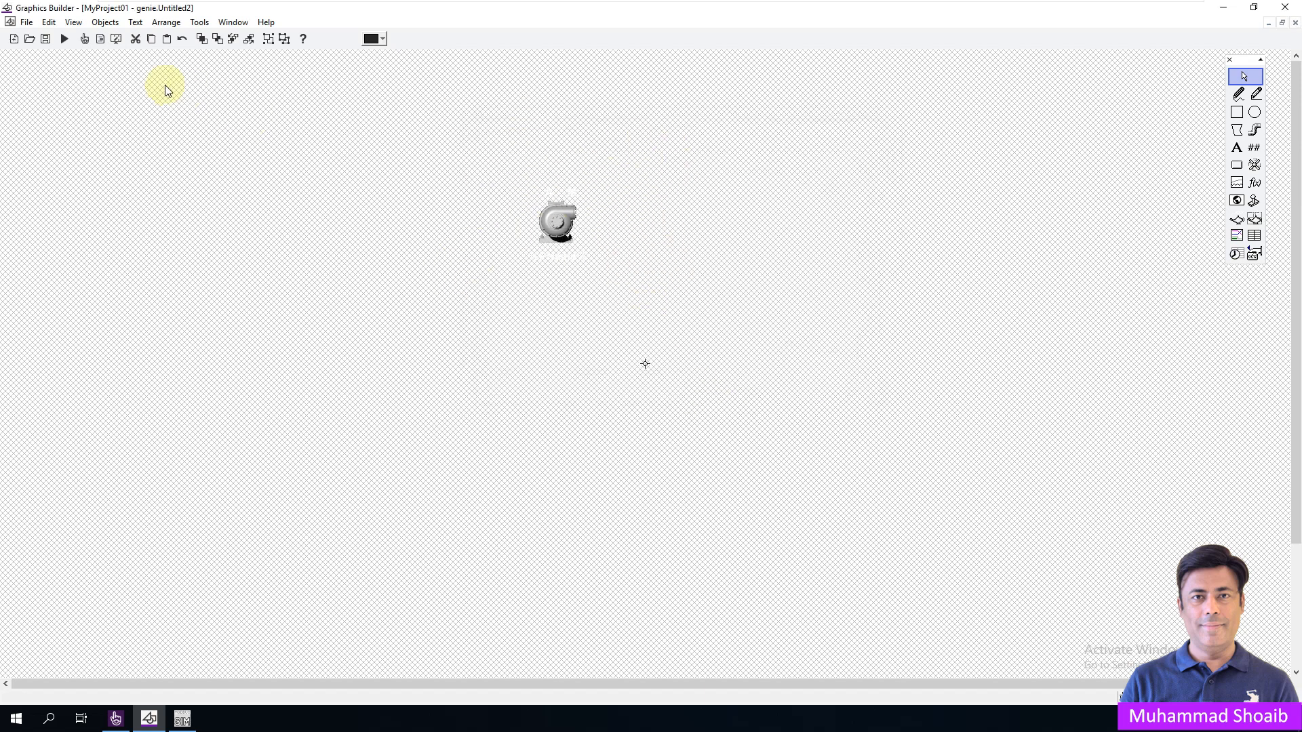
# Step: Start saving the genie and create a new library named CSGuru for it in myproject01
pyautogui.click(46, 39)
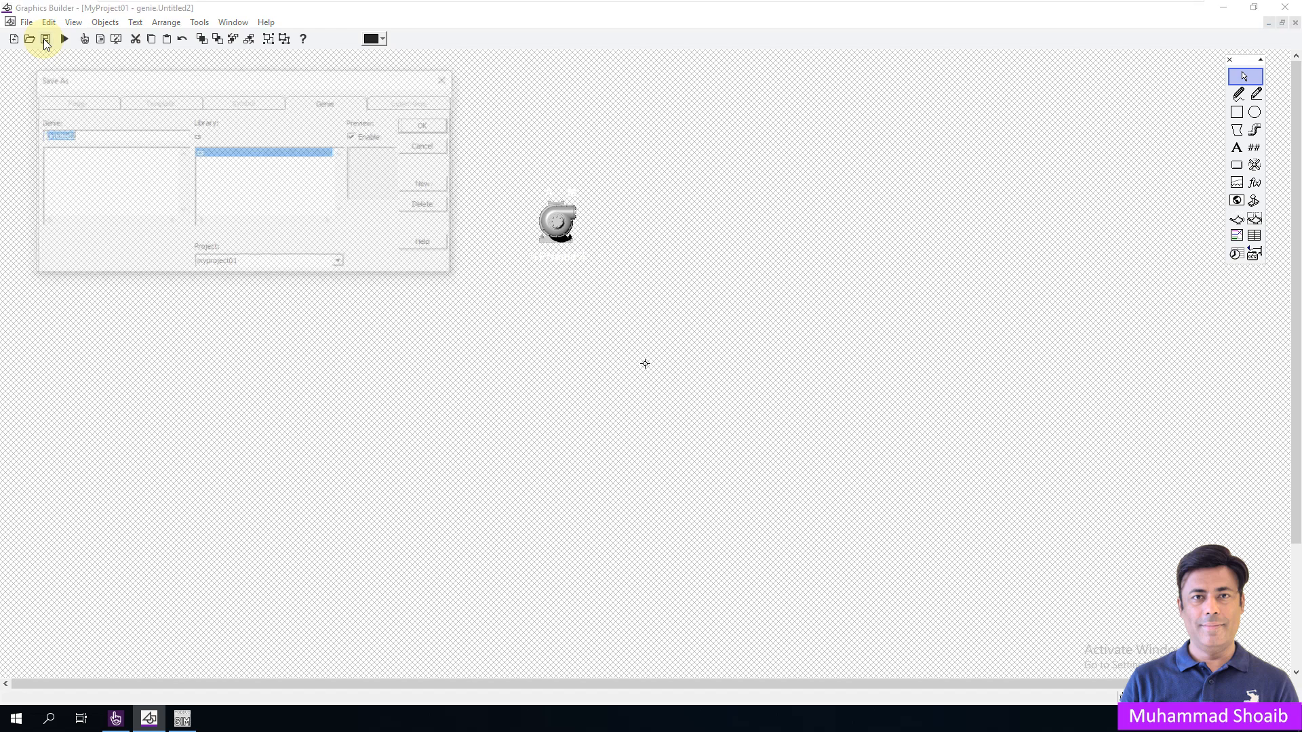
pyautogui.click(109, 136)
pyautogui.doubleClick(121, 136)
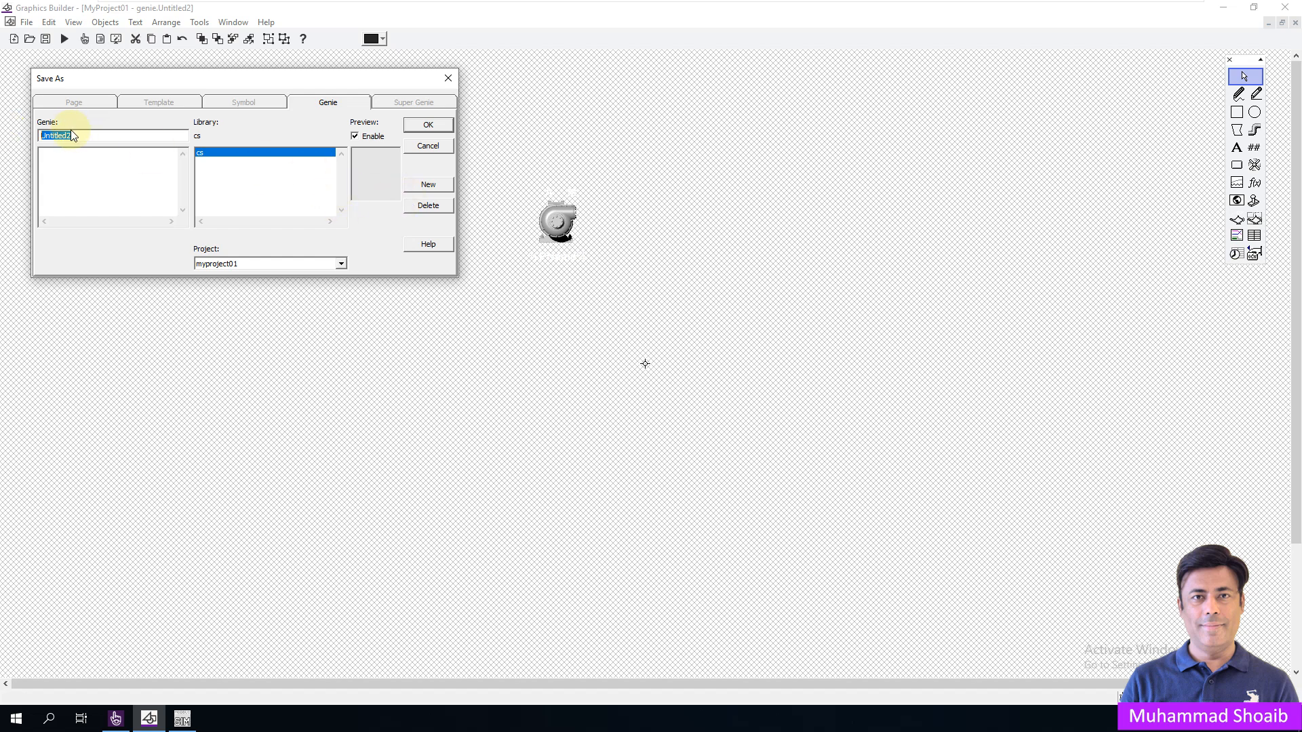
pyautogui.click(275, 184)
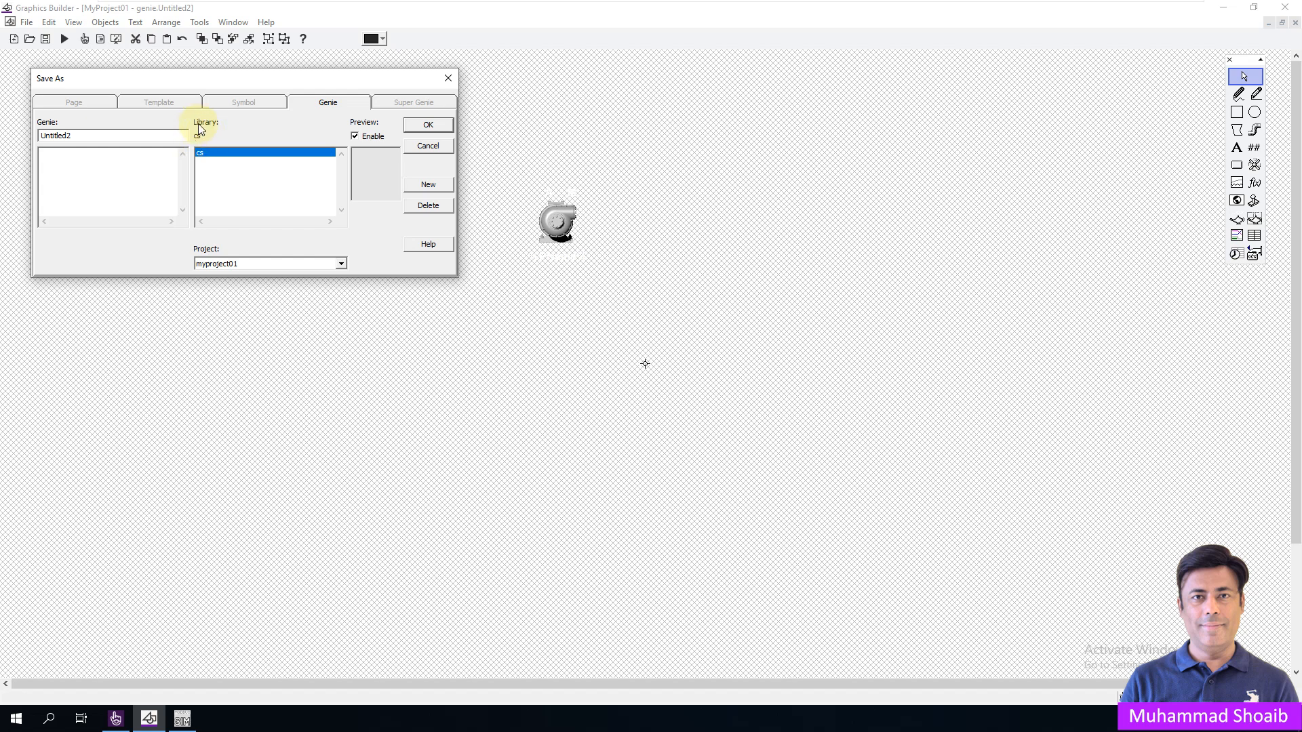
pyautogui.click(415, 187)
pyautogui.moveTo(283, 175); pyautogui.dragTo(369, 338)
pyautogui.write('C')
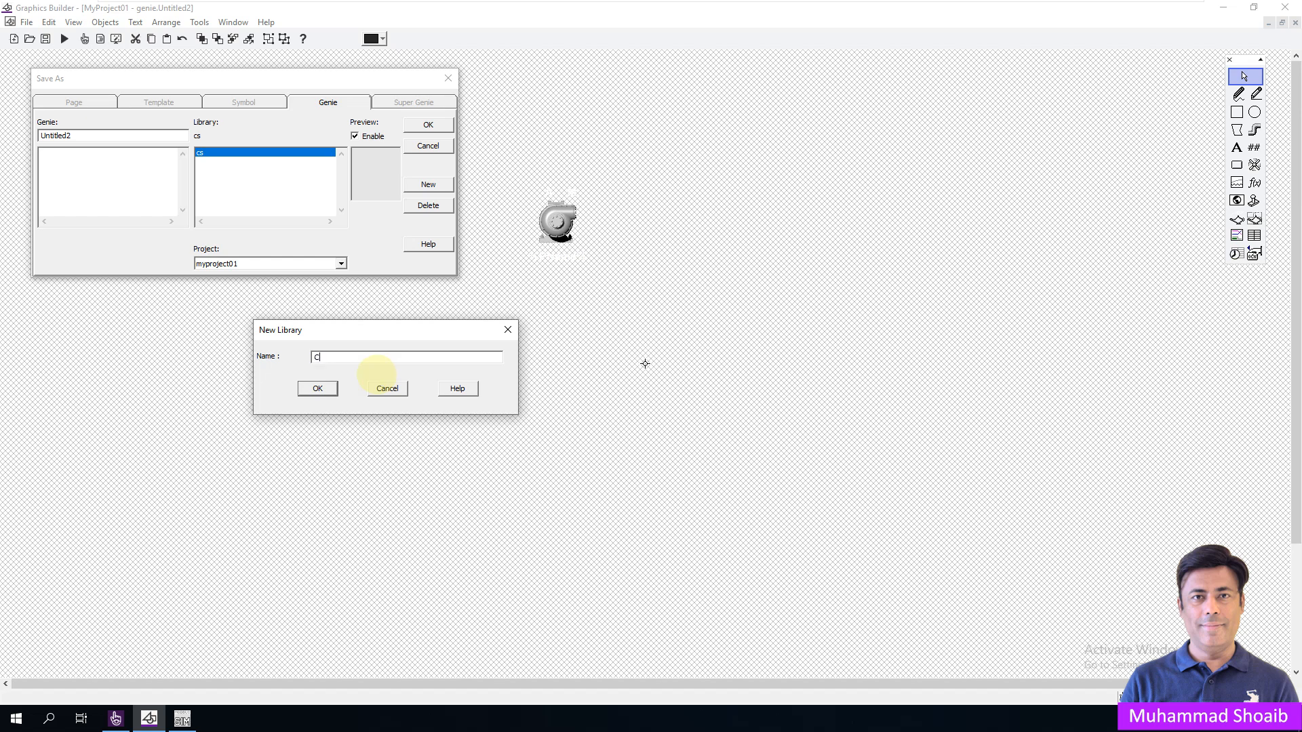
pyautogui.write('SGuru')
pyautogui.click(318, 388)
# Step: Save the genie in the CSGuru library under the name MotorType1
pyautogui.click(112, 136)
pyautogui.moveTo(112, 136); pyautogui.dragTo(3, 124)
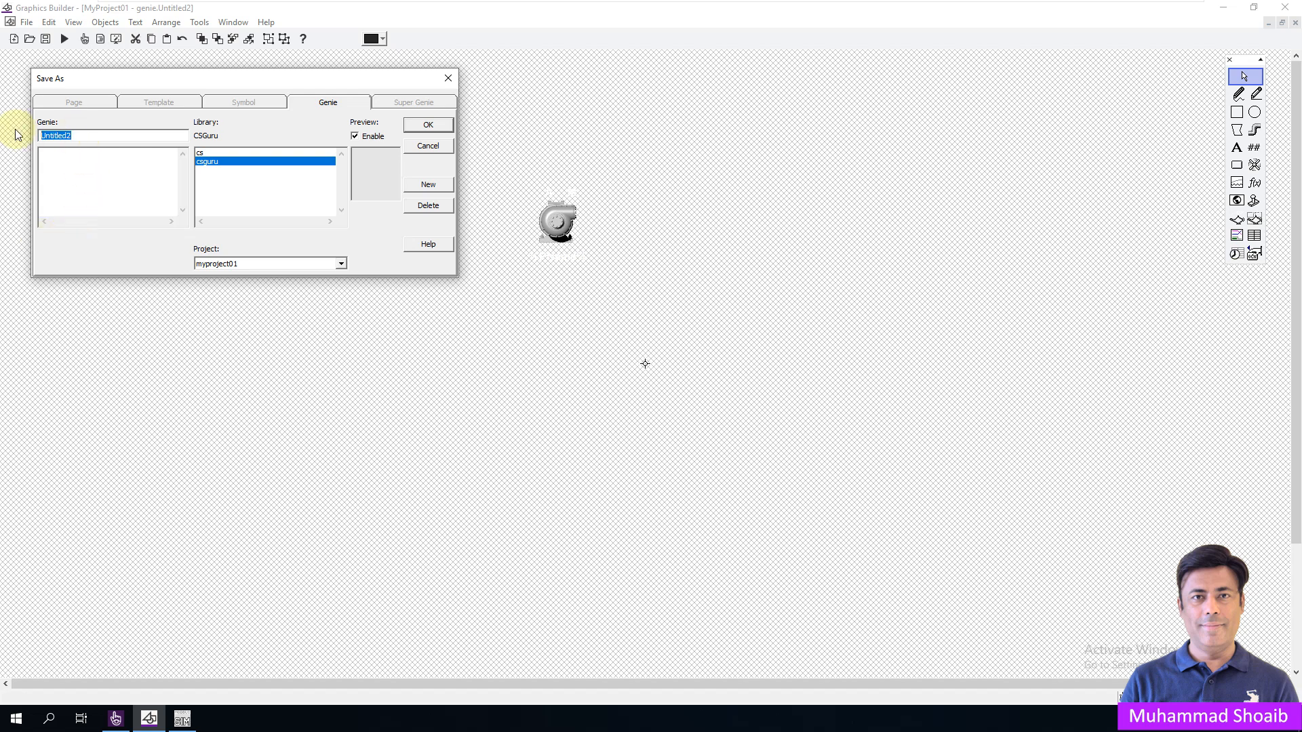
pyautogui.write('MotorType1')
pyautogui.click(436, 126)
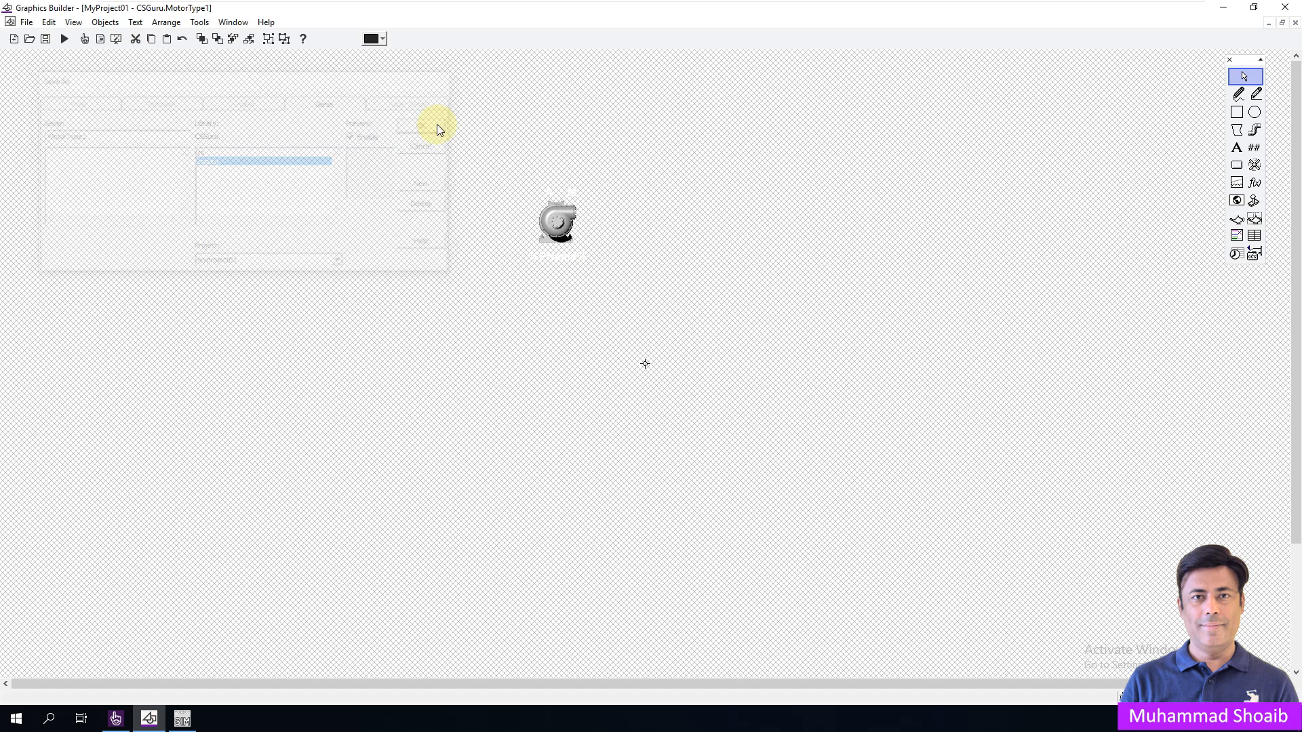
# Step: Close the genie and open the Overview page of MyProject01
pyautogui.click(35, 26)
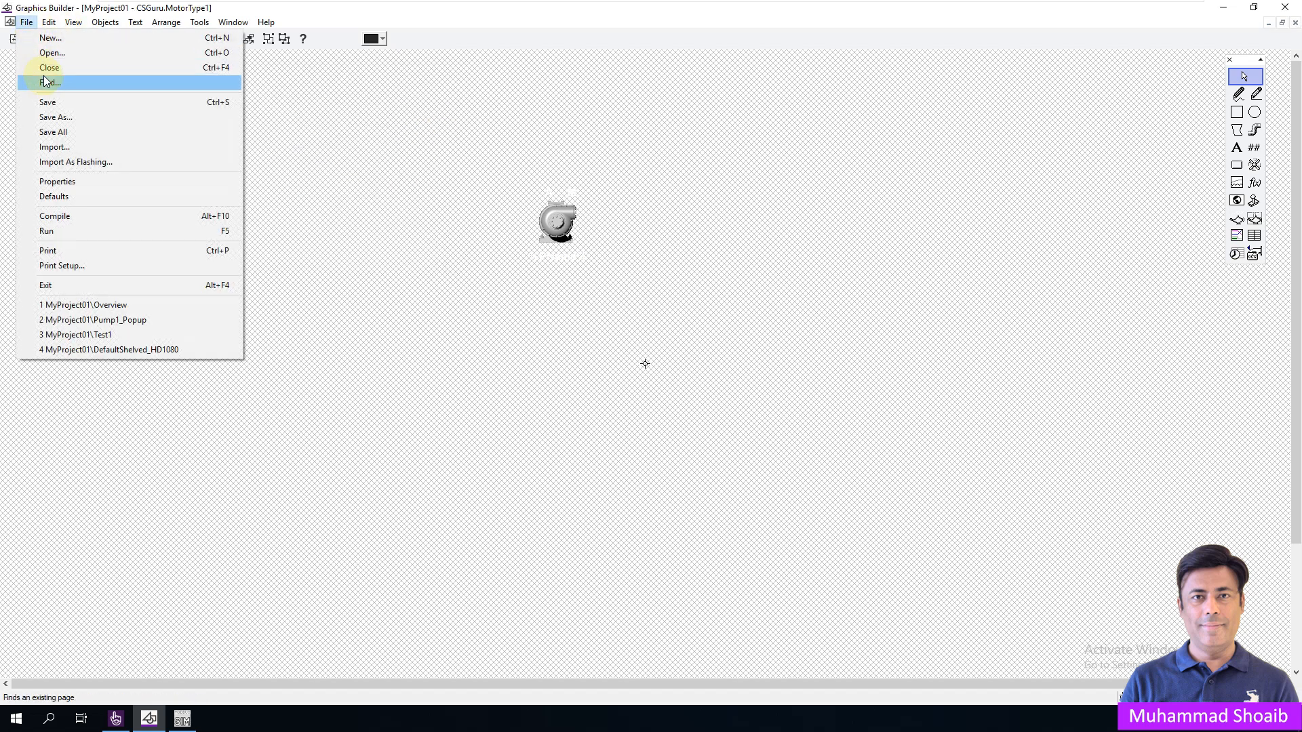
pyautogui.click(48, 67)
pyautogui.click(30, 40)
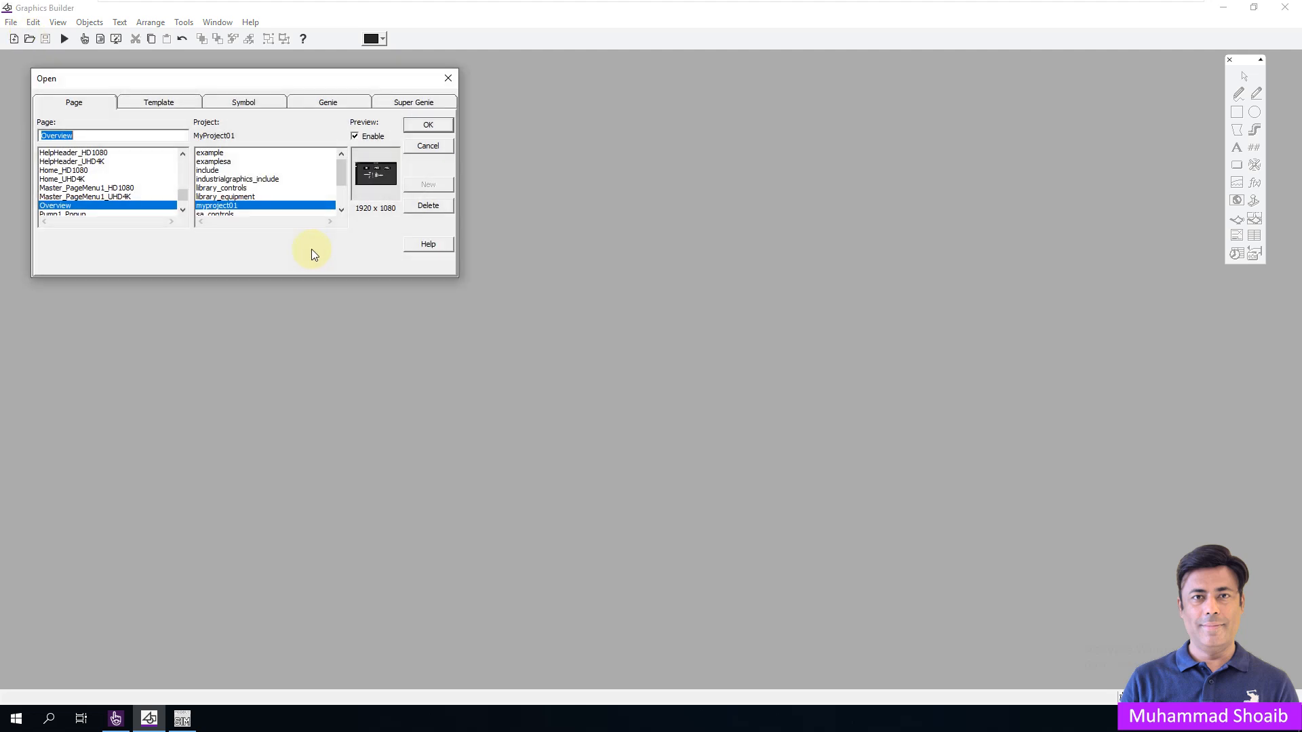
pyautogui.click(413, 128)
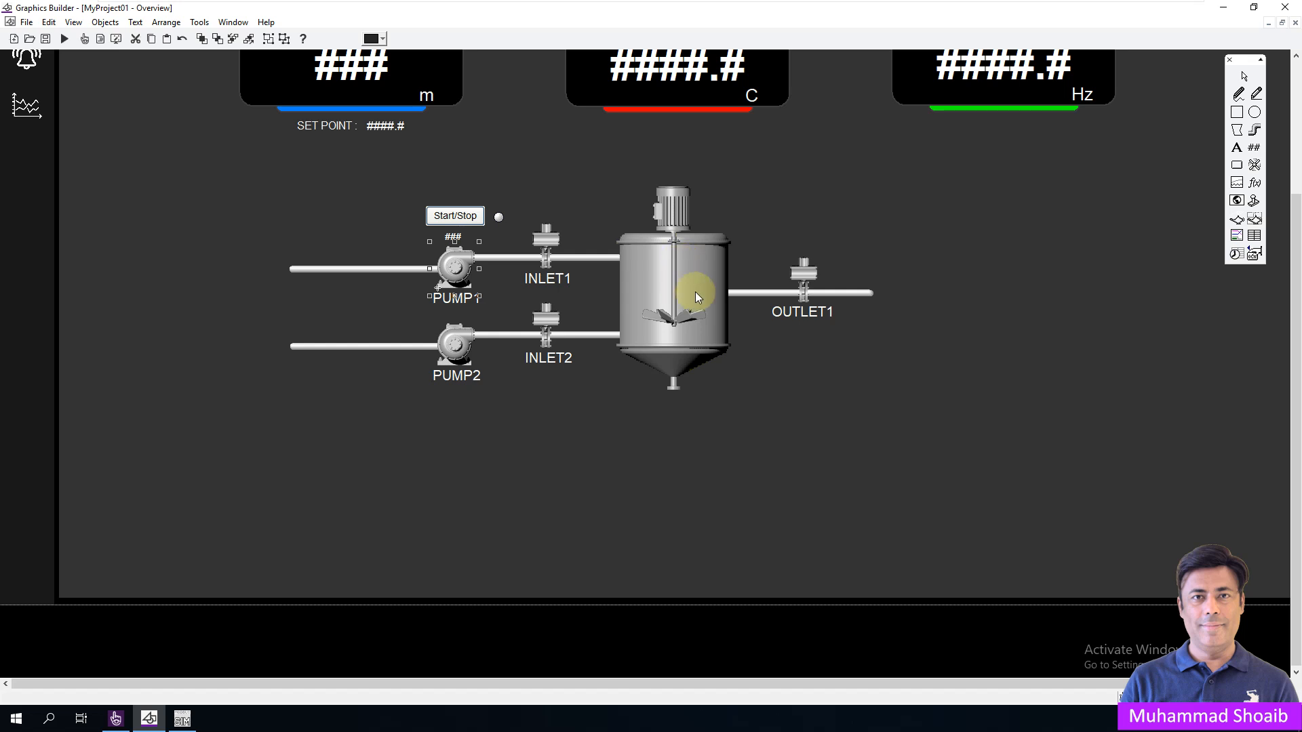
# Step: Insert the MotorType1 genie from the csguru library on the Overview page and enter Pump1 as its PName
pyautogui.click(1238, 224)
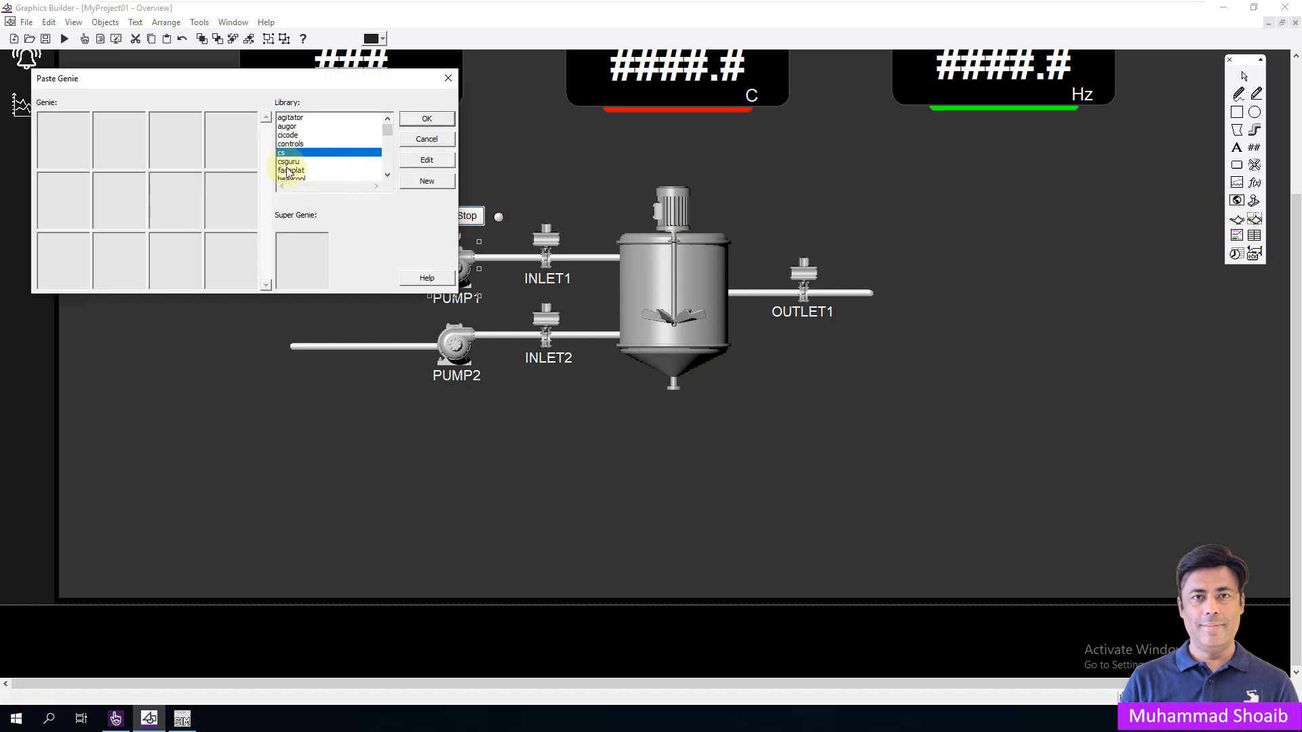
pyautogui.click(289, 163)
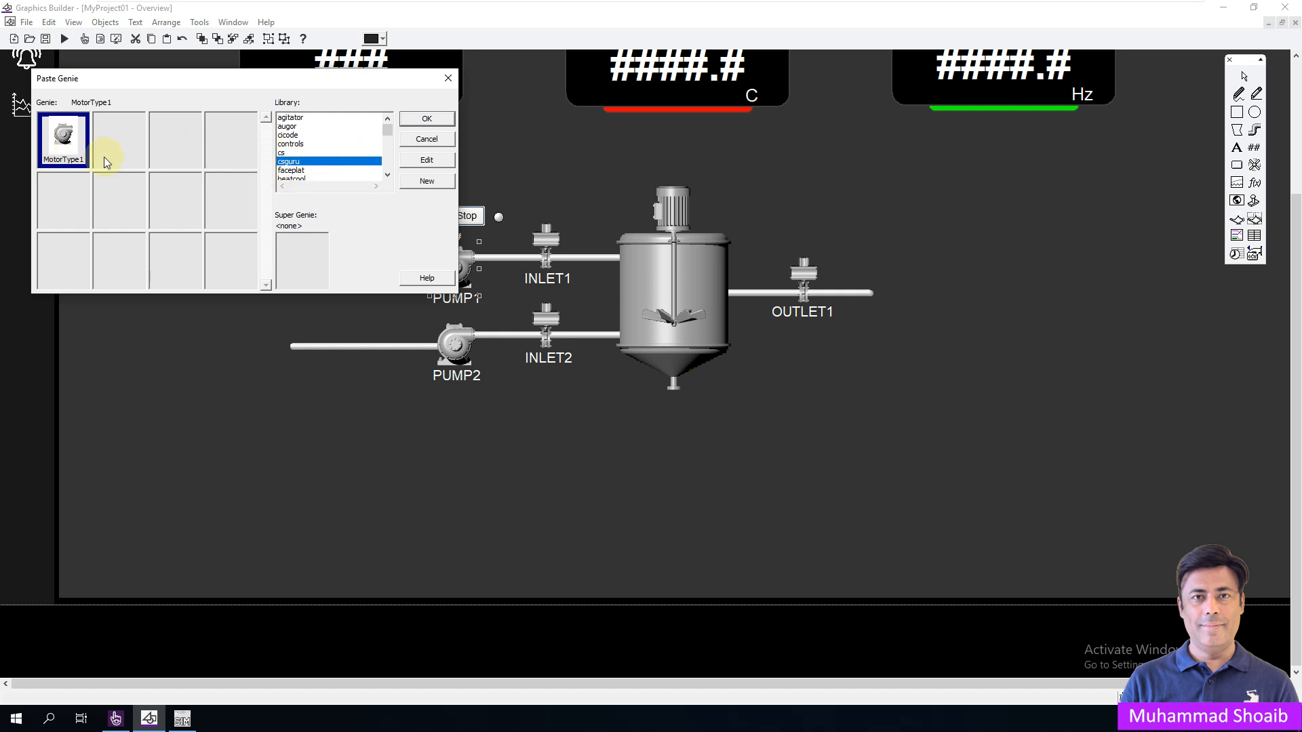
pyautogui.click(426, 121)
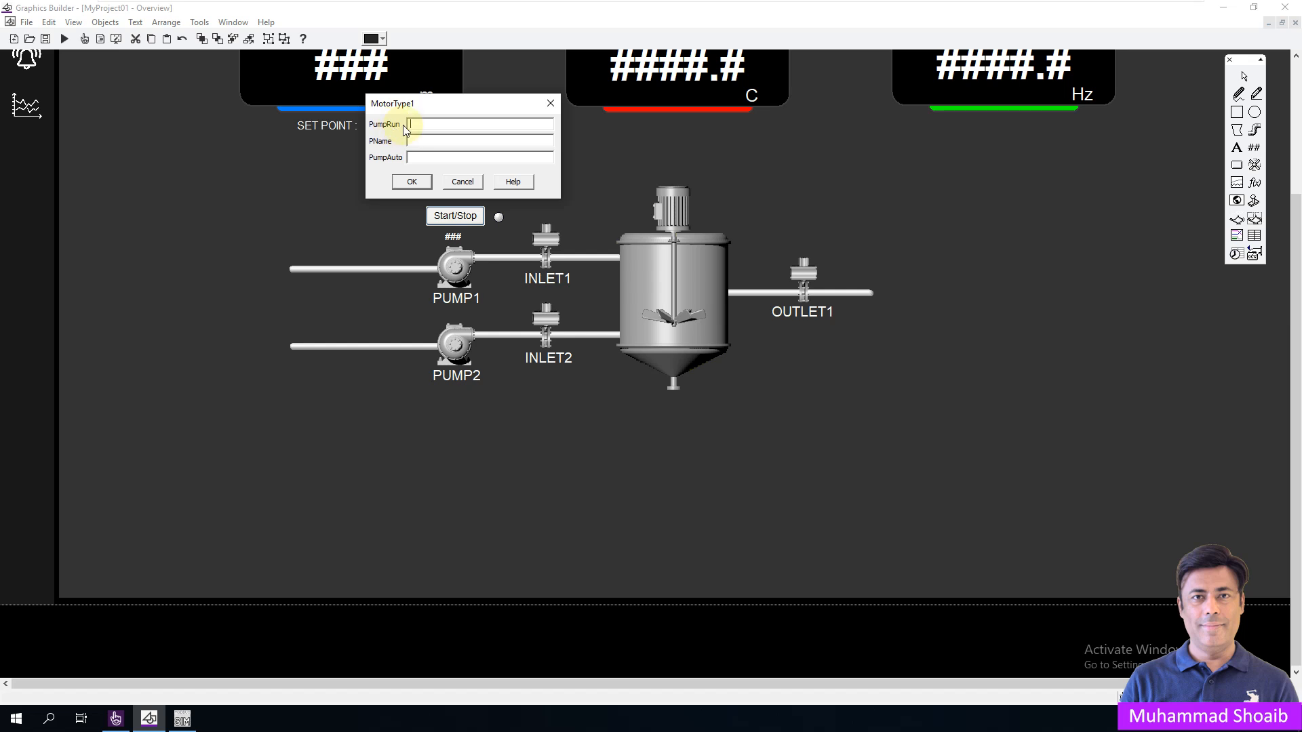
pyautogui.click(422, 141)
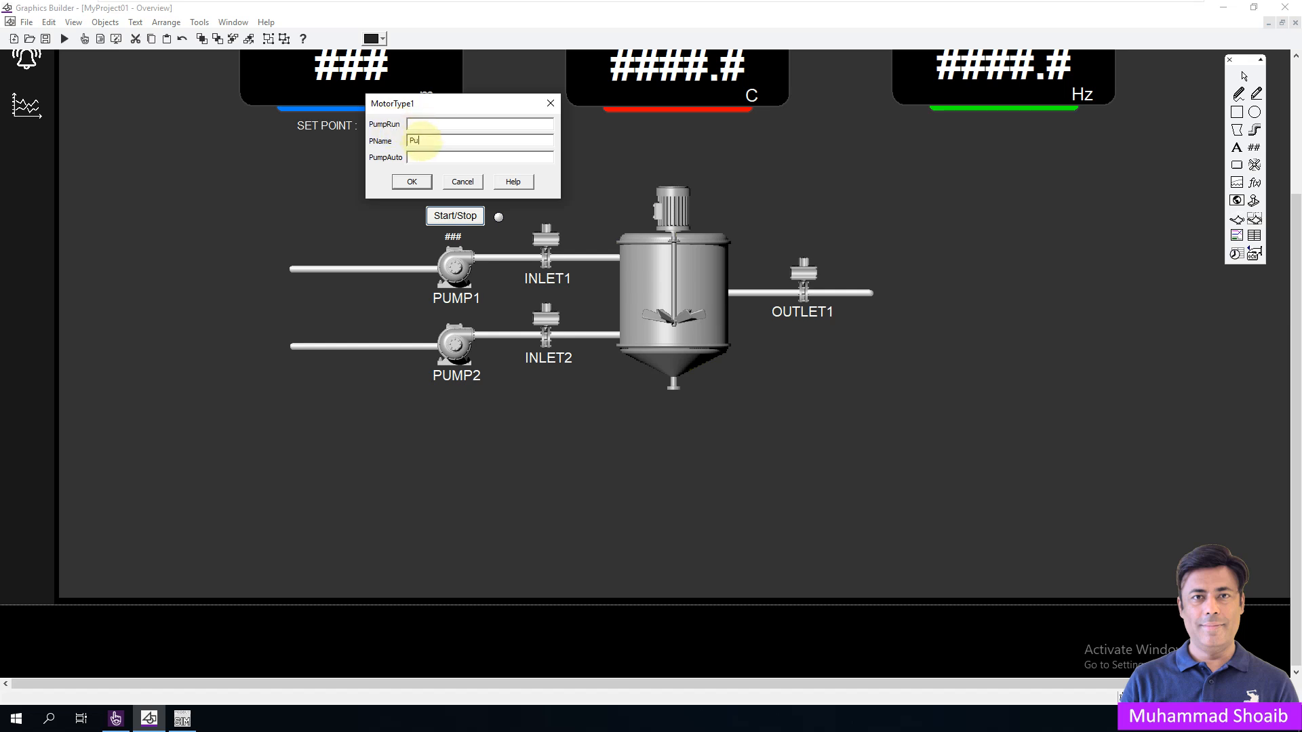
pyautogui.click(419, 155)
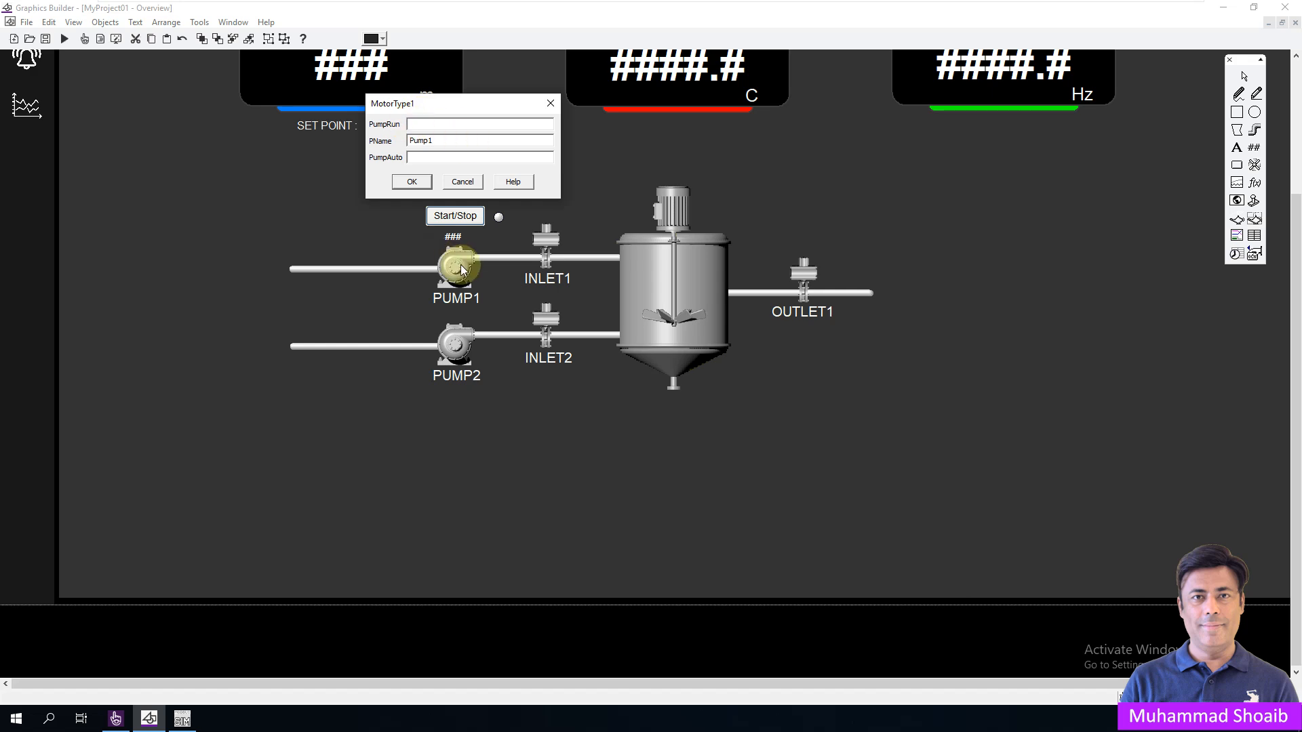
# Step: Switch to Plant SCADA Studio and examine the Motor_Run tag in the system model's variables
pyautogui.click(116, 719)
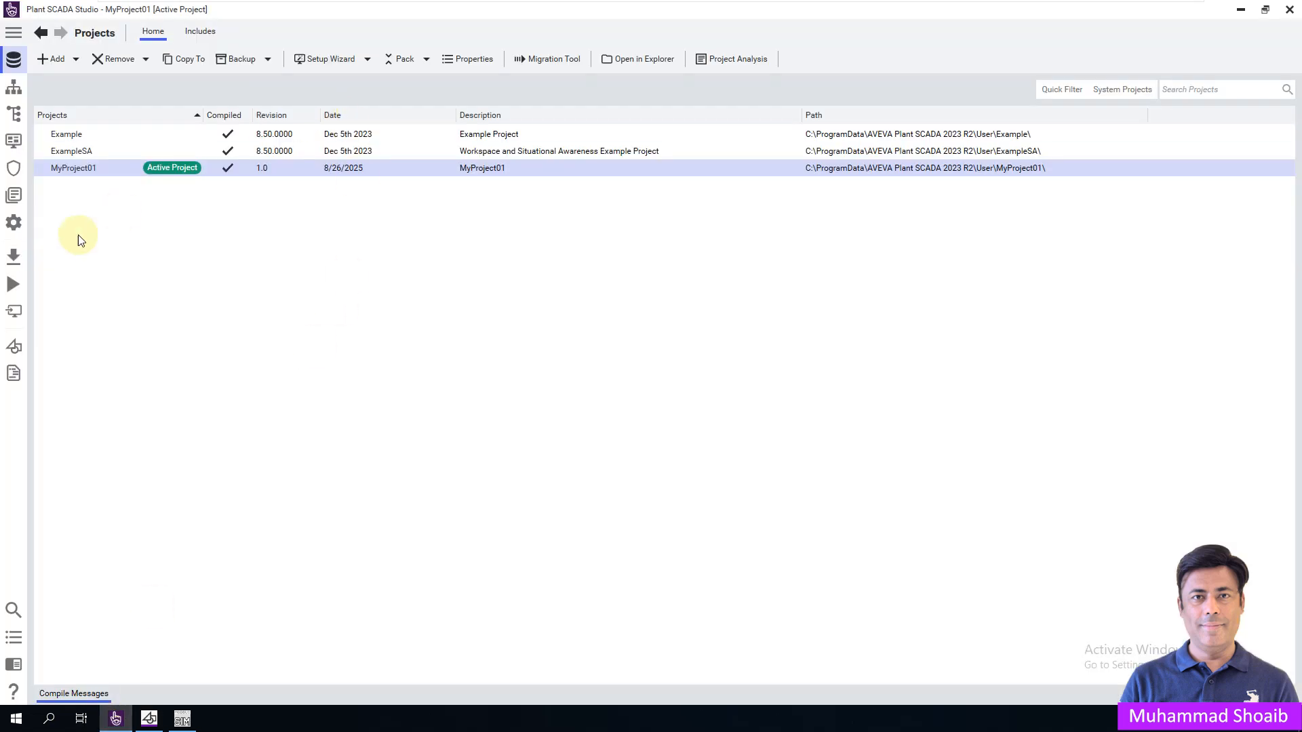
pyautogui.click(13, 114)
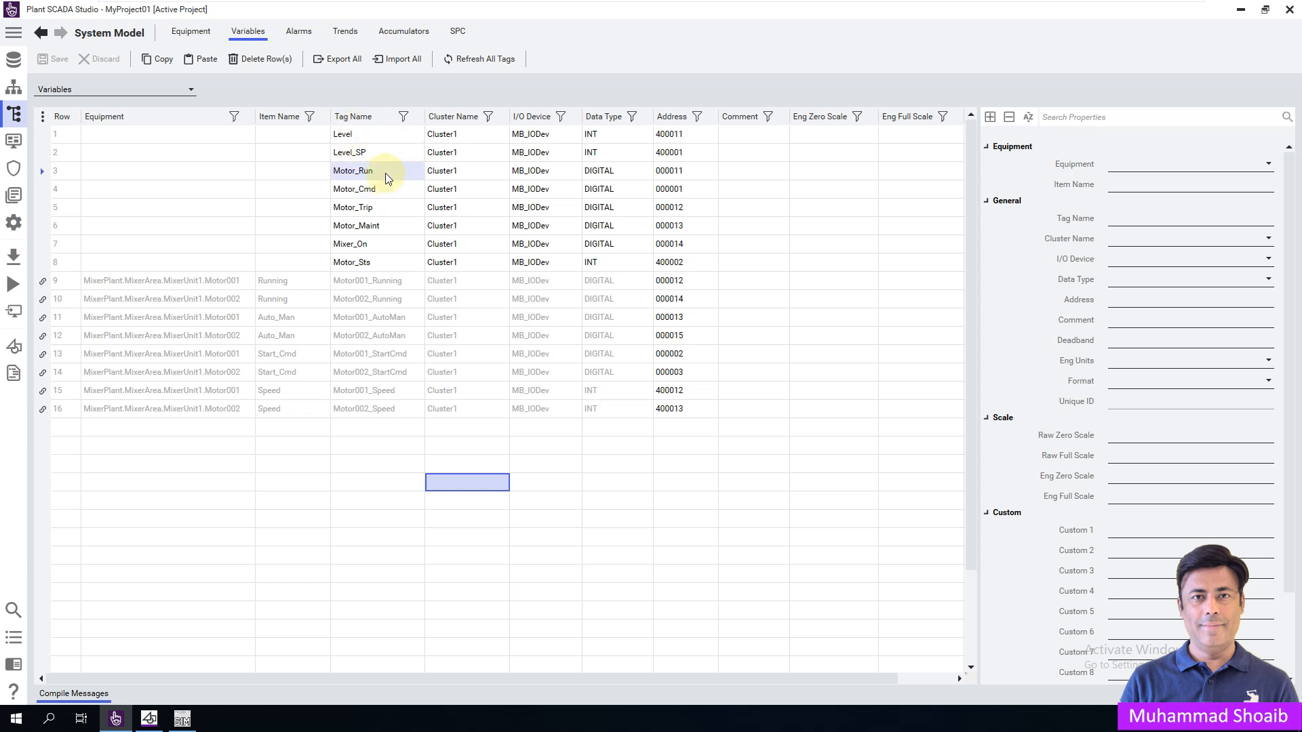
pyautogui.click(386, 173)
pyautogui.click(383, 171)
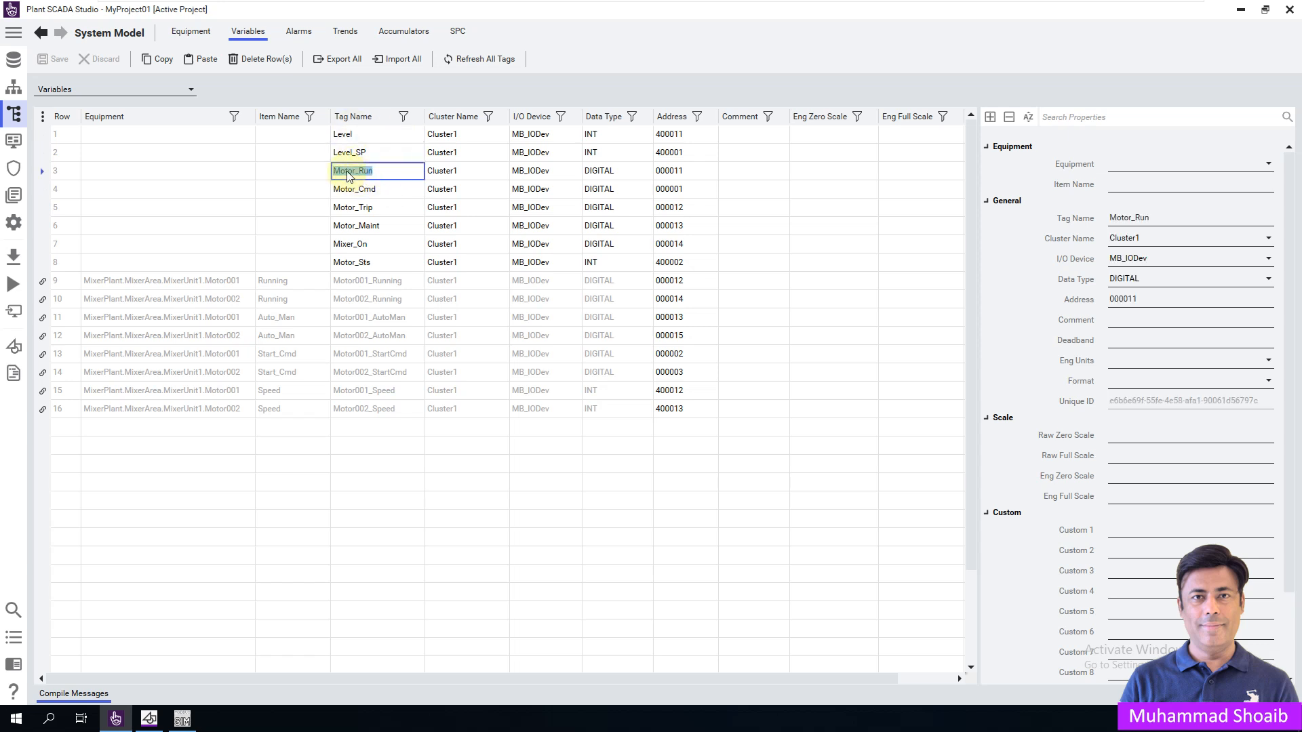
# Step: Return to Graphics Builder and copy MixerPlant.MixerArea.MixerUnit1.Motor001.Running from the existing PUMP1 symbol's ON condition into the genie's PumpRun
pyautogui.click(150, 719)
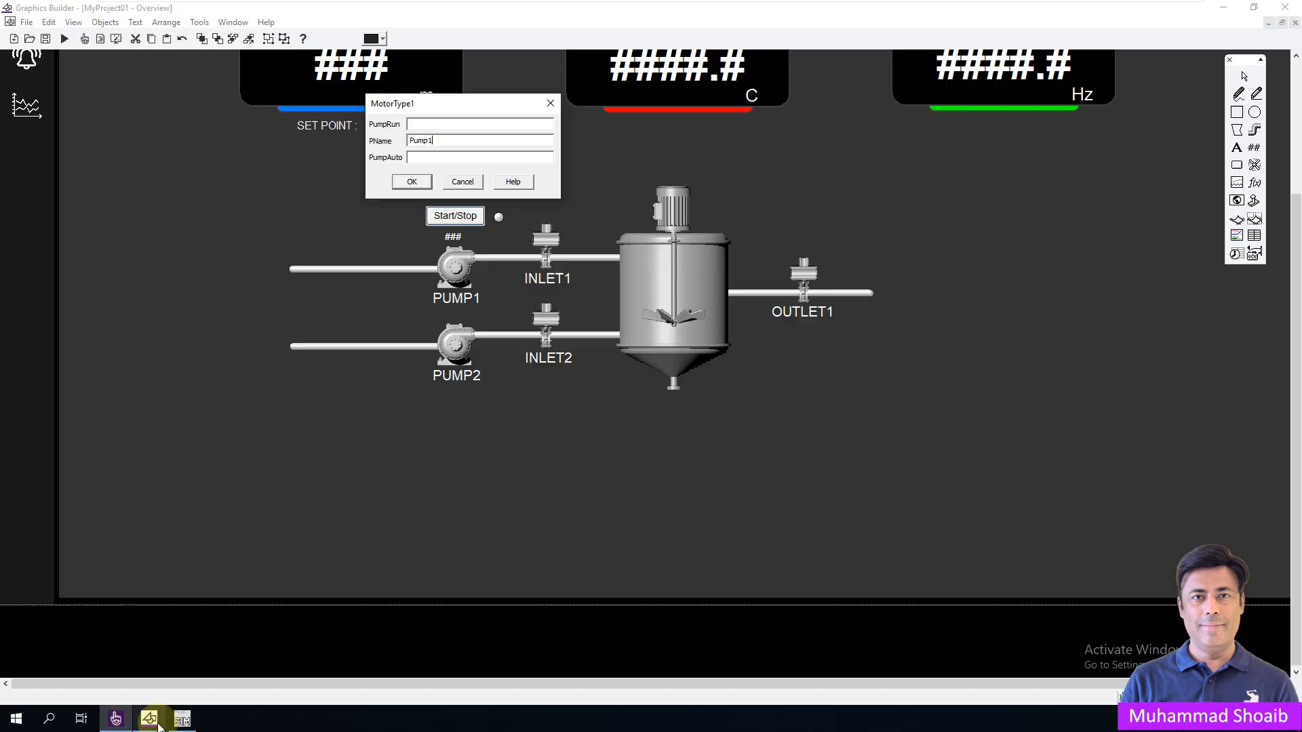
pyautogui.click(464, 269)
pyautogui.doubleClick(464, 269)
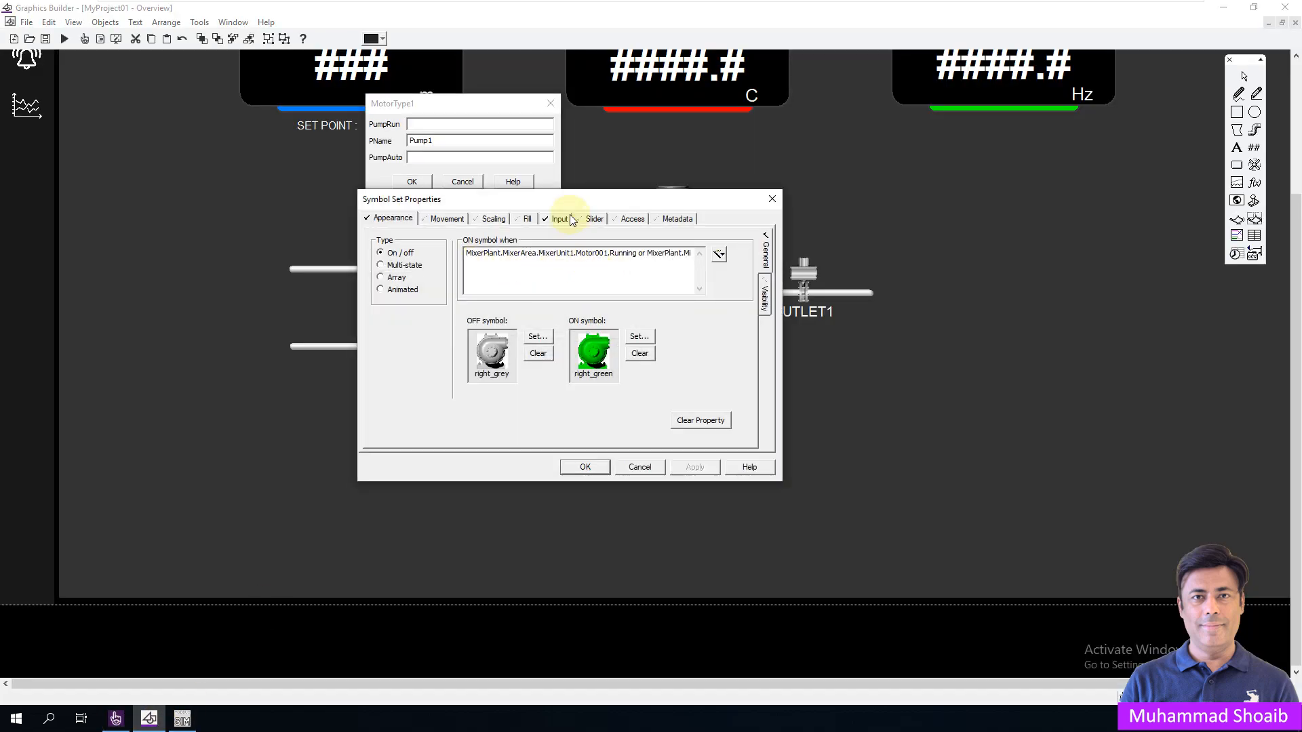
pyautogui.moveTo(568, 206); pyautogui.dragTo(585, 251)
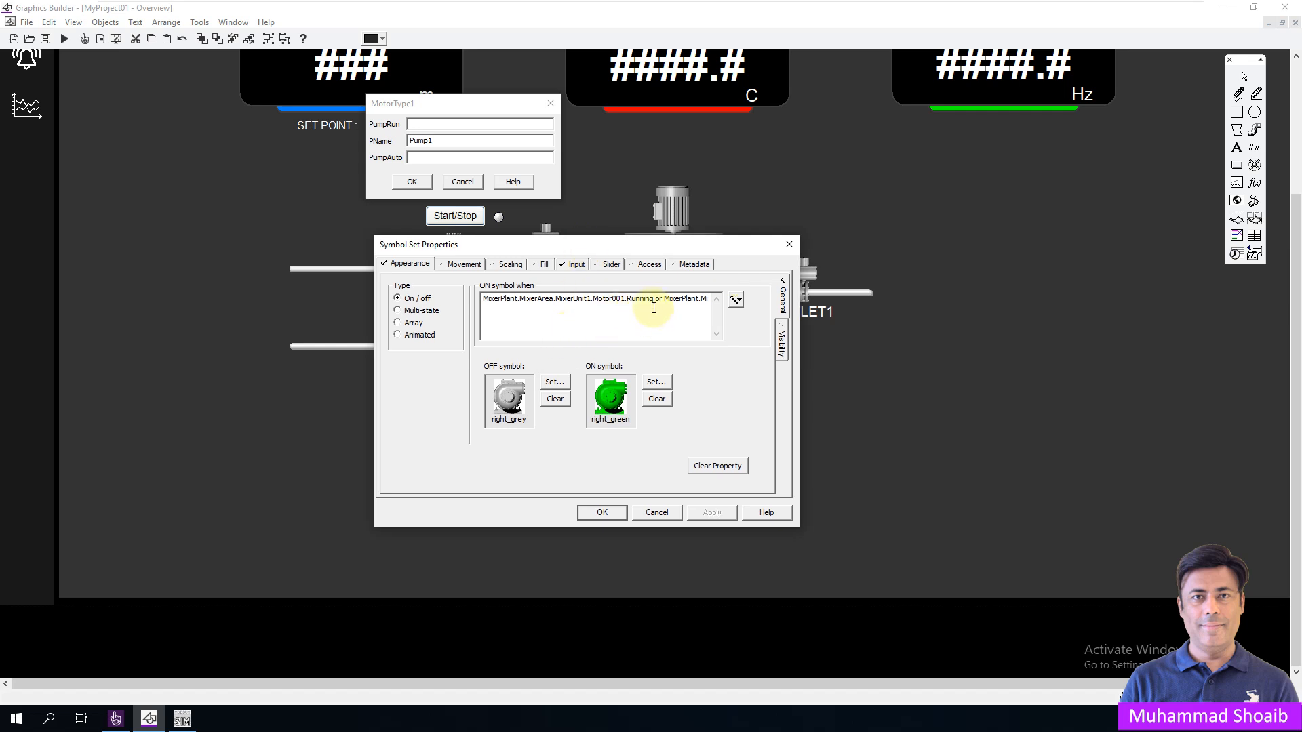
pyautogui.moveTo(653, 301); pyautogui.dragTo(489, 301)
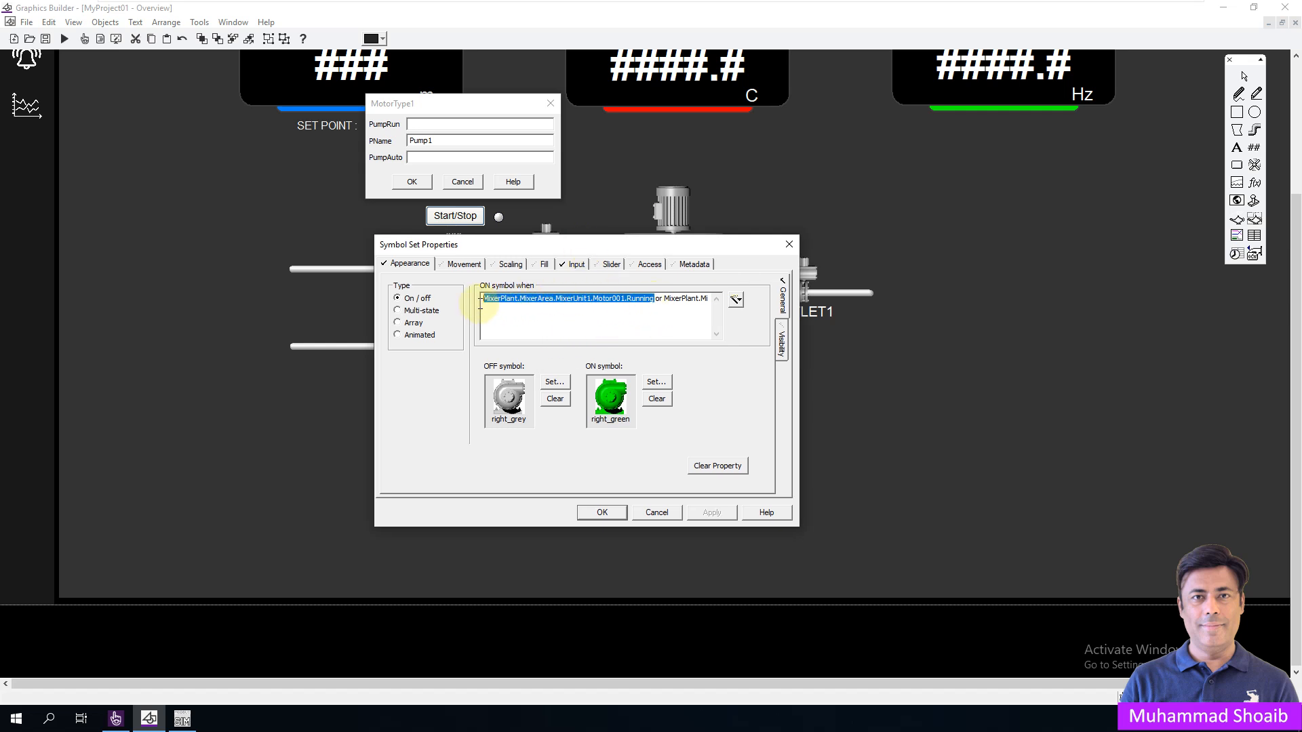
pyautogui.rightClick(499, 298)
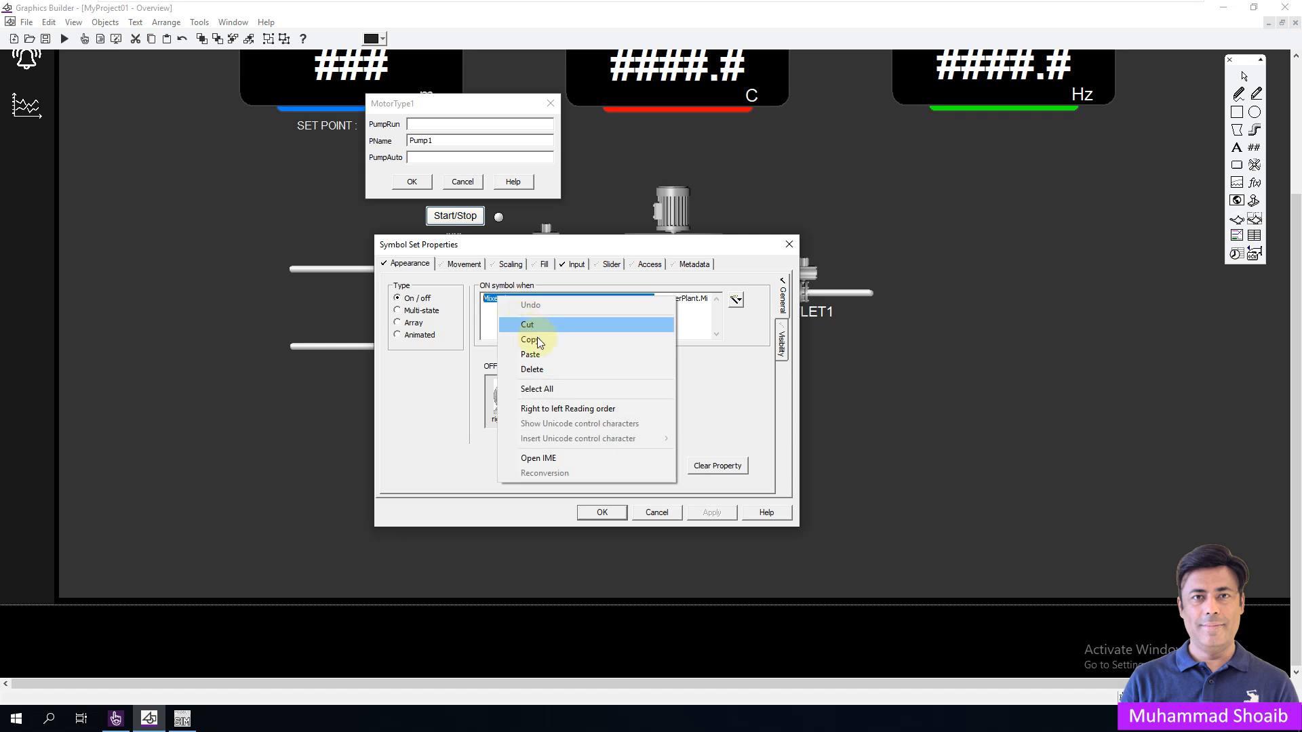
pyautogui.click(523, 329)
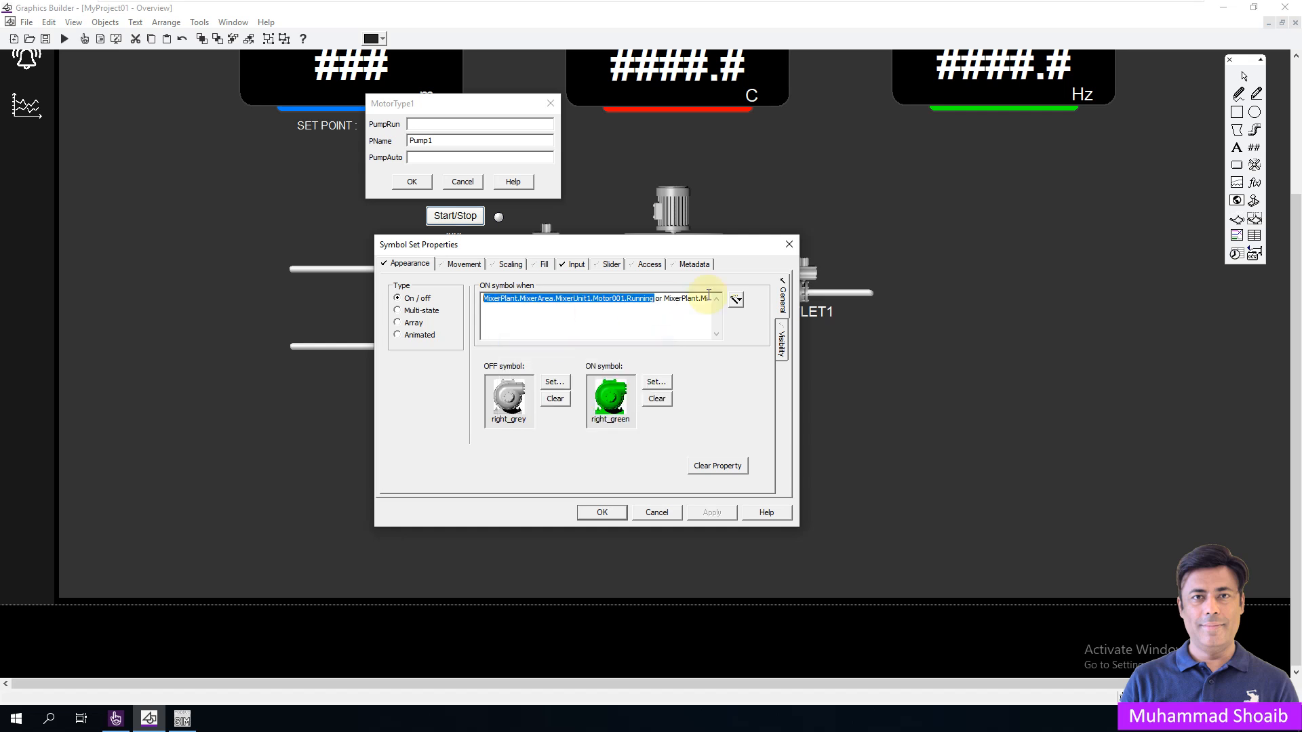
pyautogui.click(789, 245)
pyautogui.click(469, 124)
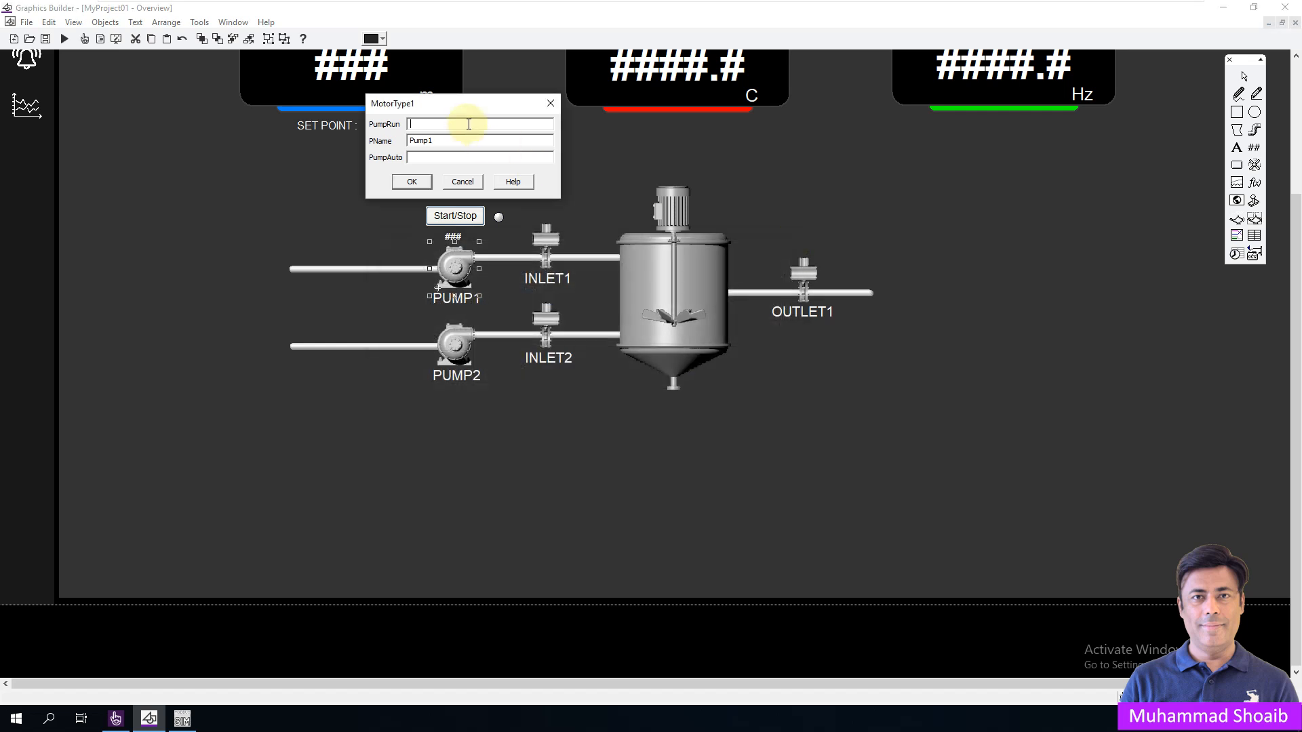
pyautogui.hotkey('ctrl', 'v')
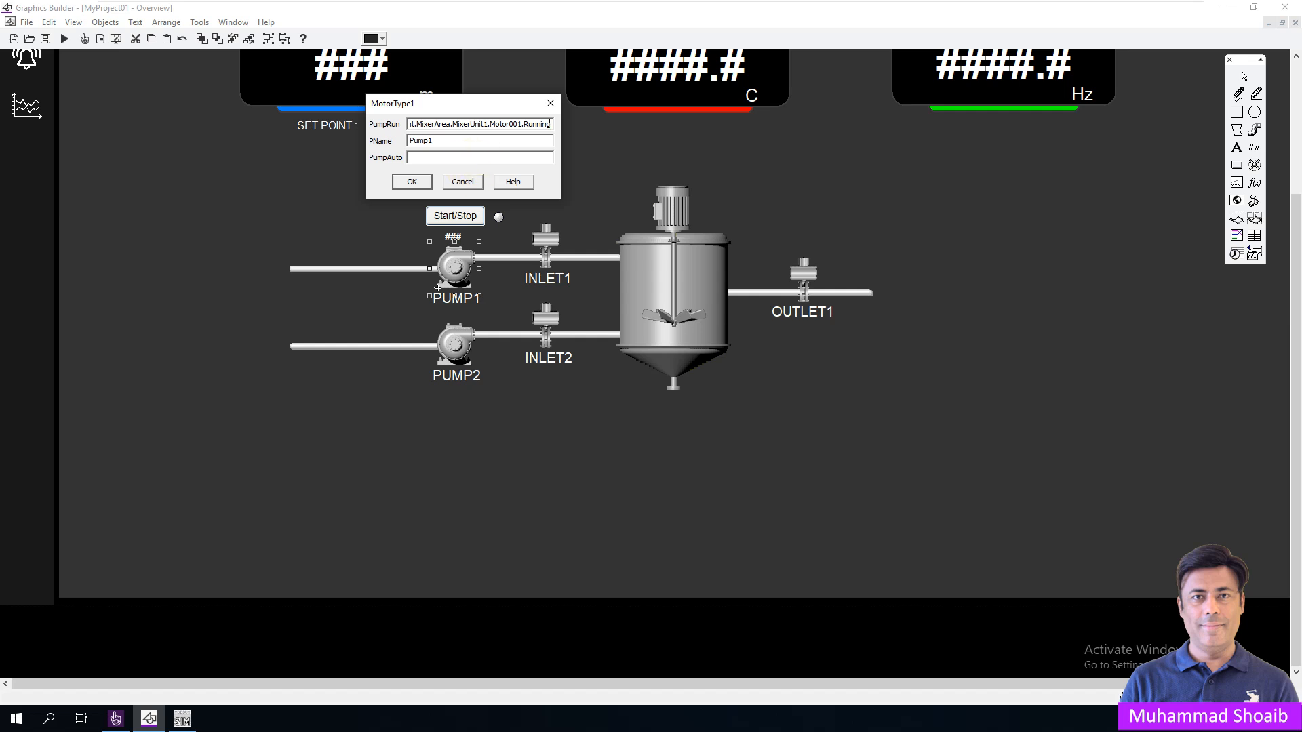
# Step: Set the genie's PumpAuto to MixerPlant.MixerArea.MixerUnit1.Motor001.Auto_Man
pyautogui.click(499, 216)
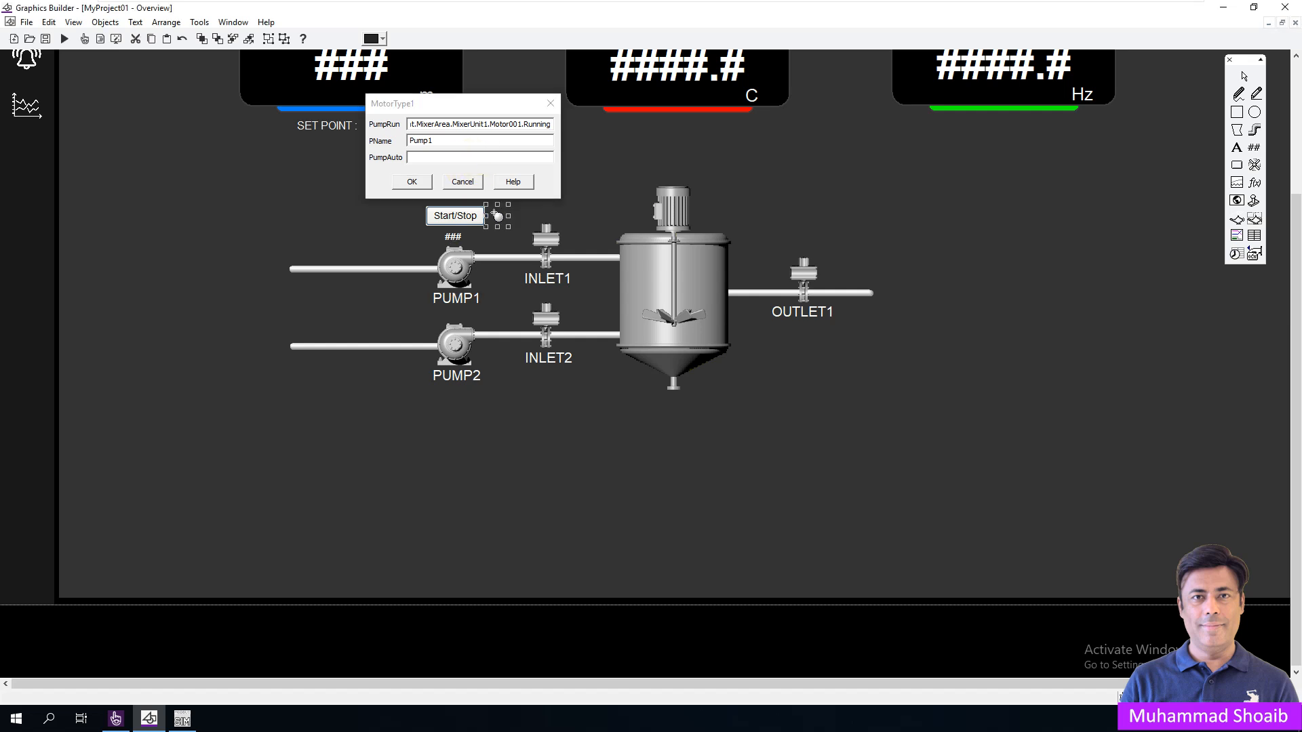
pyautogui.click(454, 156)
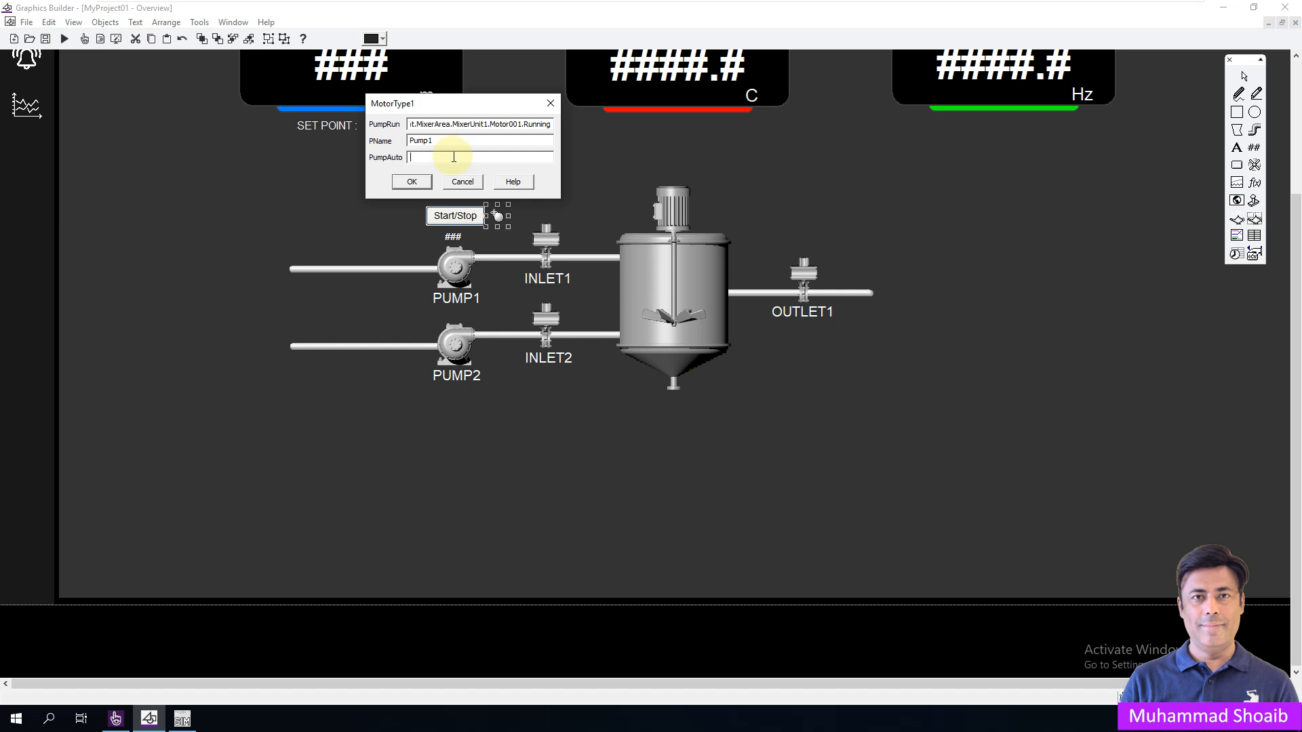
pyautogui.hotkey('ctrl', 'v')
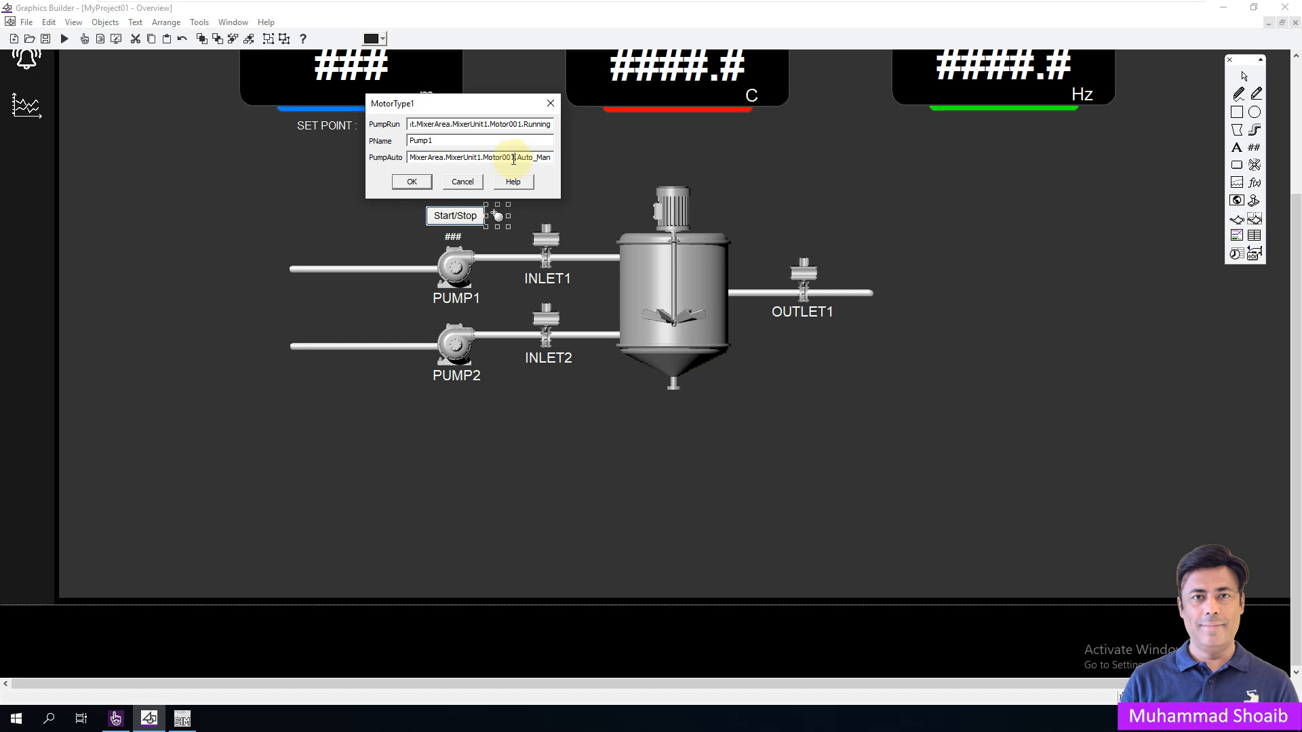
pyautogui.moveTo(513, 159); pyautogui.dragTo(393, 169)
pyautogui.click(482, 157)
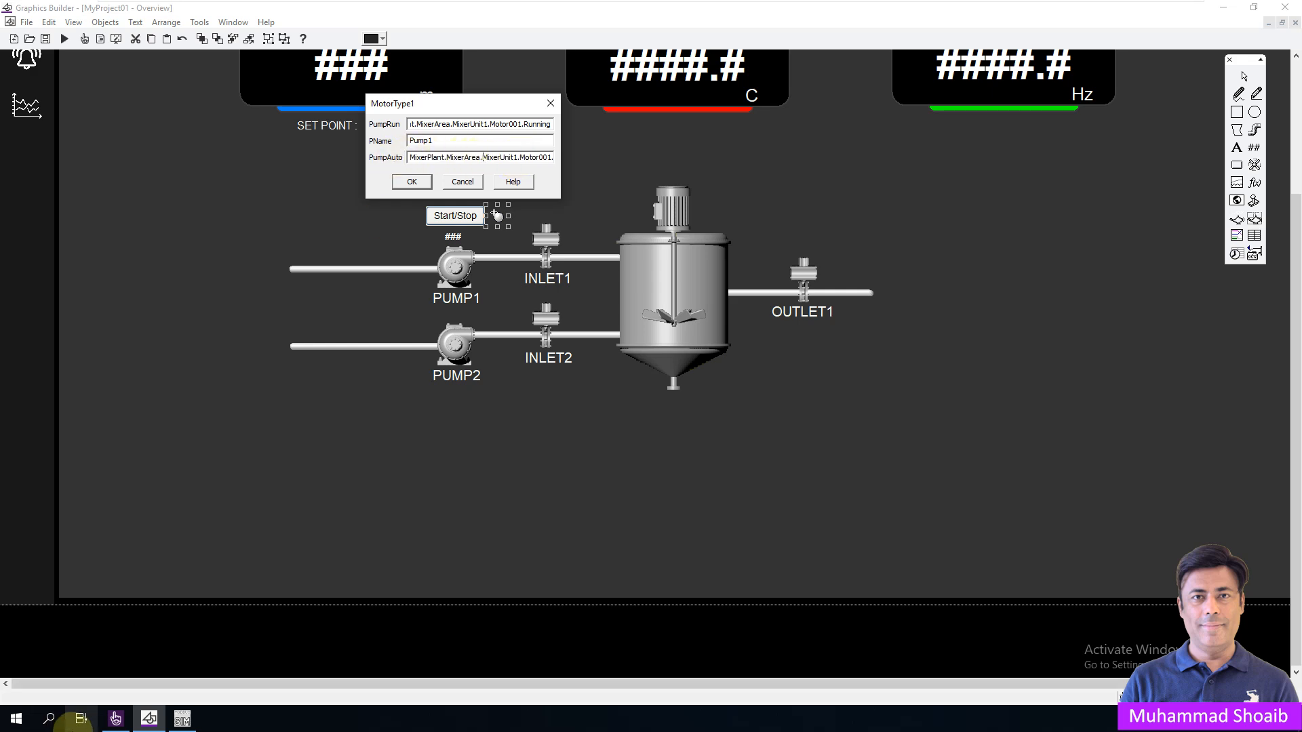
# Step: Compare the Running and Auto_Man item names in Plant SCADA Studio's variables with the genie's PumpRun and PumpAuto entries in Graphics Builder
pyautogui.click(115, 719)
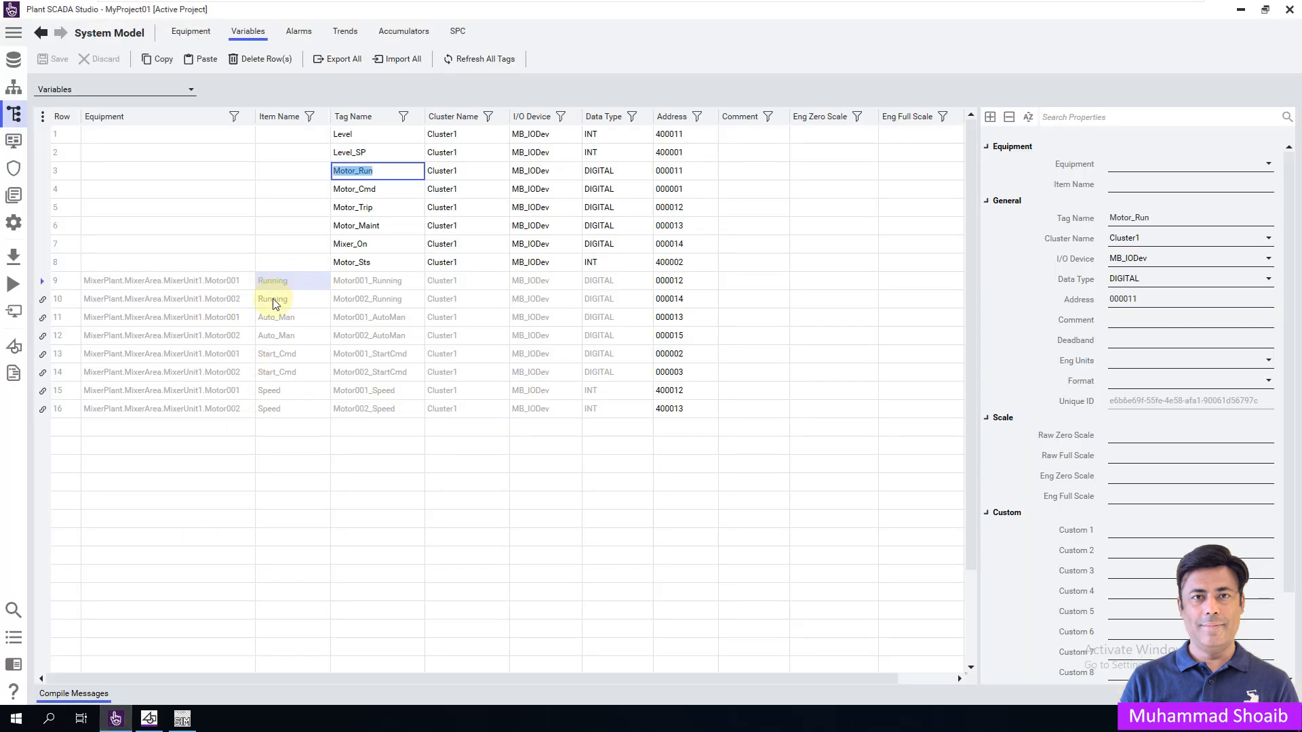
pyautogui.click(277, 322)
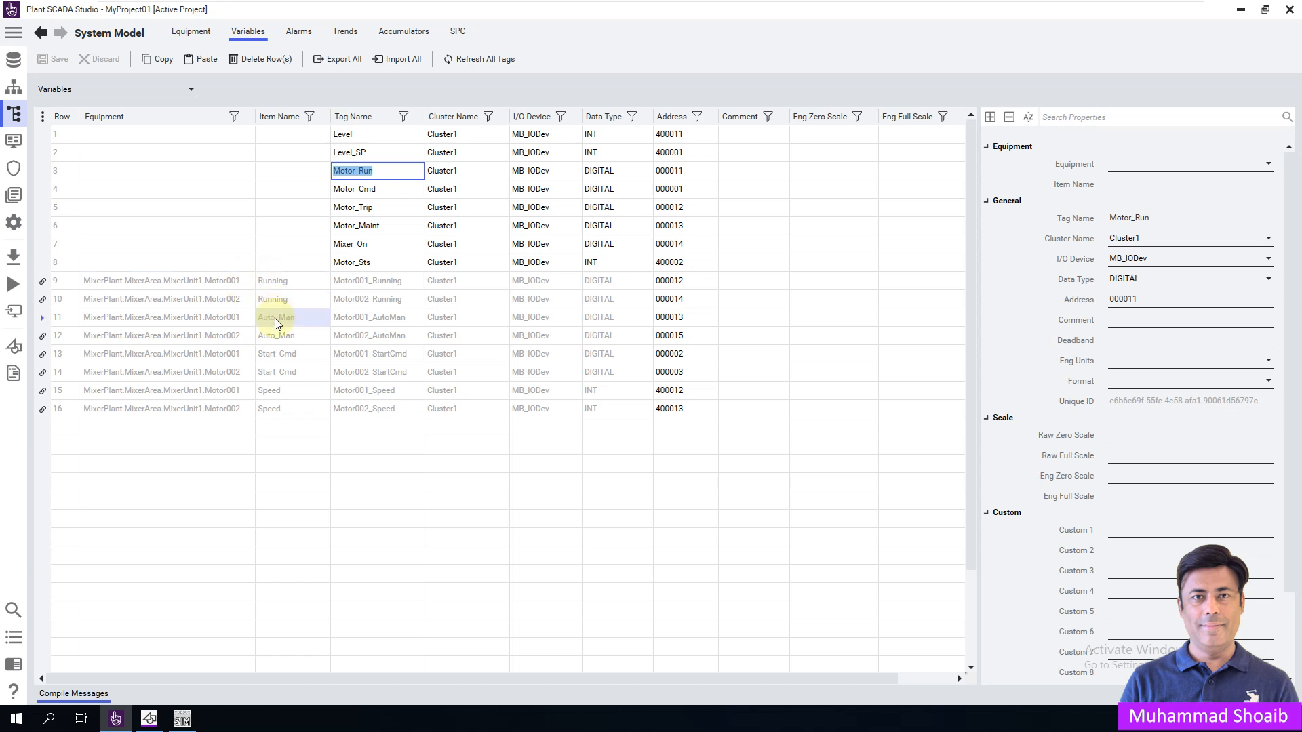
pyautogui.click(280, 304)
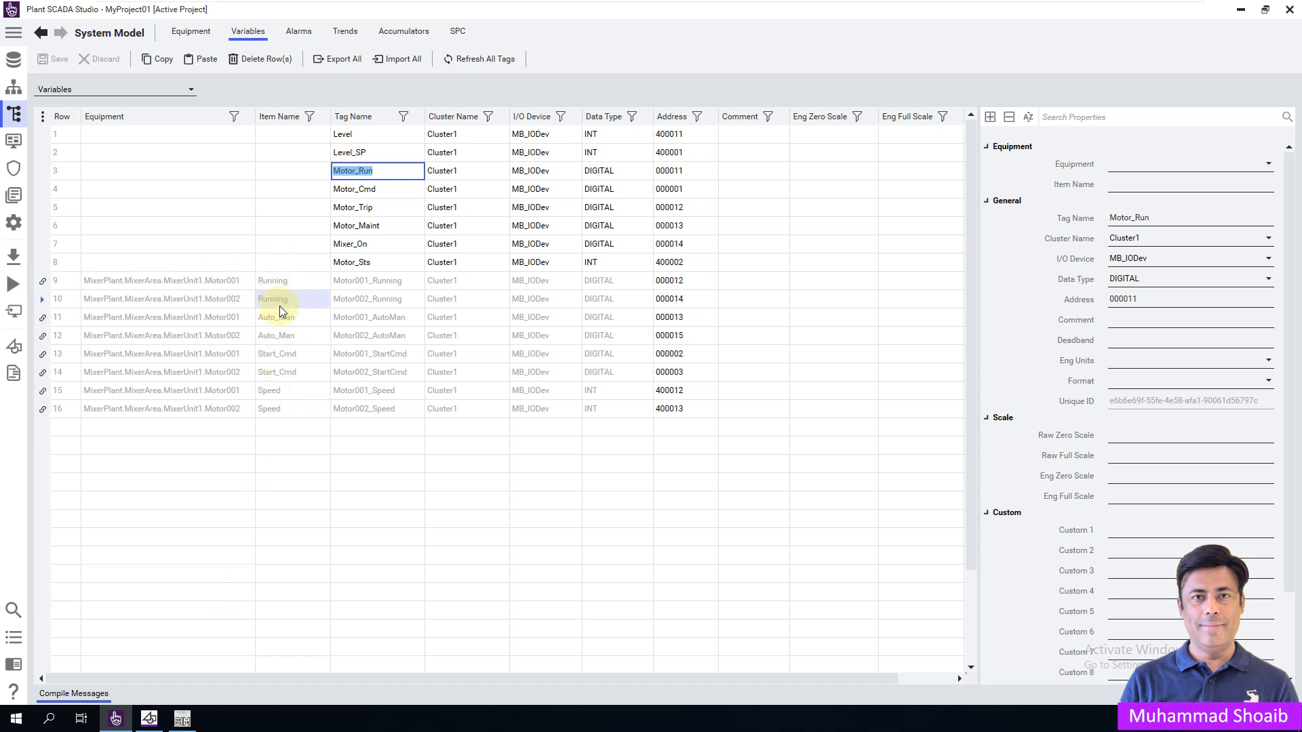
pyautogui.click(149, 719)
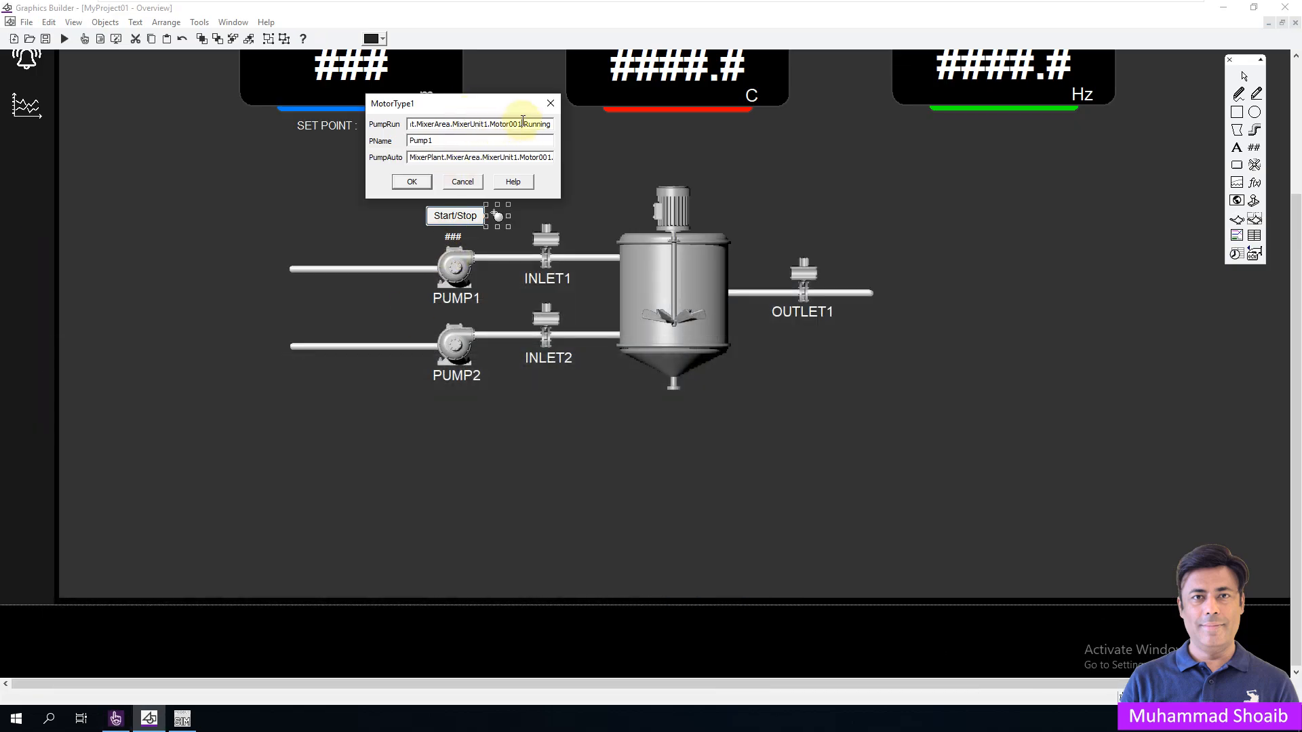
pyautogui.moveTo(526, 123); pyautogui.dragTo(563, 156)
pyautogui.click(519, 157)
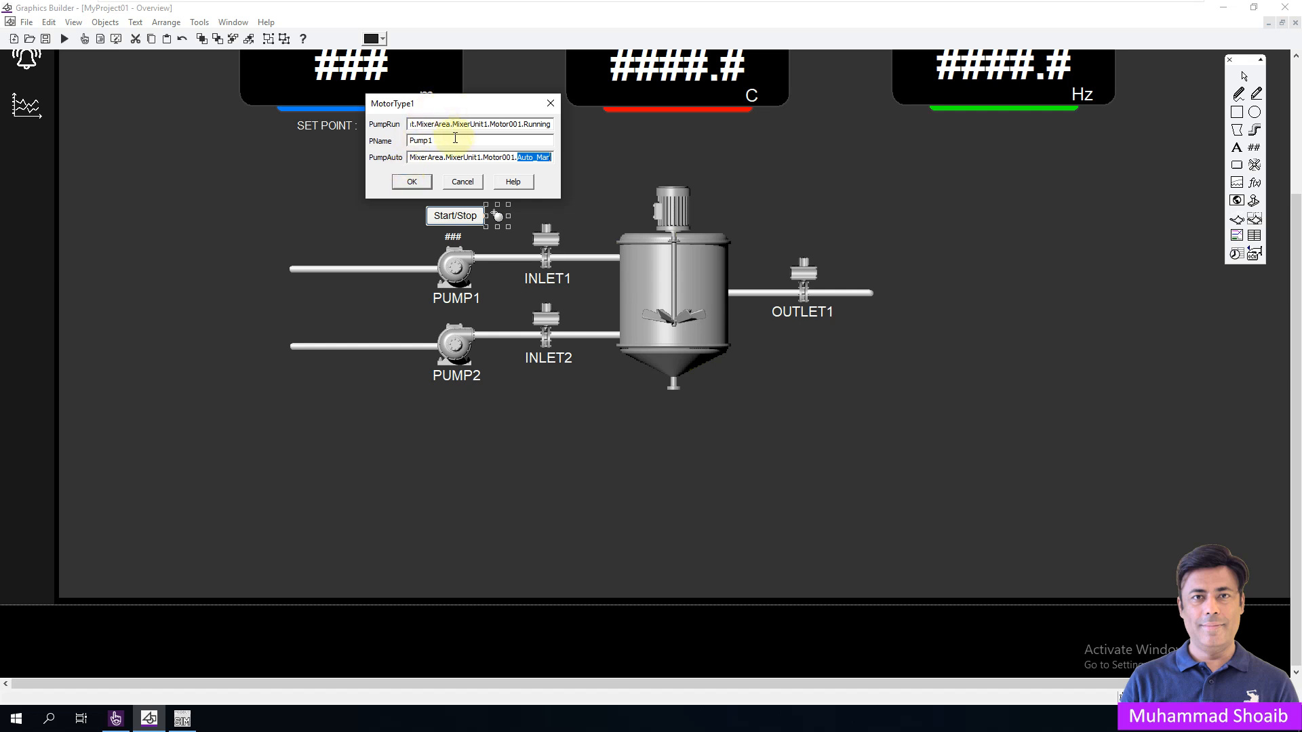
# Step: Accept the MotorType1 parameters and move the new genie to the free area beside the start of the upper inlet pipe
pyautogui.click(414, 183)
pyautogui.scroll(3, 271, 210)
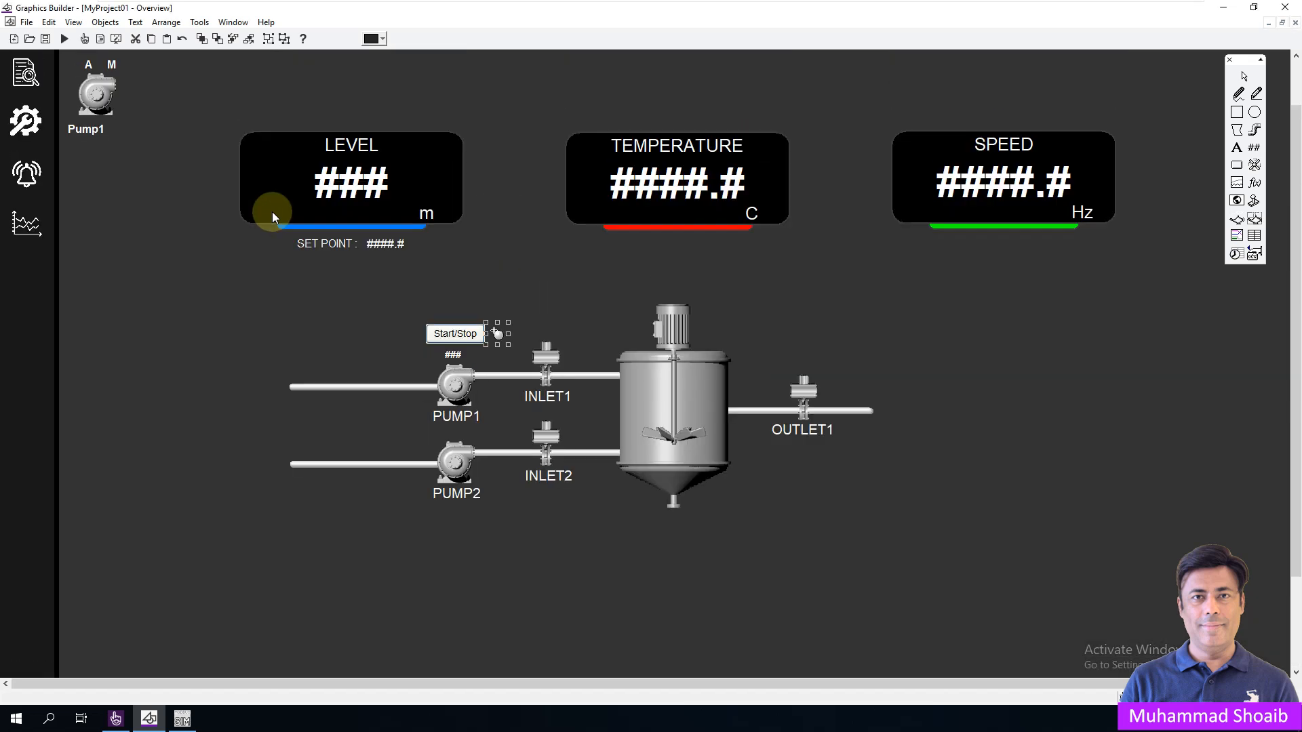
pyautogui.moveTo(99, 105); pyautogui.dragTo(219, 360)
# Step: Delete the old PUMP1 symbol with its label, the Start/Stop button and the round indicator beside it
pyautogui.click(453, 392)
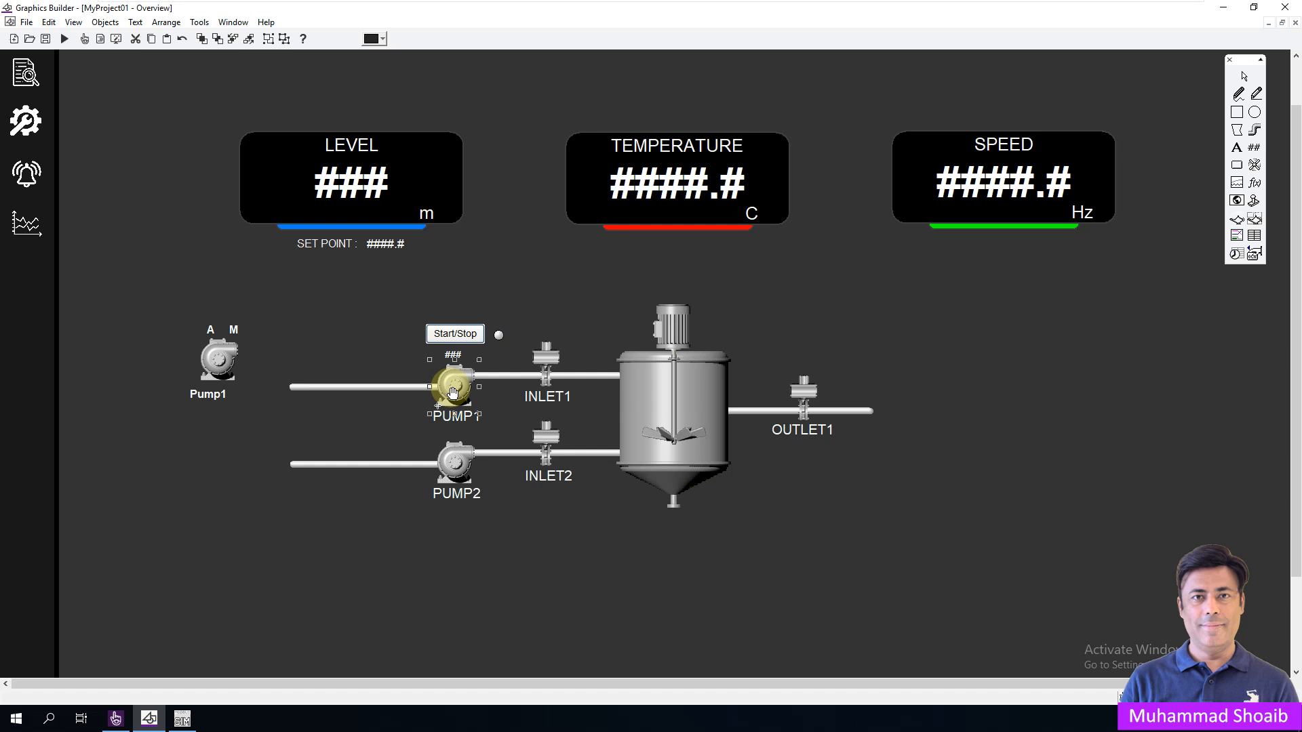
pyautogui.click(461, 420)
pyautogui.press('Delete')
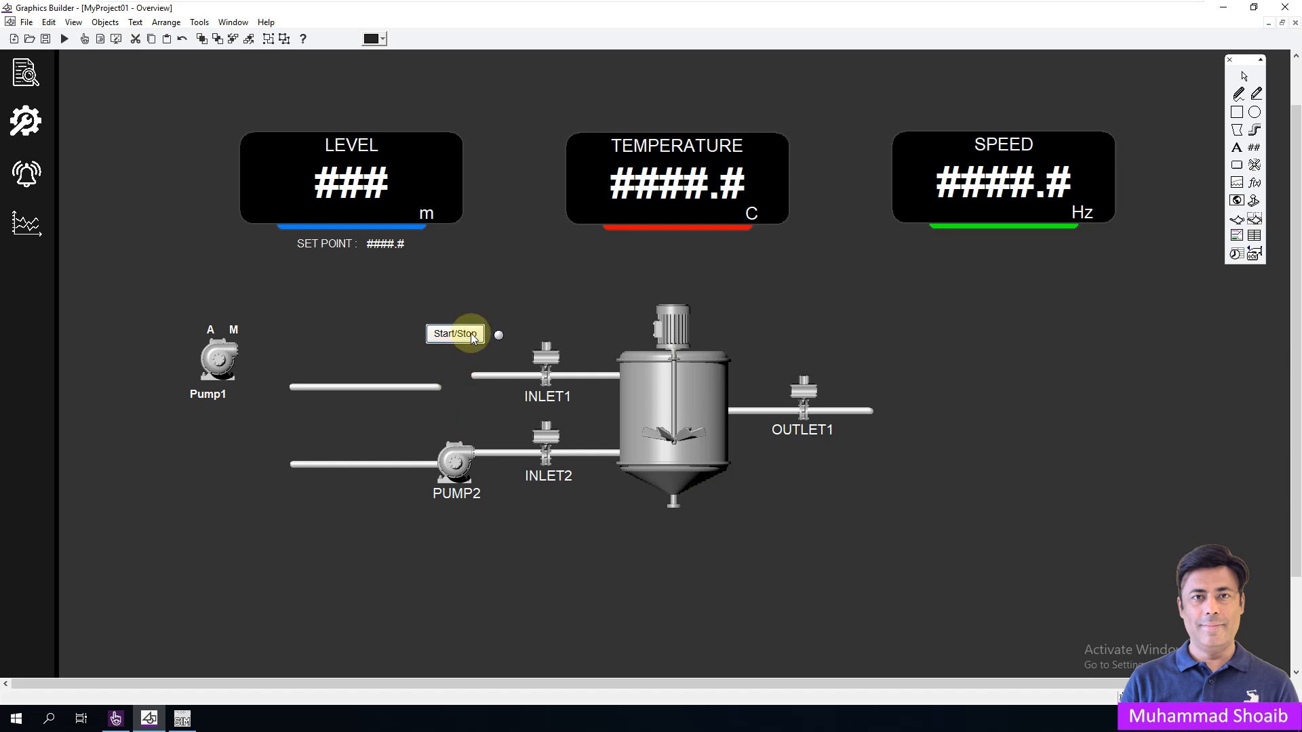
pyautogui.click(470, 332)
pyautogui.press('Delete')
pyautogui.click(496, 331)
pyautogui.press('Delete')
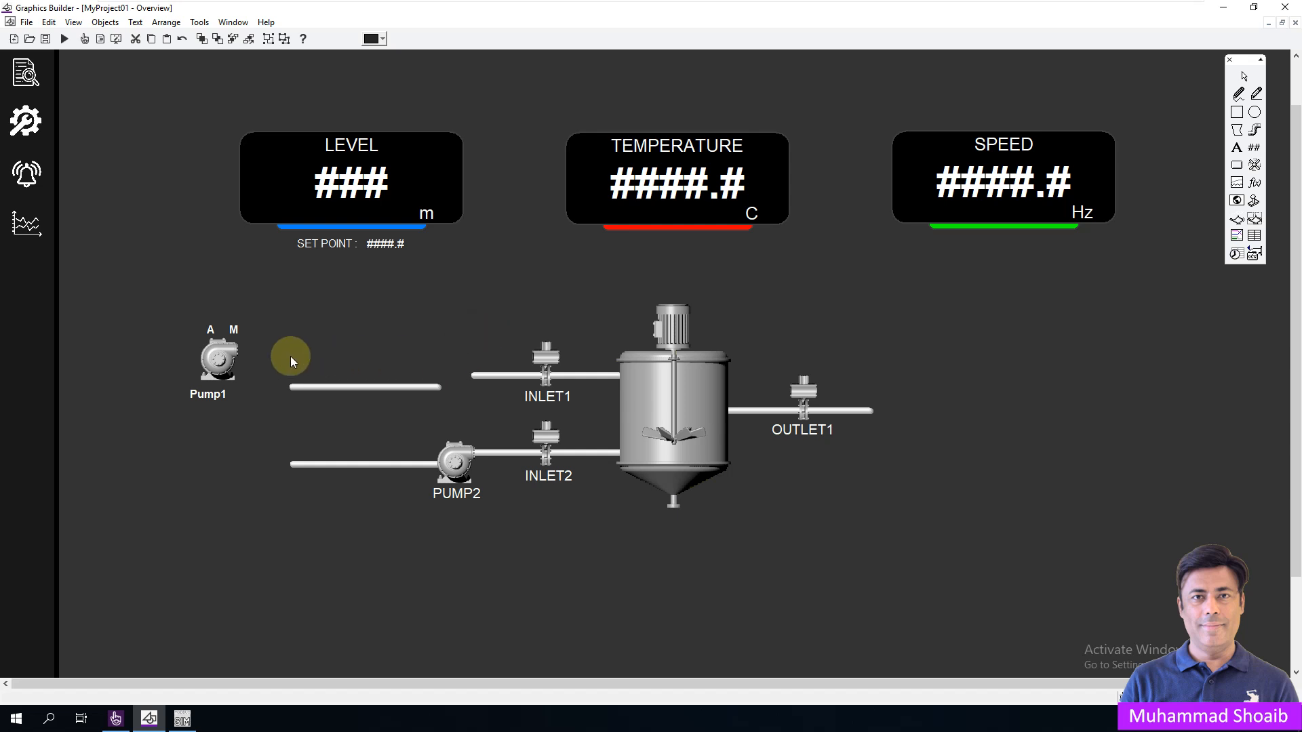
# Step: Move the Pump1 genie into the gap of the upper inlet pipe and nudge it slightly down to line up
pyautogui.click(218, 348)
pyautogui.moveTo(213, 351); pyautogui.dragTo(455, 388)
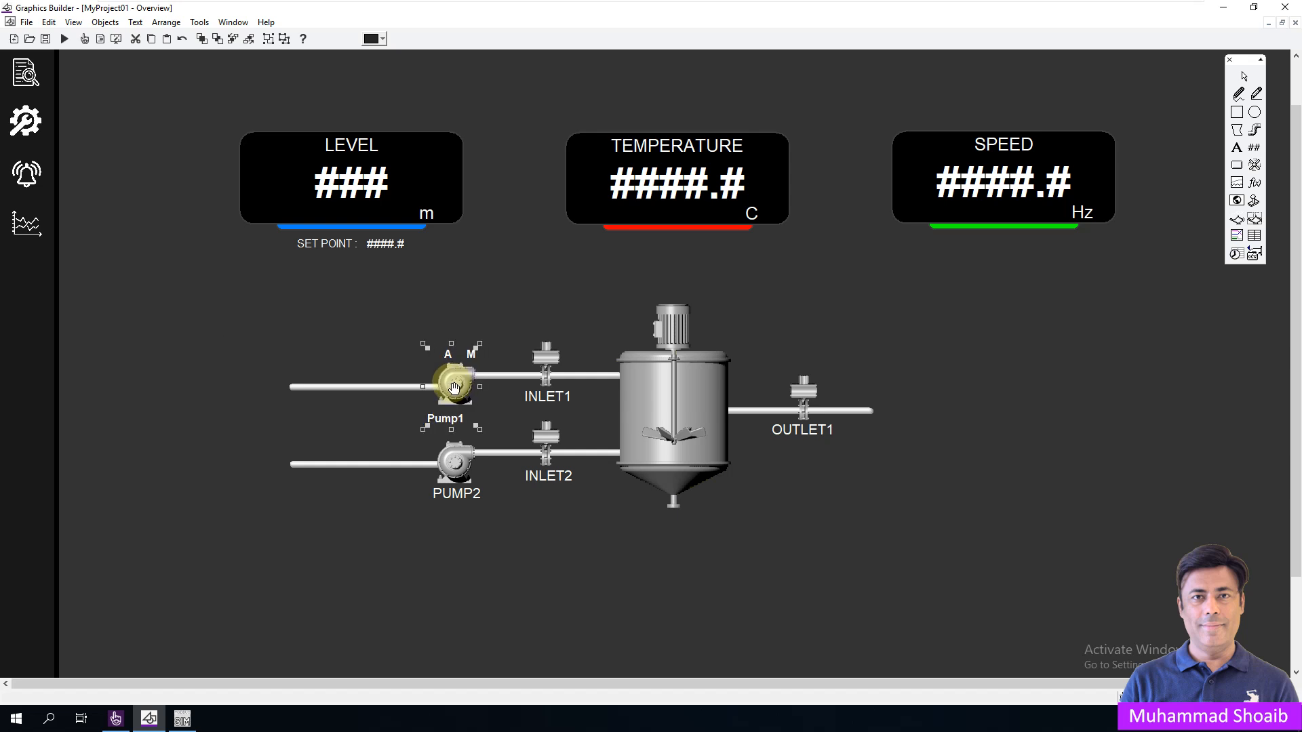
pyautogui.press('Down')
pyautogui.press('Down')
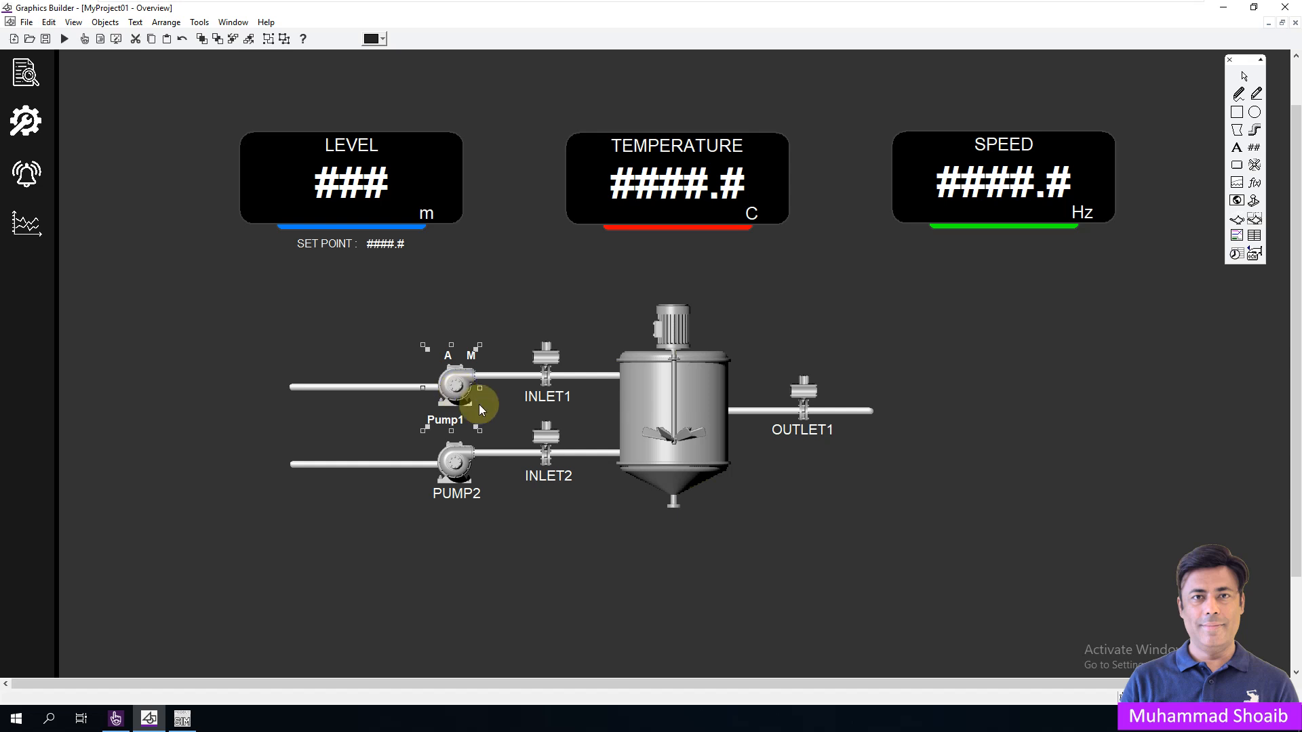
# Step: Set the placed genie's PName to PUMP1 and save the Overview page
pyautogui.doubleClick(457, 386)
pyautogui.moveTo(473, 381); pyautogui.dragTo(594, 245)
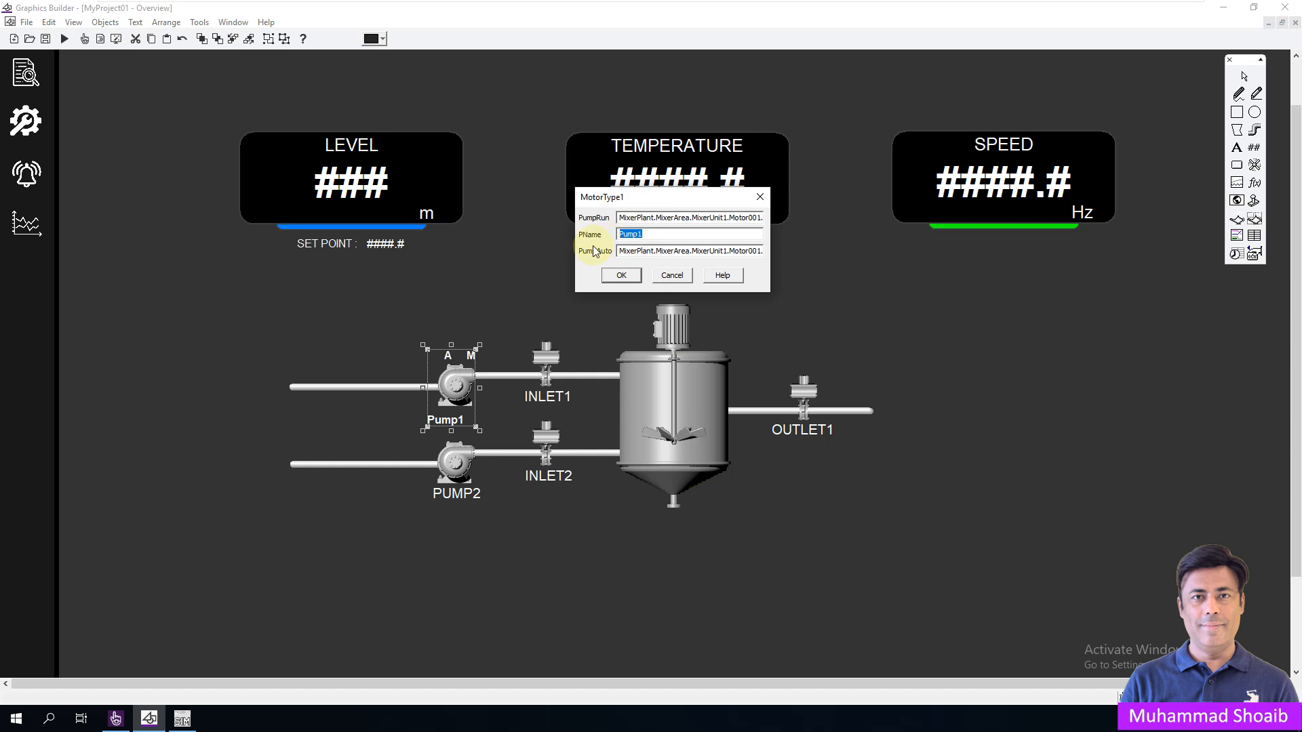
pyautogui.write('PUMP1')
pyautogui.click(622, 275)
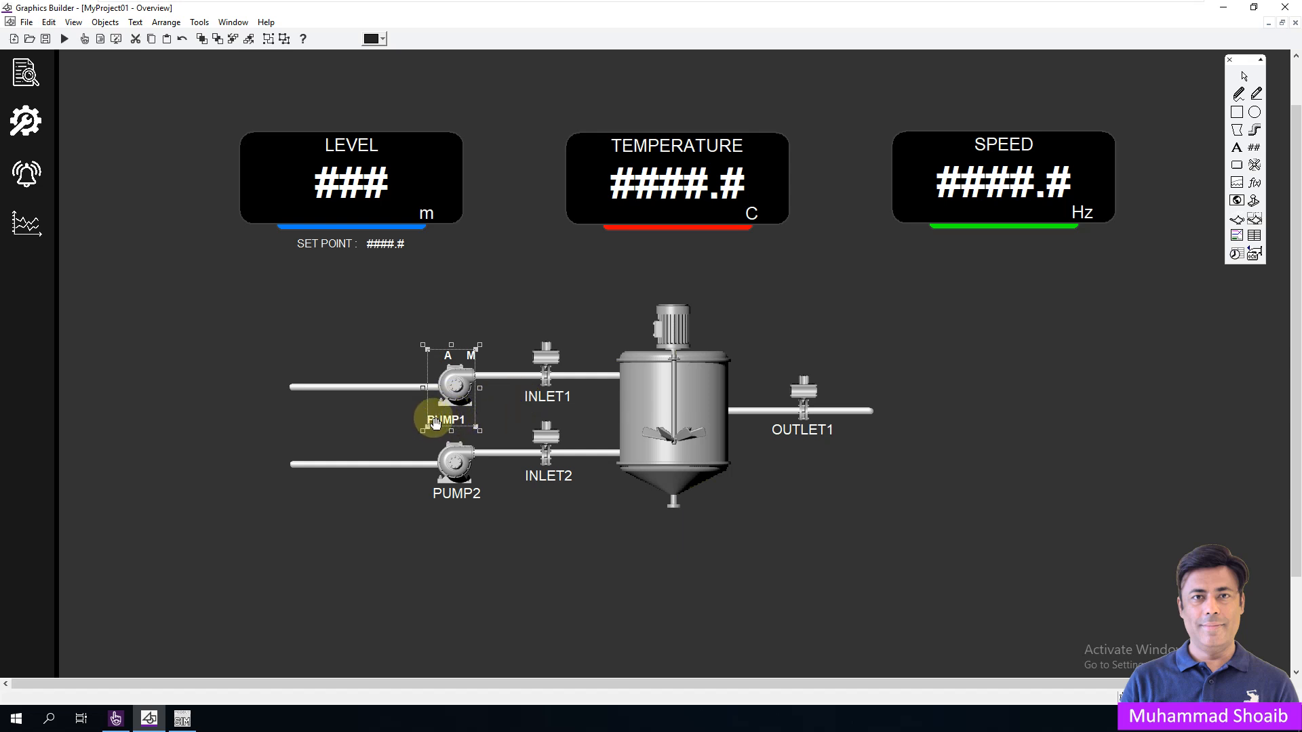
pyautogui.click(45, 40)
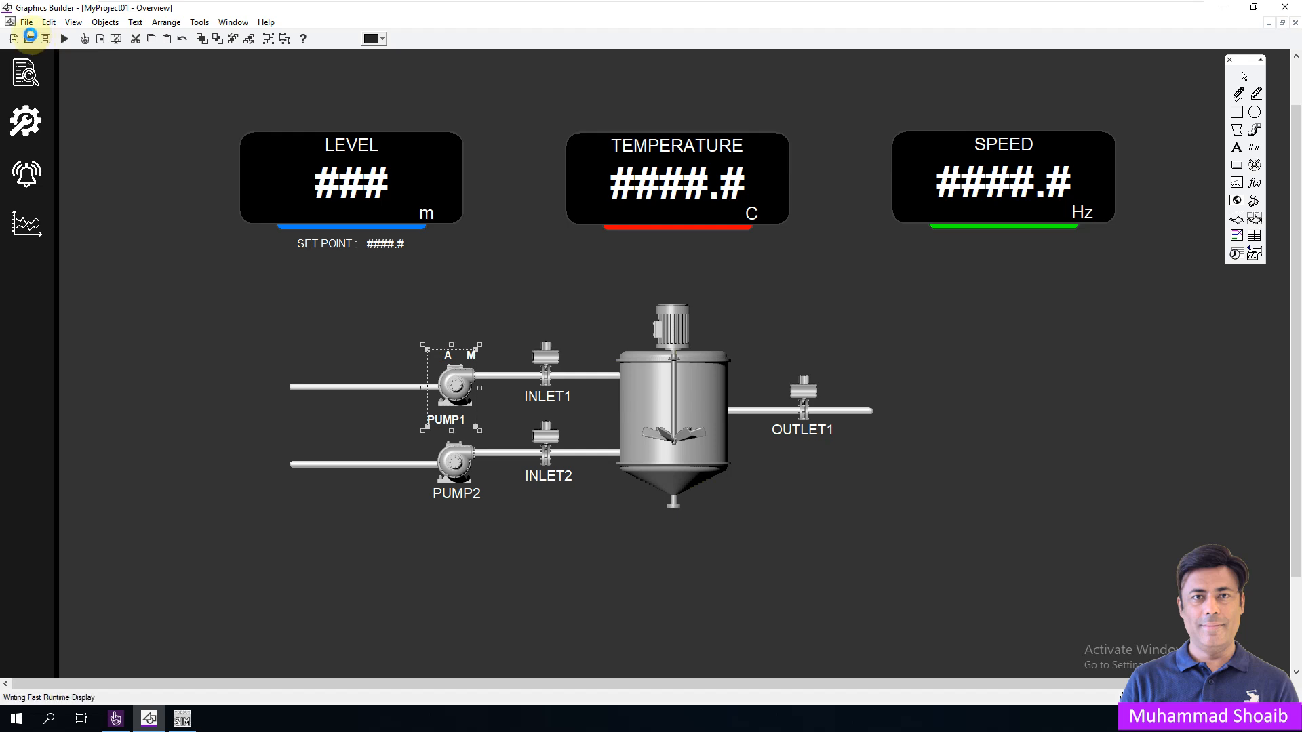
# Step: Open the MotorType1 genie from the csguru library for editing
pyautogui.click(33, 42)
pyautogui.click(327, 102)
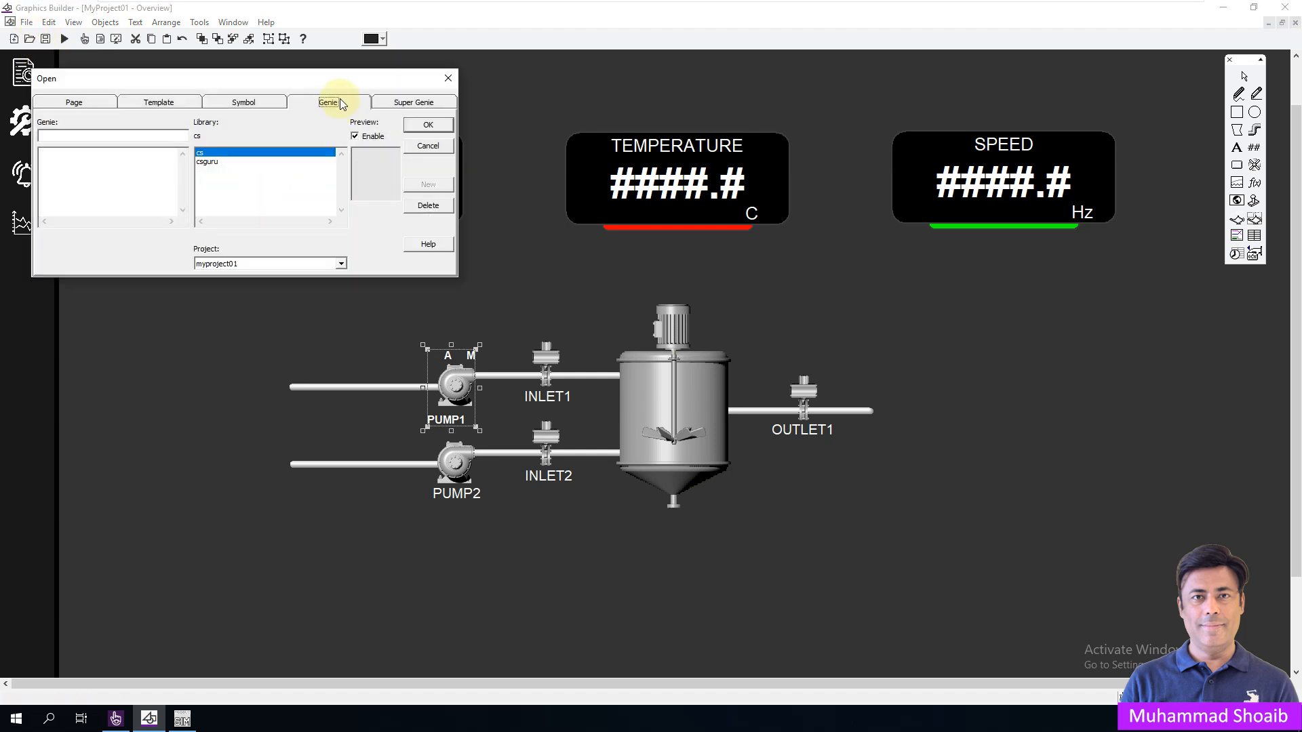
pyautogui.click(207, 161)
pyautogui.click(71, 154)
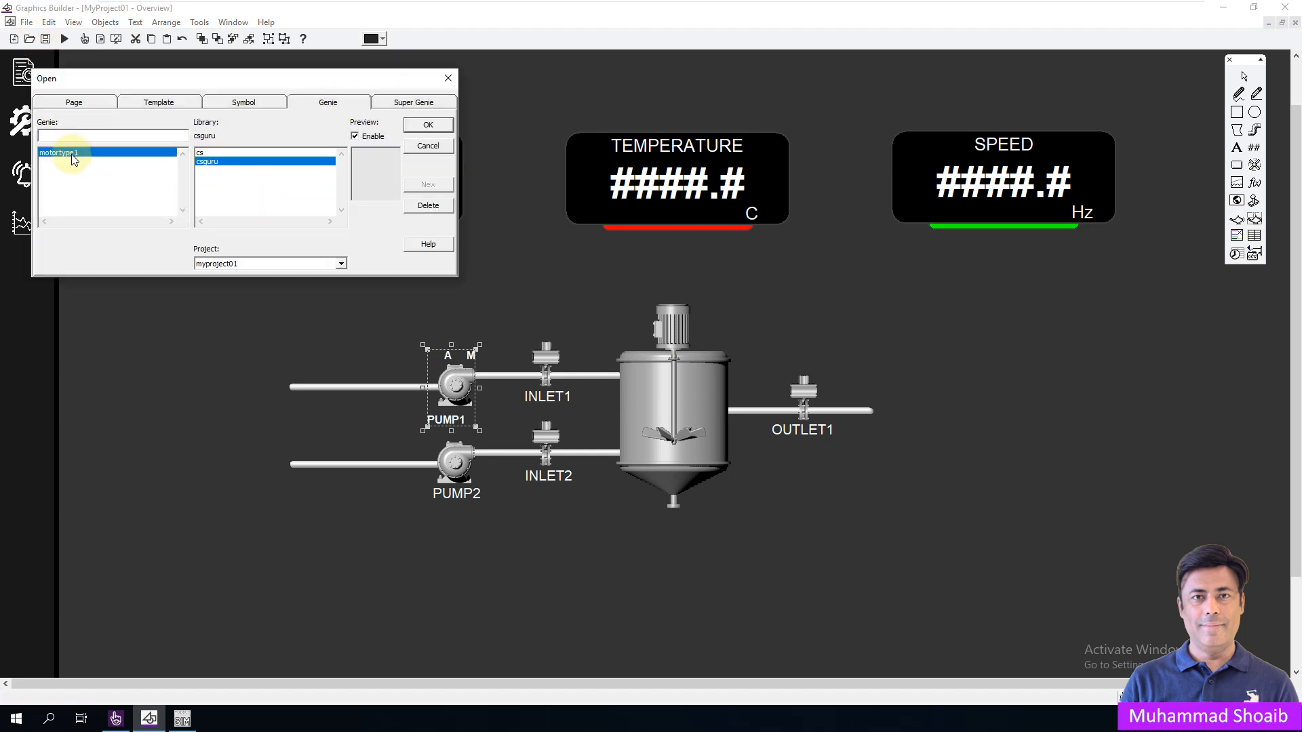
pyautogui.click(428, 124)
# Step: Set the alignment of the genie's %PName% text to Centre, and close the genie with the change saved
pyautogui.doubleClick(555, 255)
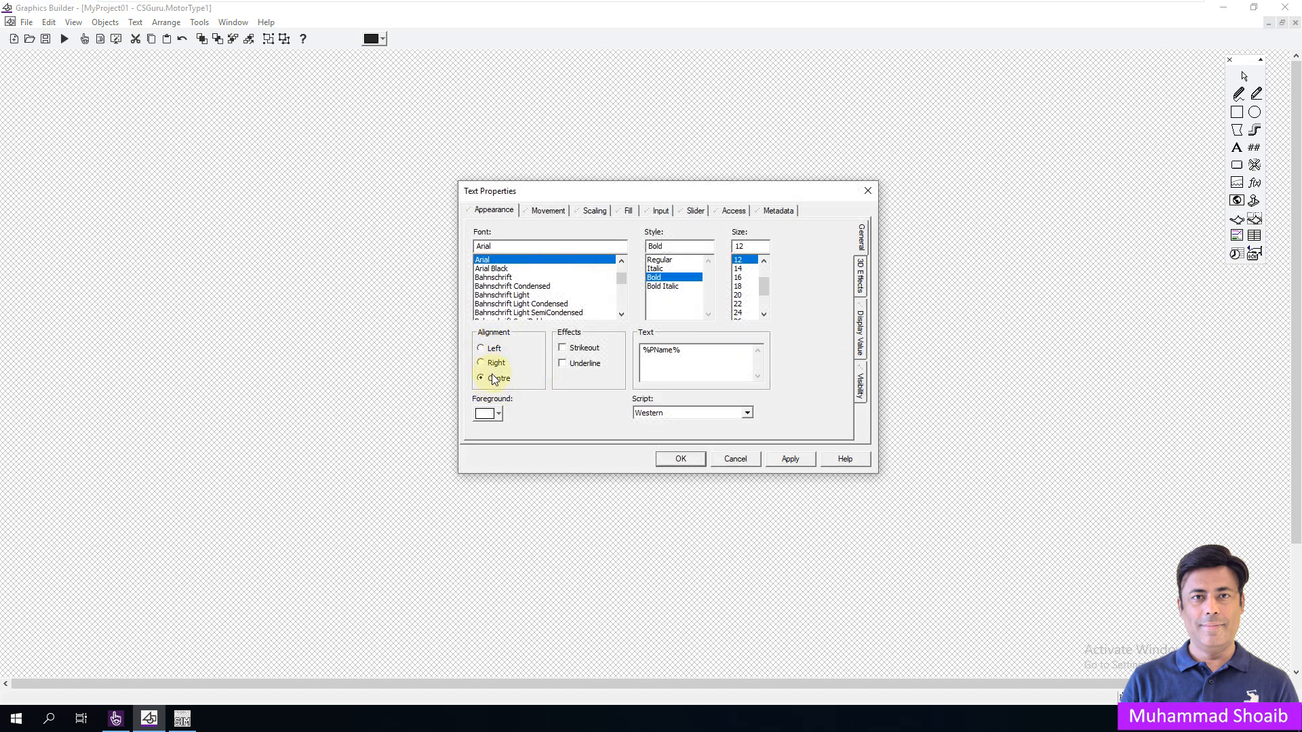
pyautogui.click(791, 461)
pyautogui.click(699, 461)
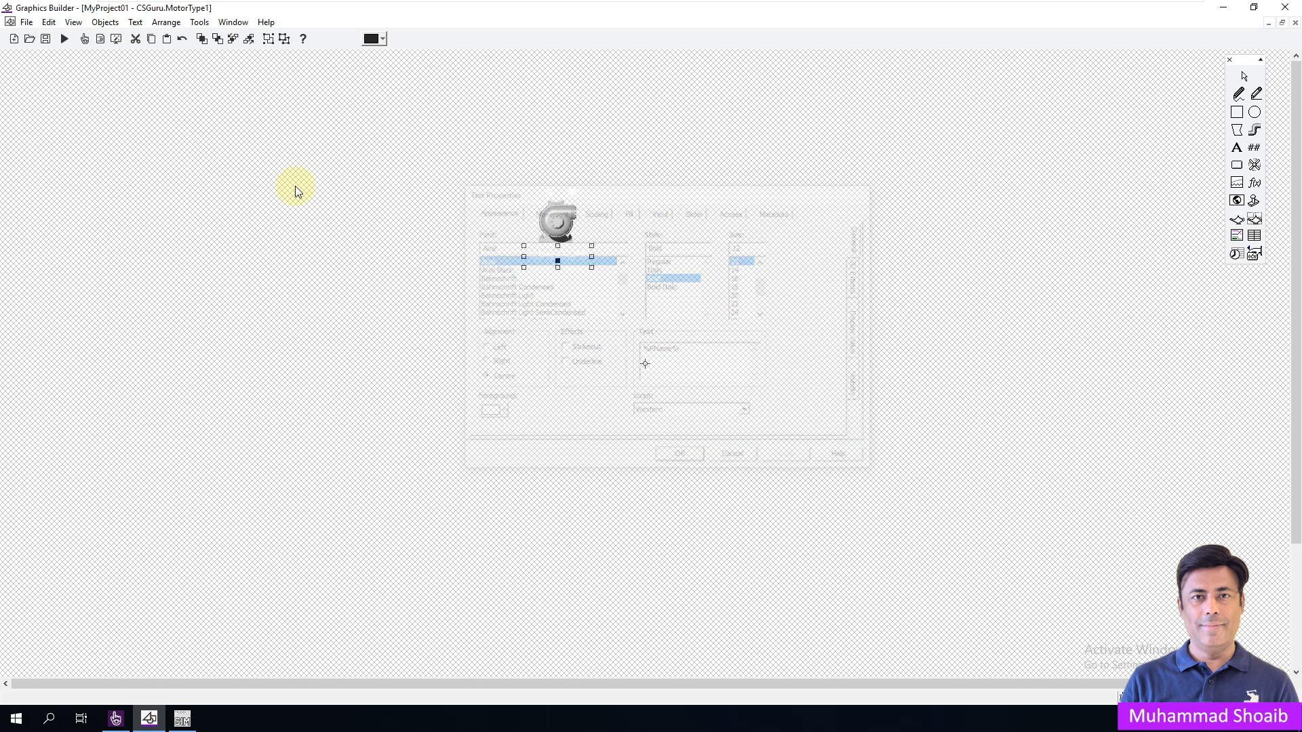
pyautogui.click(27, 22)
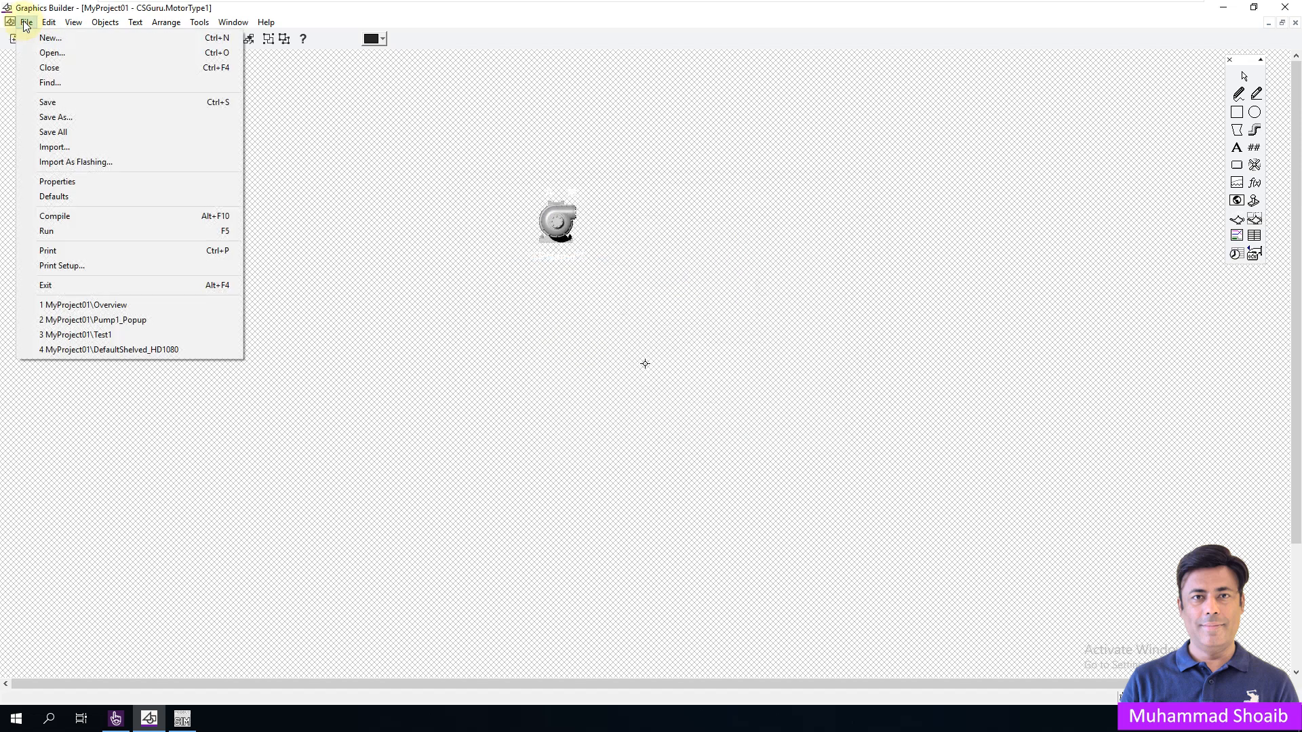
pyautogui.click(54, 68)
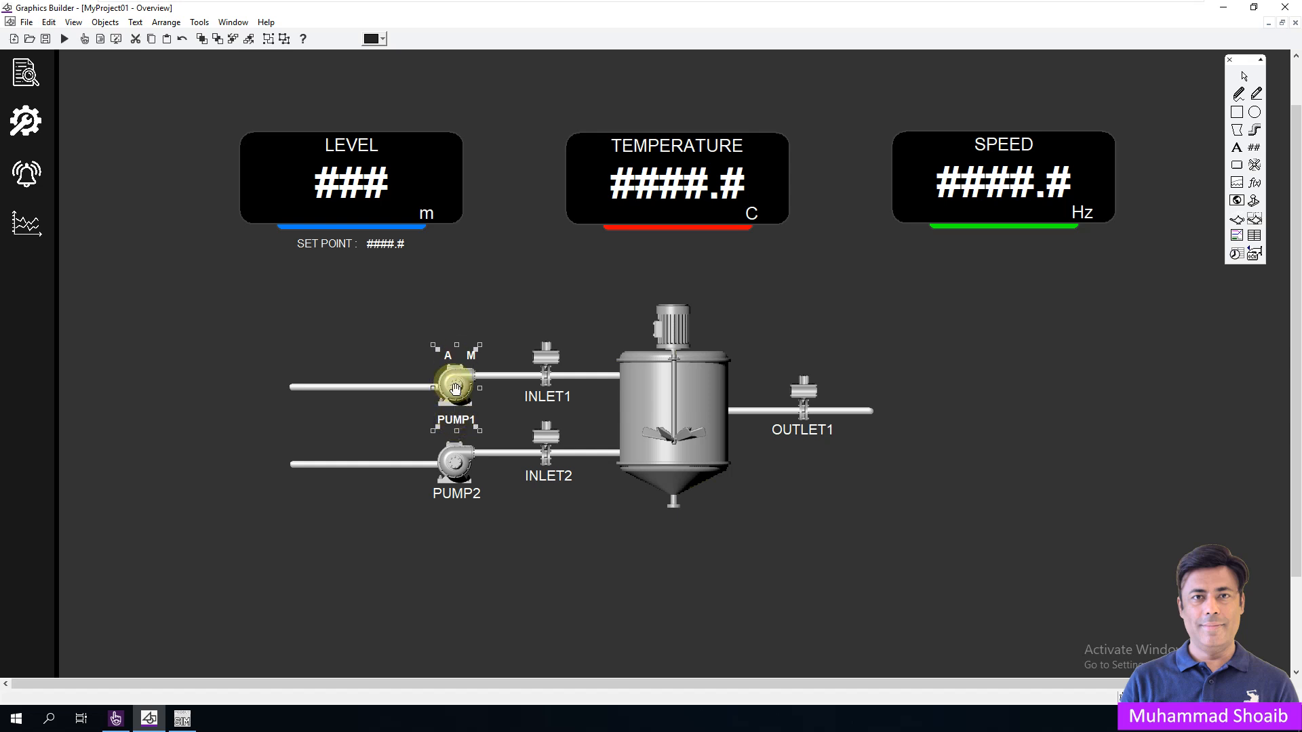
# Step: Open the parameters of the PUMP1 genie on the Overview page for review
pyautogui.click(547, 363)
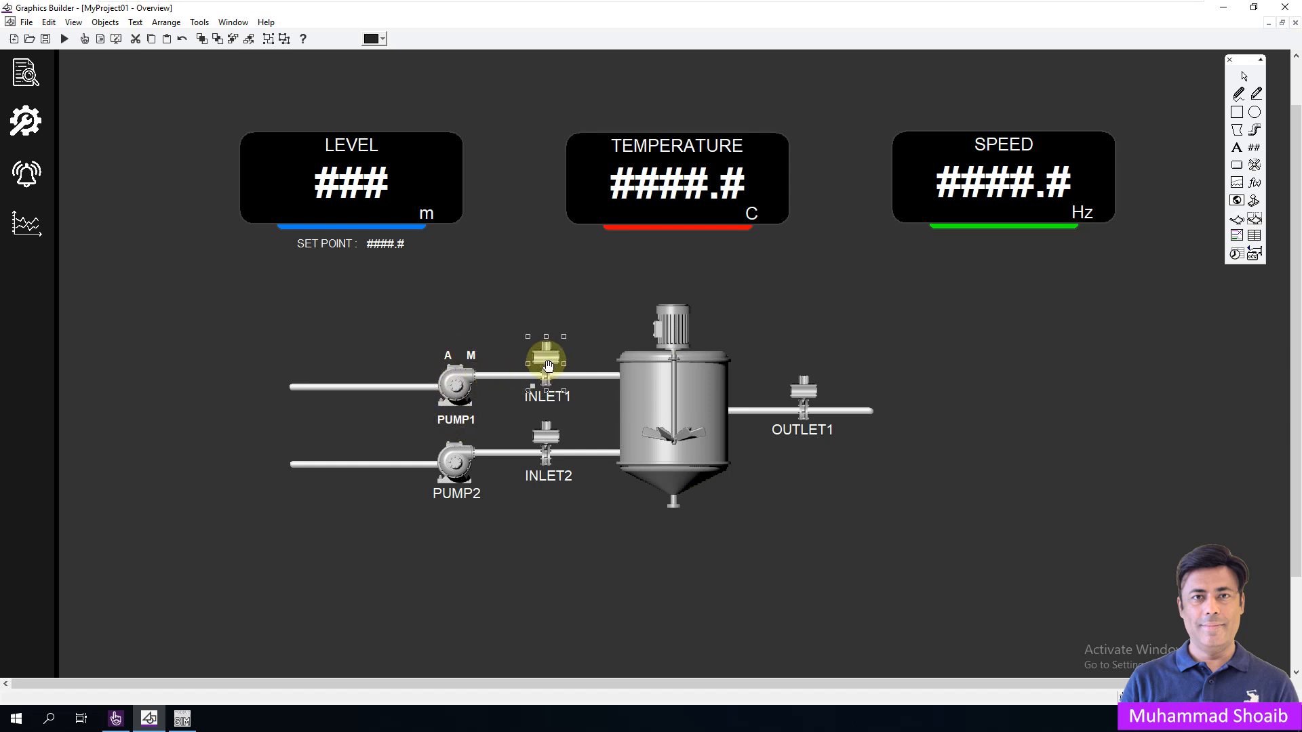
pyautogui.click(457, 385)
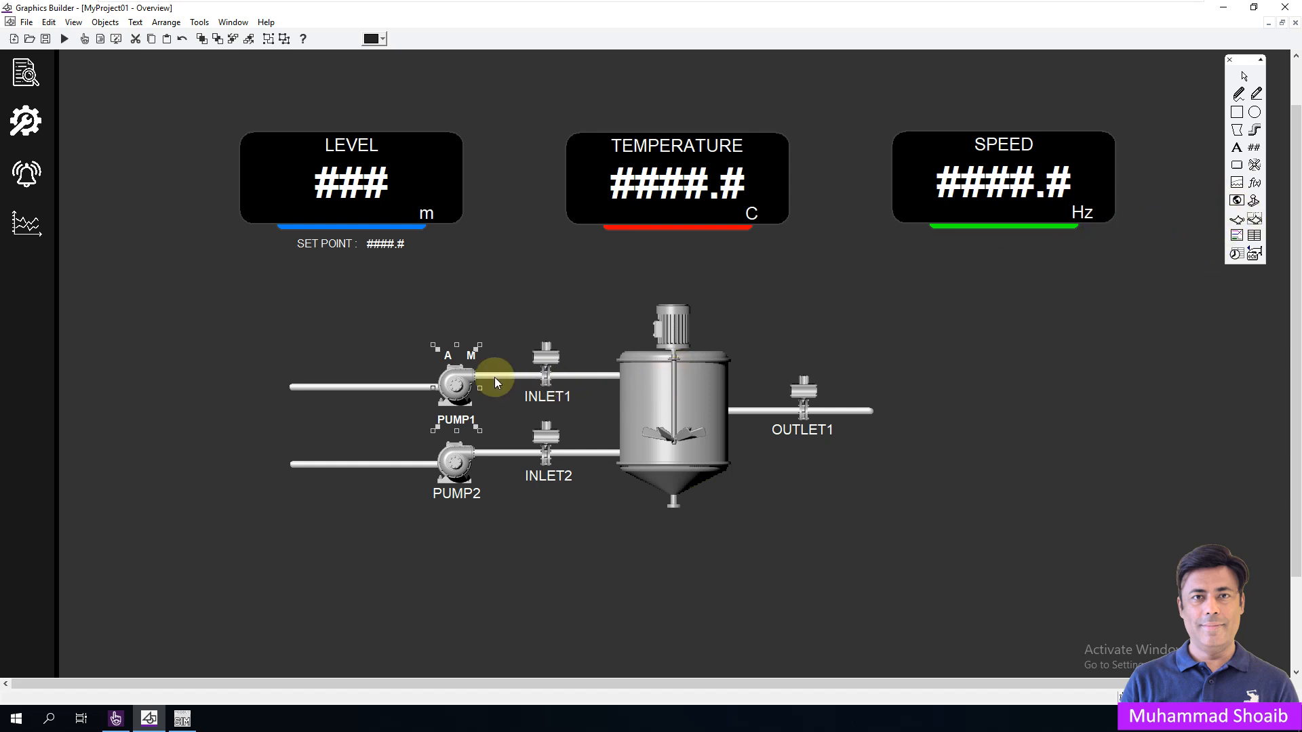
pyautogui.doubleClick(453, 390)
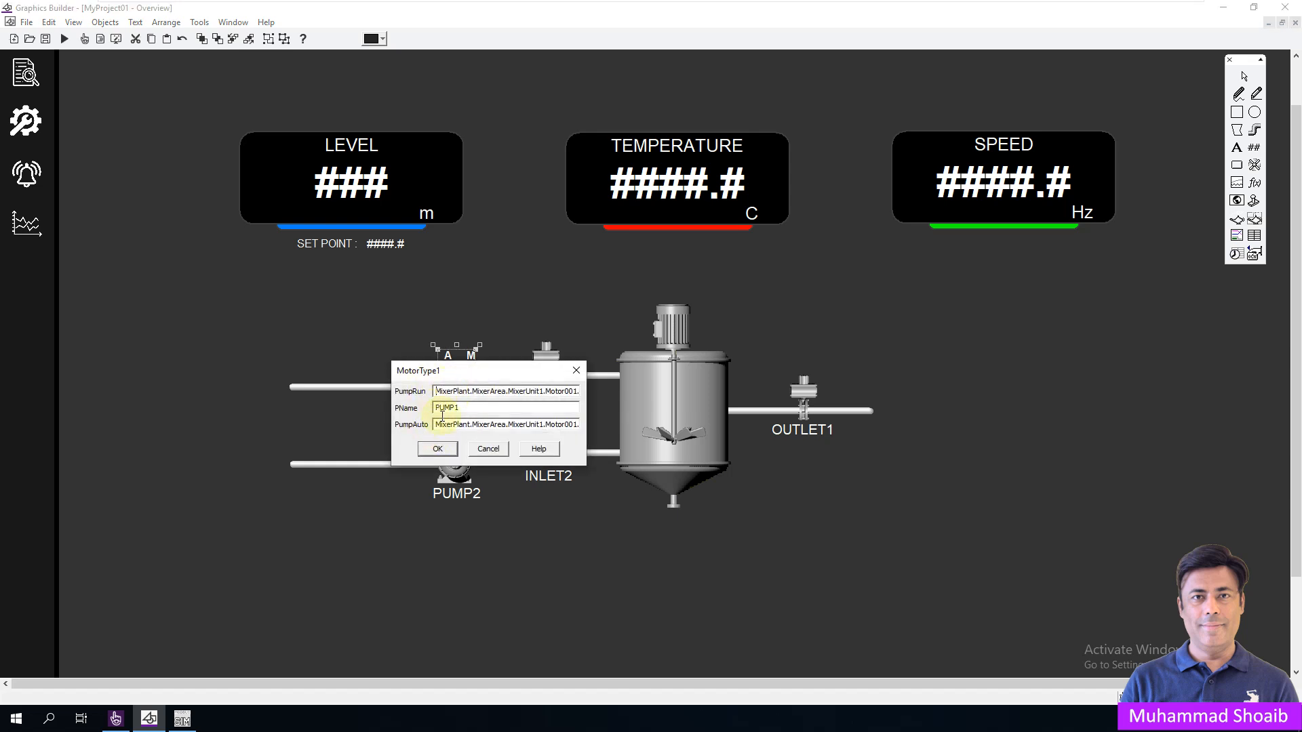
# Step: Accept the PUMP1 genie's parameters, close the Overview page, and minimize the graphics editor
pyautogui.click(439, 449)
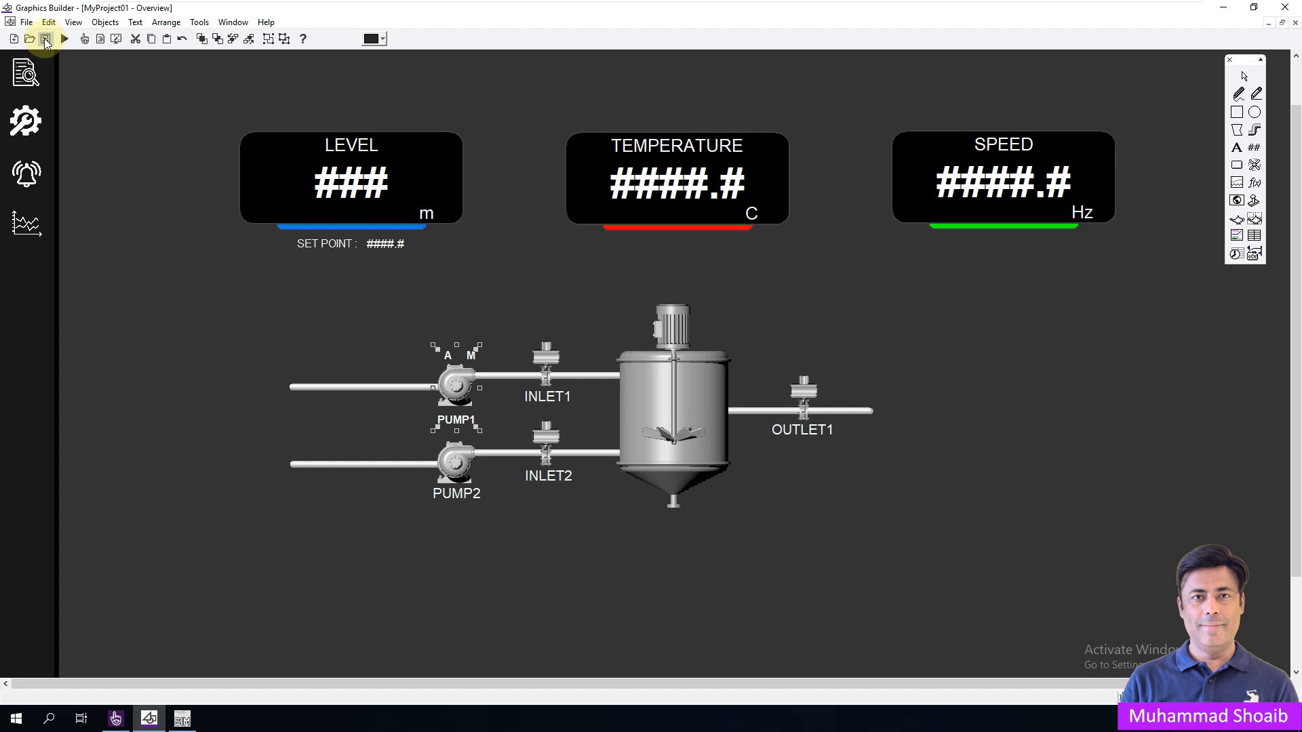
pyautogui.click(27, 23)
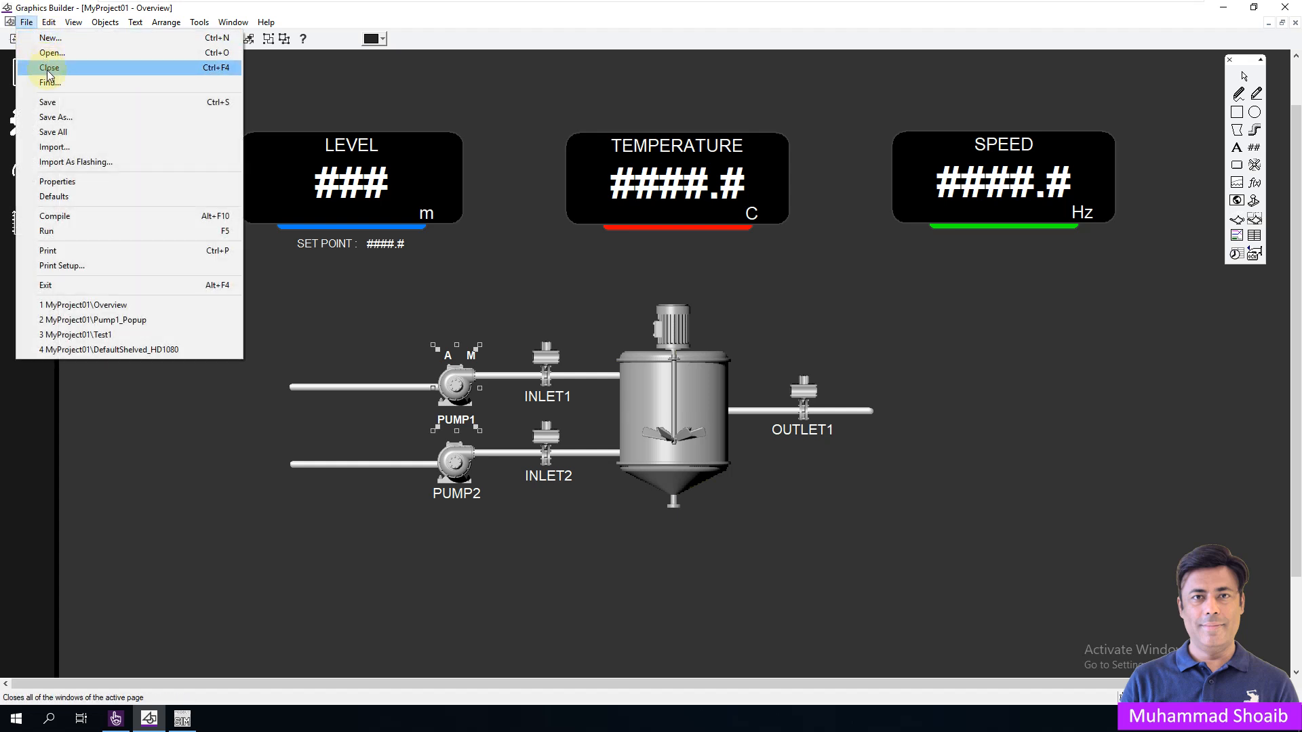
pyautogui.click(48, 71)
pyautogui.click(1222, 10)
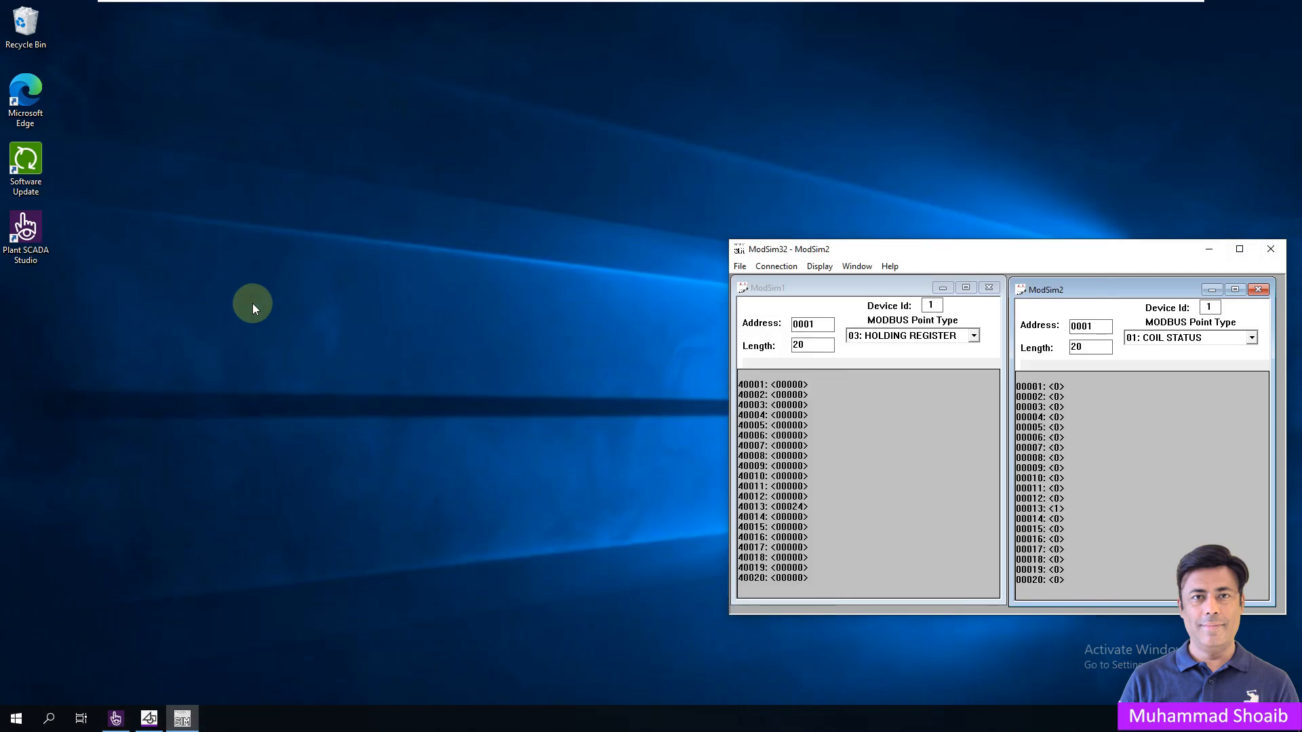
# Step: Switch to Plant SCADA Studio, compile the active project MyProject01, and run it in Demo Mode
pyautogui.click(115, 718)
pyautogui.click(14, 60)
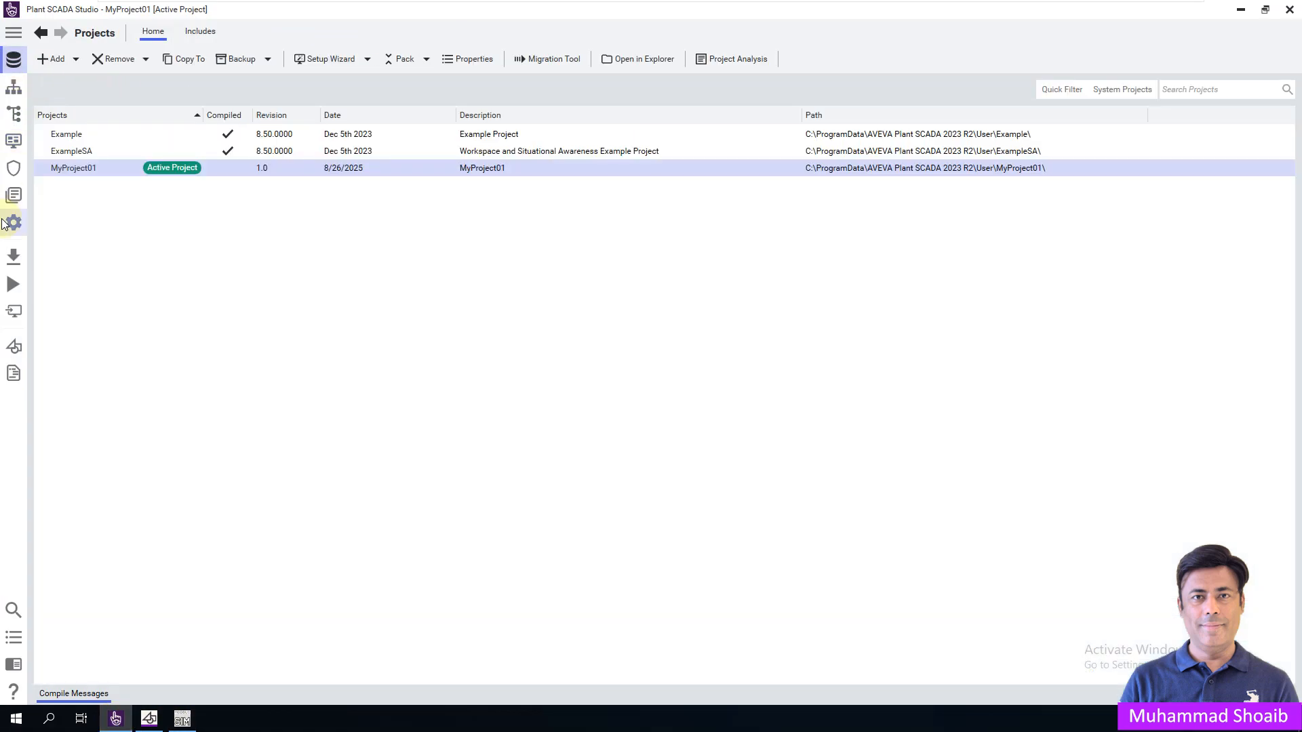
pyautogui.click(15, 258)
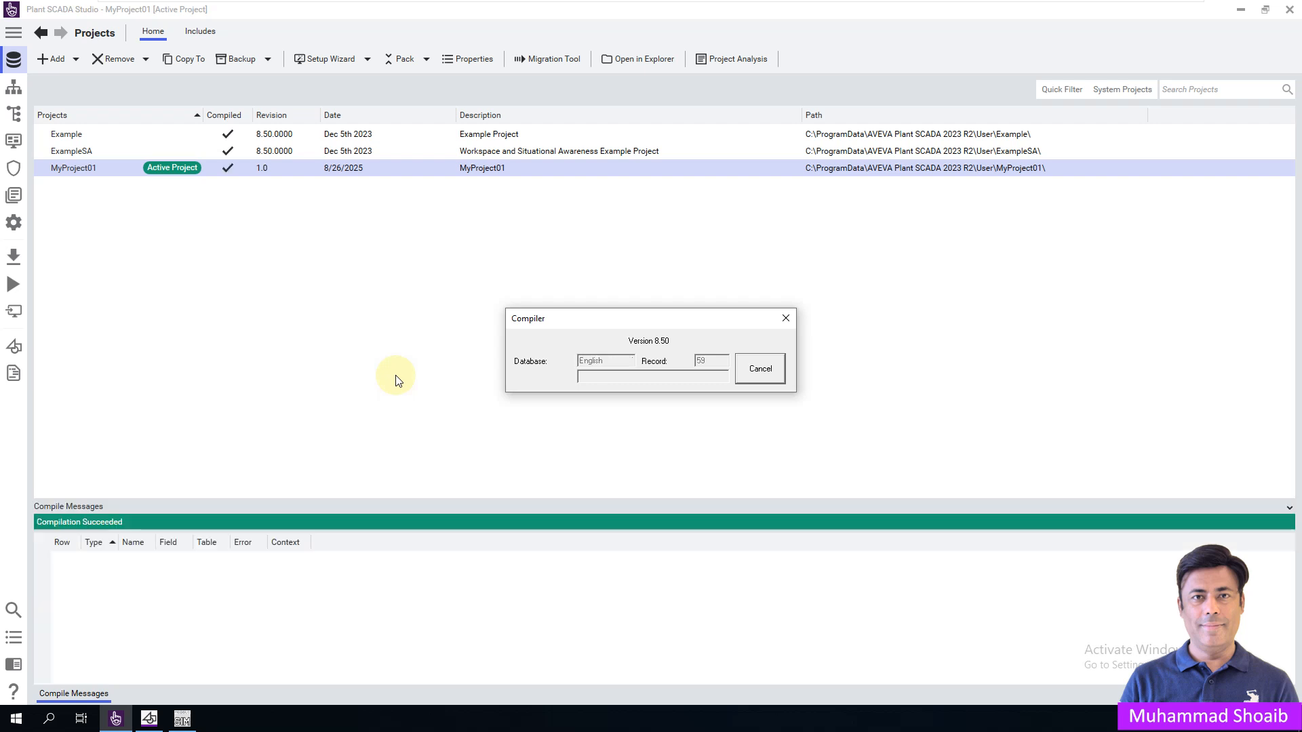
pyautogui.click(14, 286)
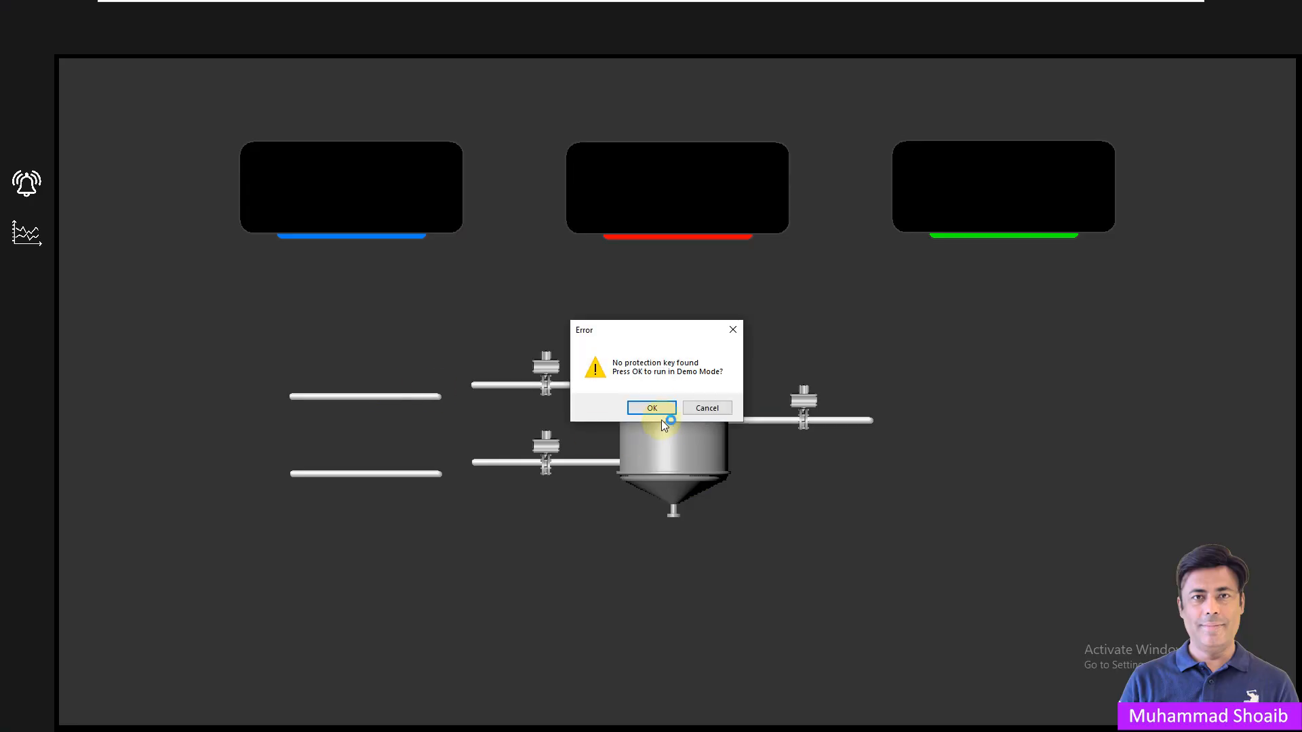
pyautogui.click(662, 407)
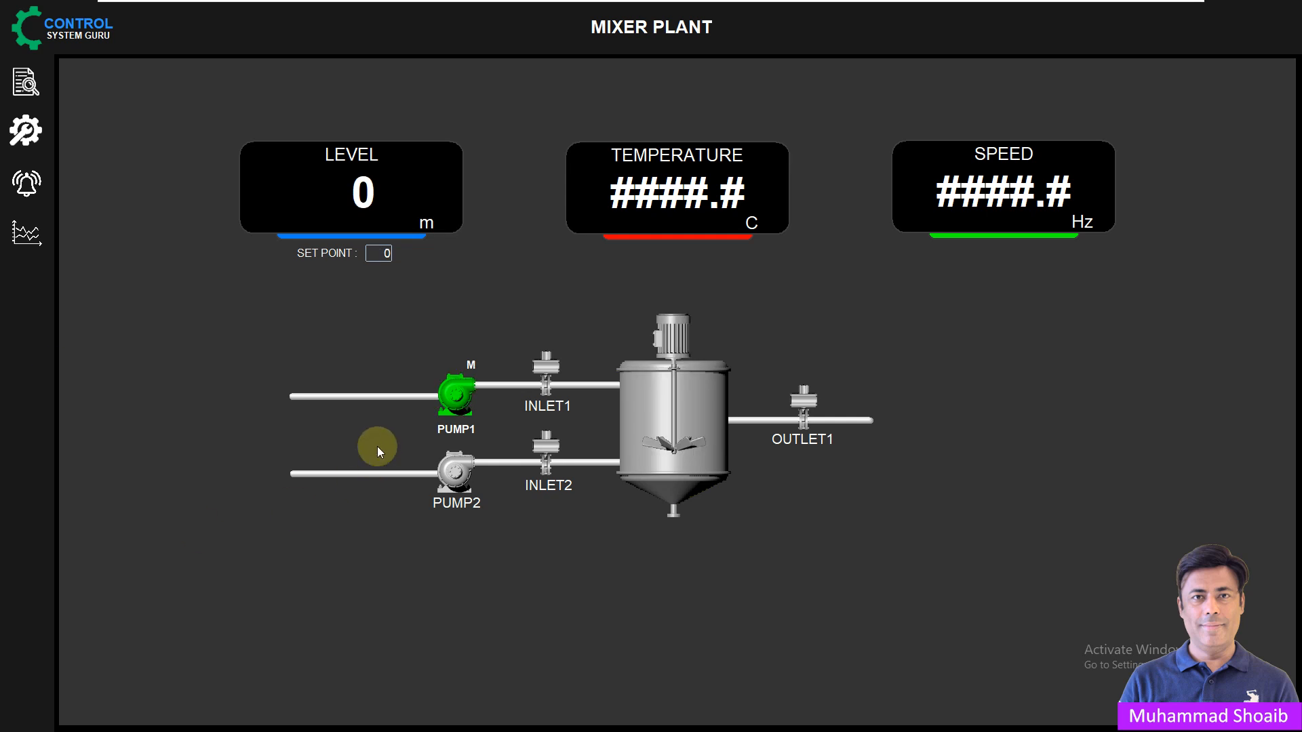
# Step: Show ModSim32 over the running page and write coil 13 Off and back On to test PUMP1's run indication
pyautogui.press('super')
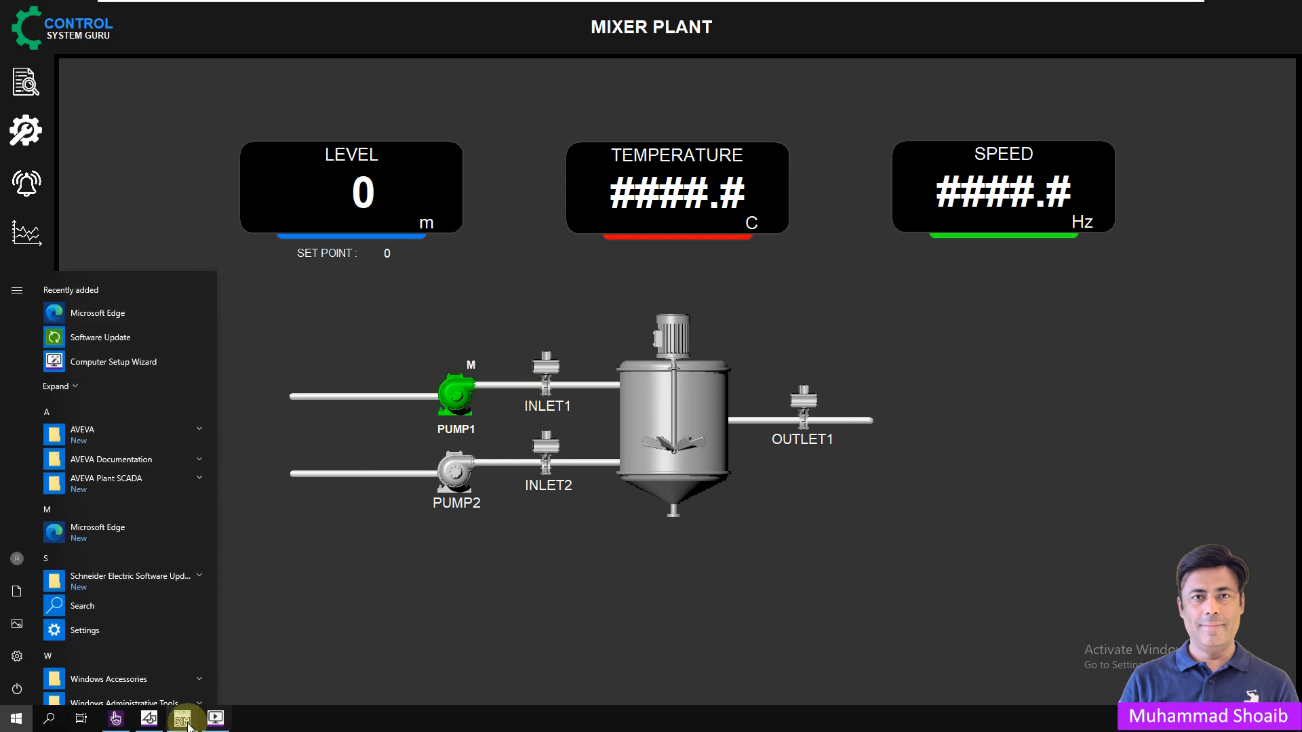
pyautogui.click(188, 724)
pyautogui.moveTo(885, 256); pyautogui.dragTo(924, 254)
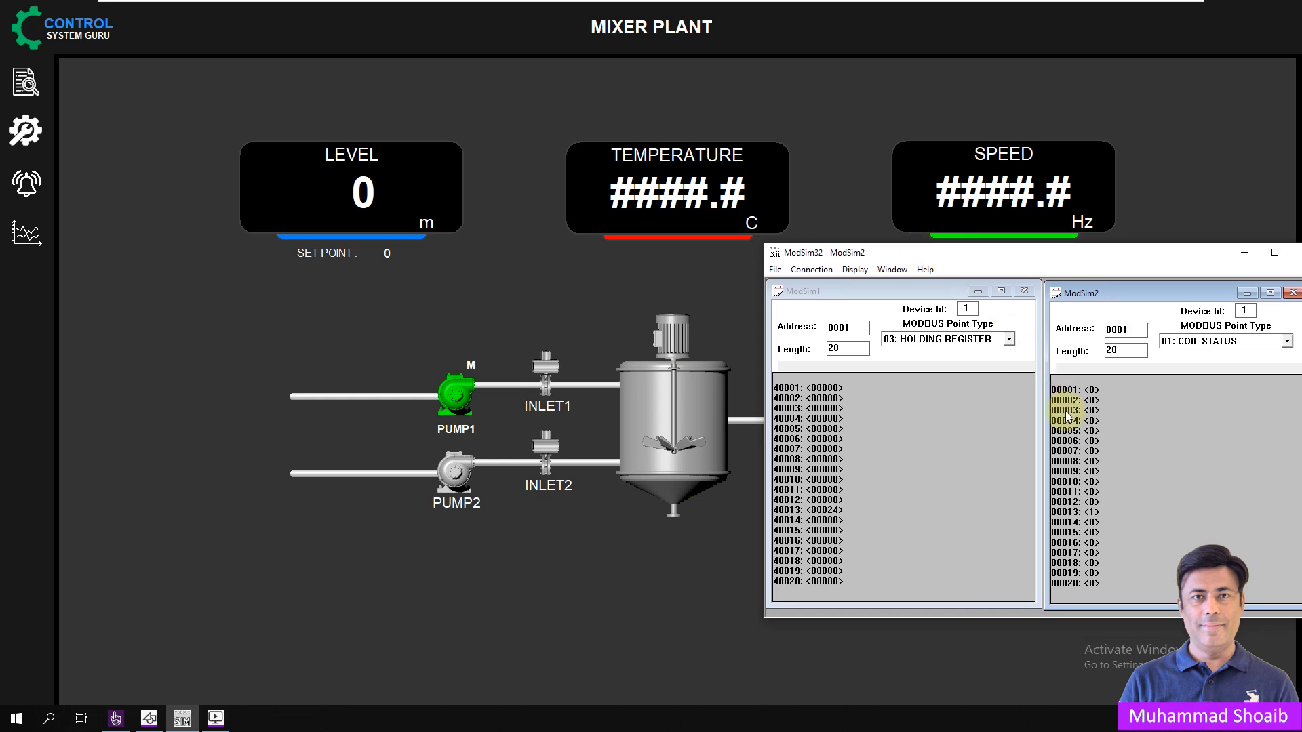
pyautogui.doubleClick(1094, 513)
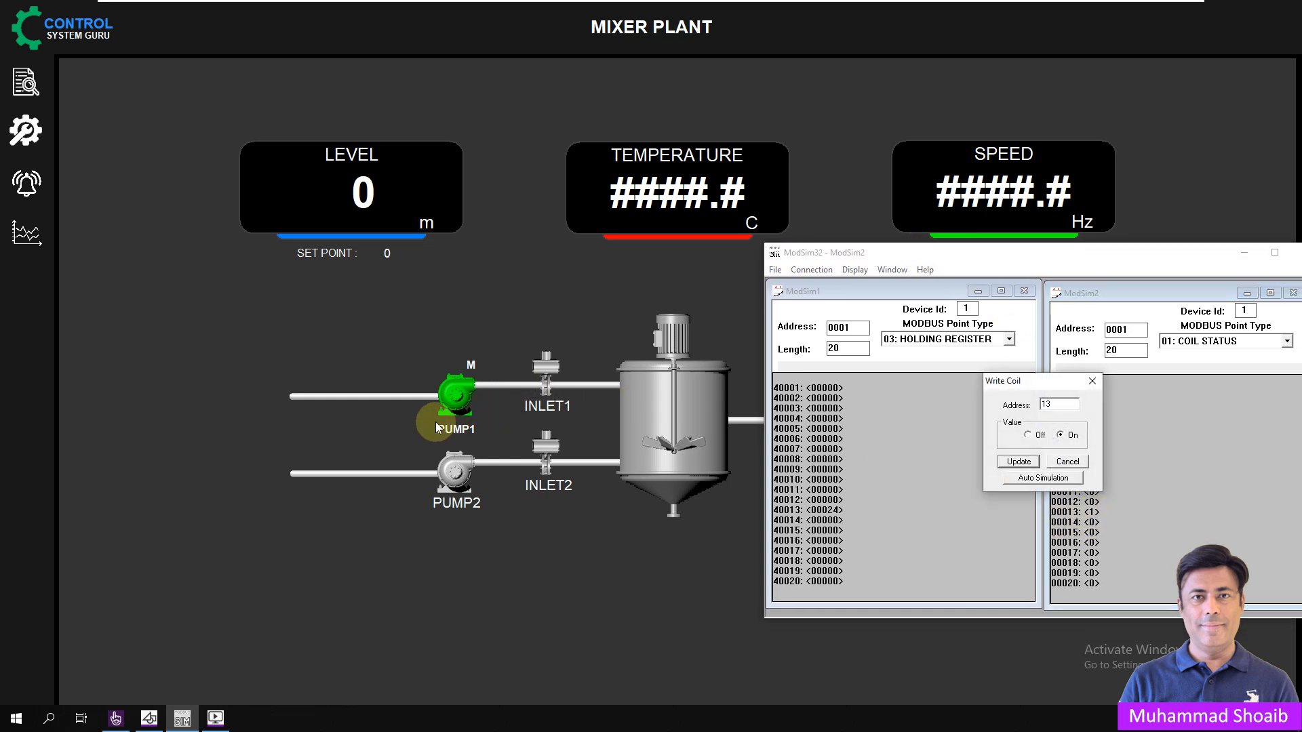
pyautogui.click(1031, 435)
pyautogui.click(1026, 464)
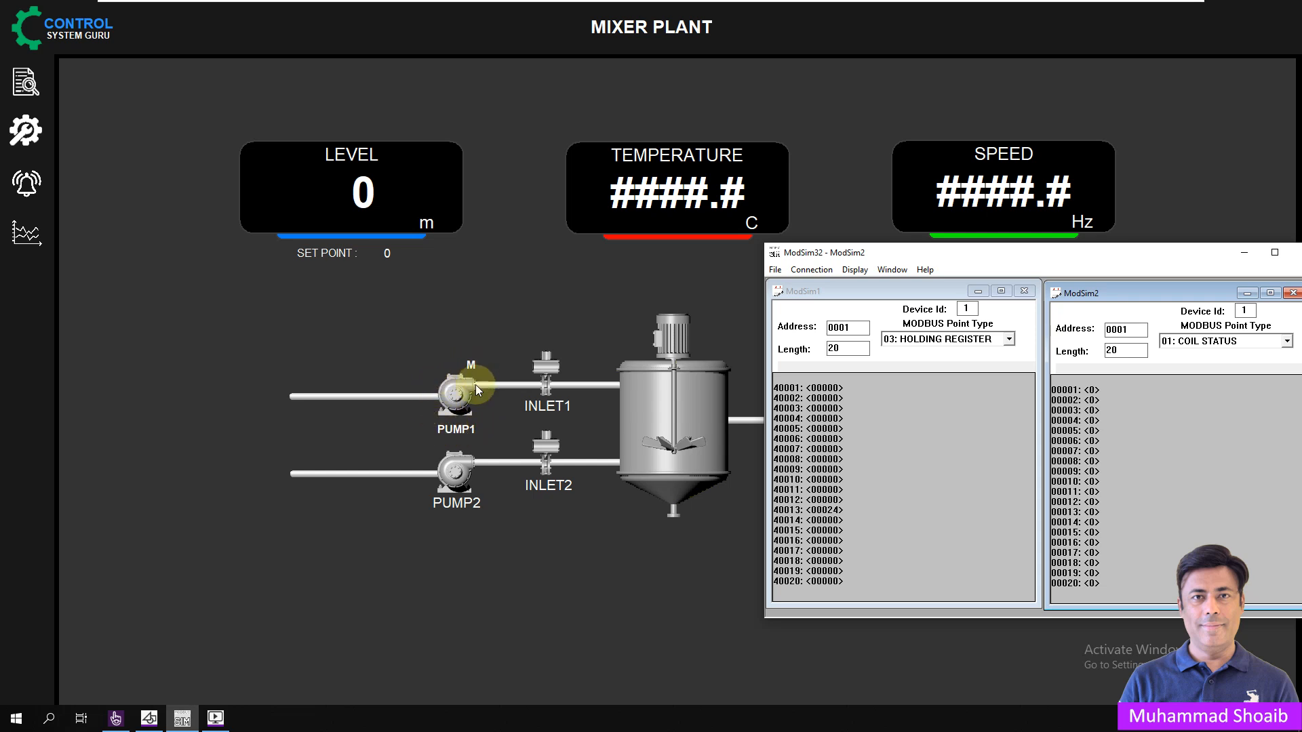
pyautogui.doubleClick(1090, 514)
pyautogui.click(1061, 435)
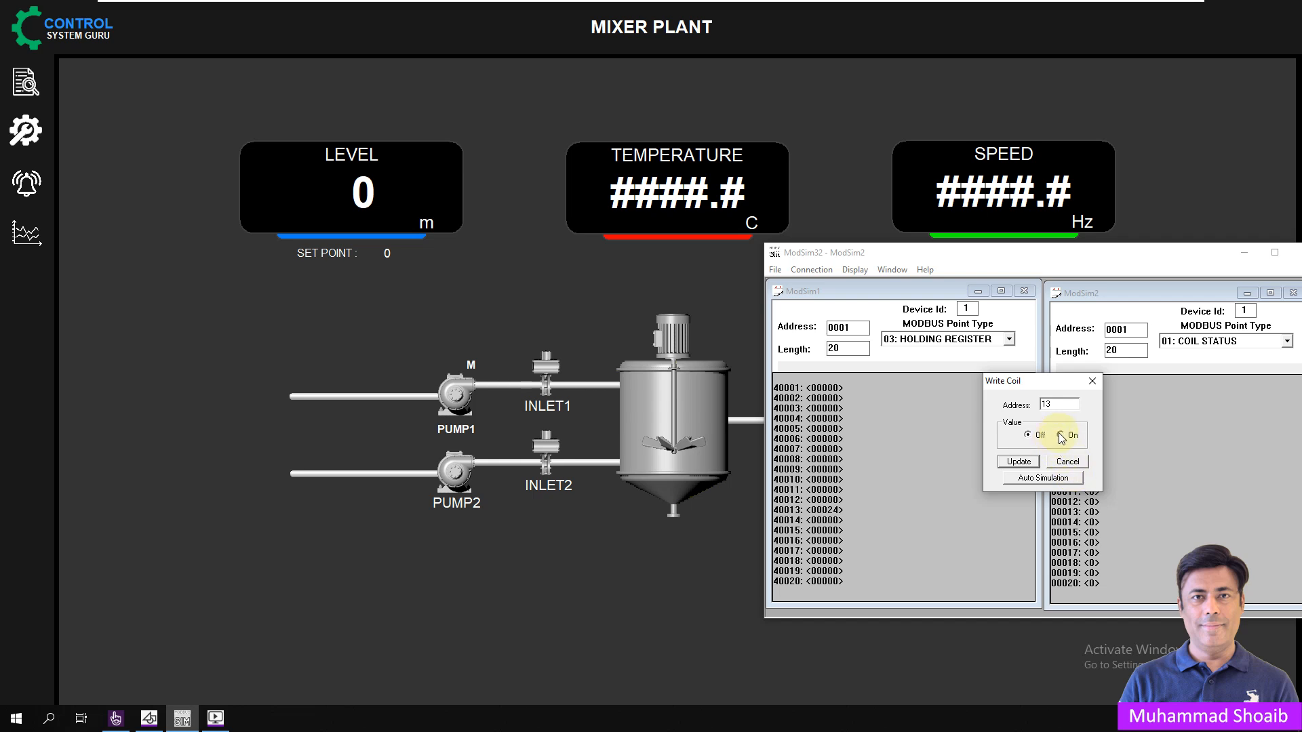
pyautogui.click(1019, 462)
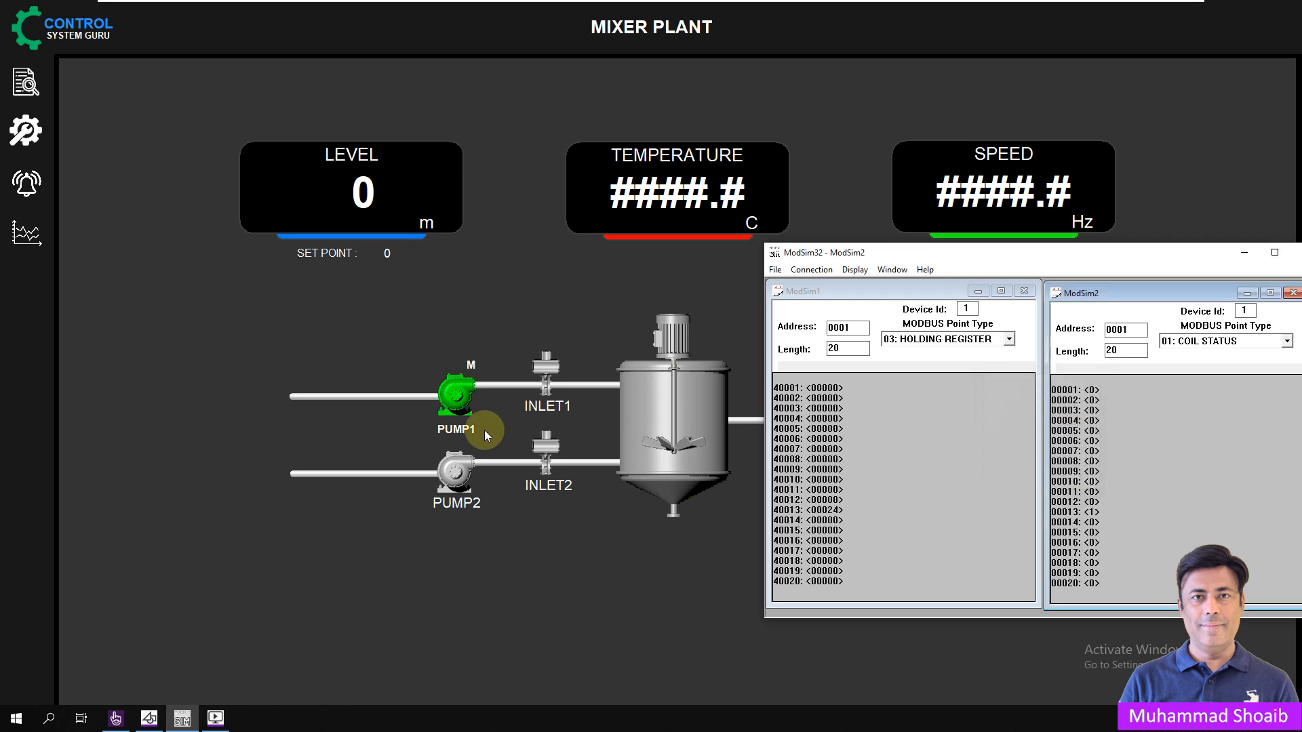
# Step: Write coil 14 On and back Off to test PUMP1's auto/manual indication, and minimize ModSim32
pyautogui.doubleClick(1090, 524)
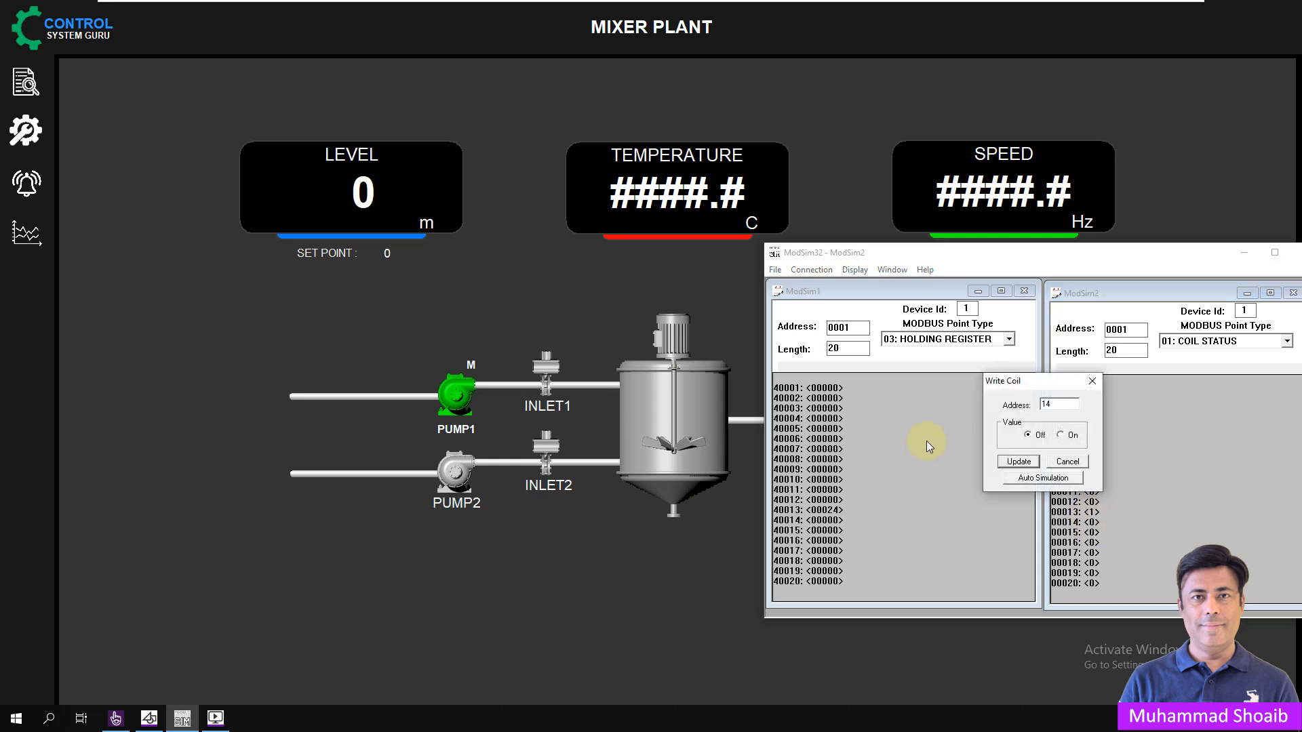
pyautogui.click(1061, 435)
pyautogui.click(1030, 464)
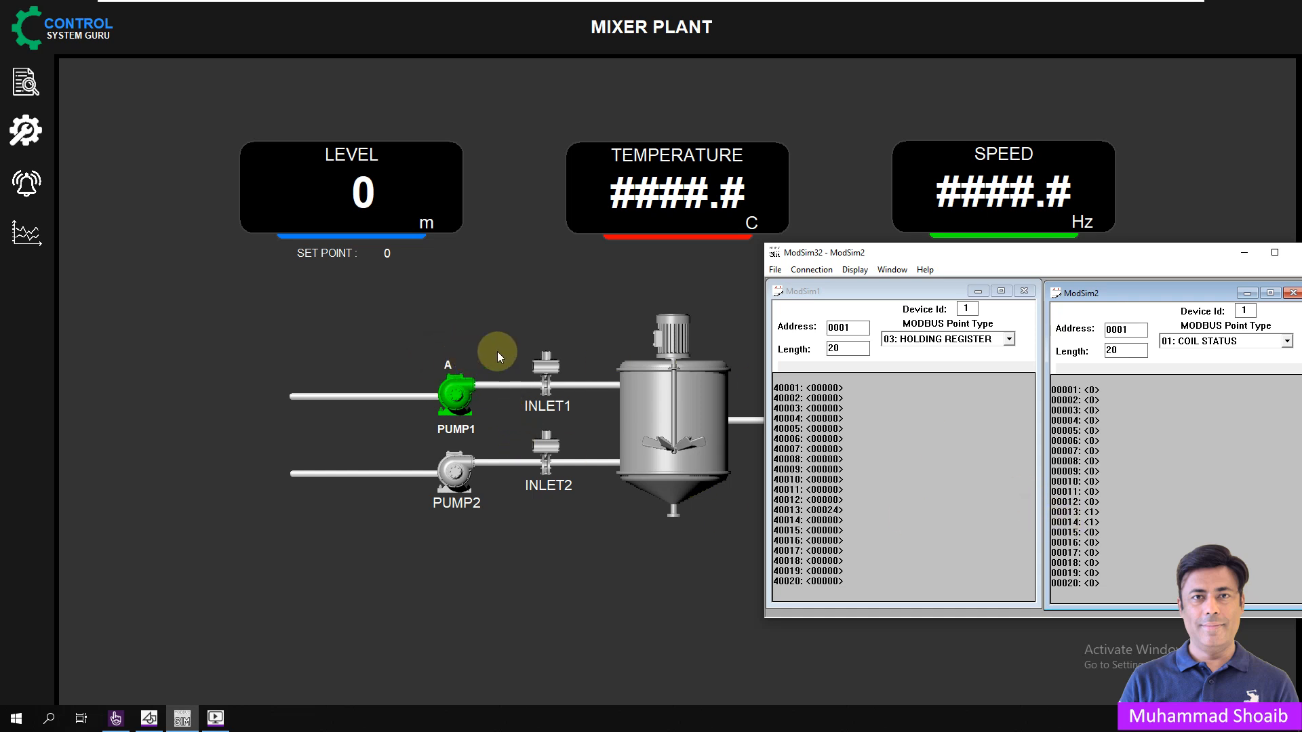
pyautogui.doubleClick(1091, 524)
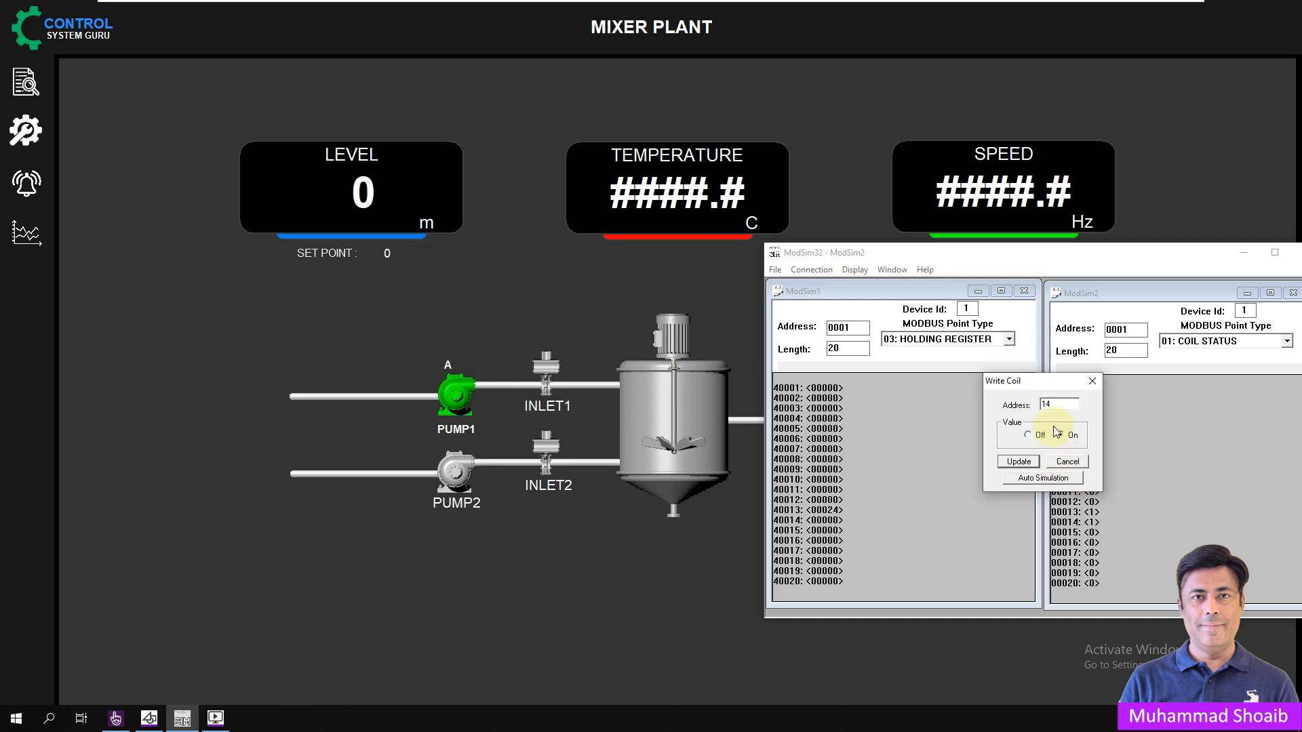
pyautogui.click(1041, 435)
pyautogui.click(1018, 461)
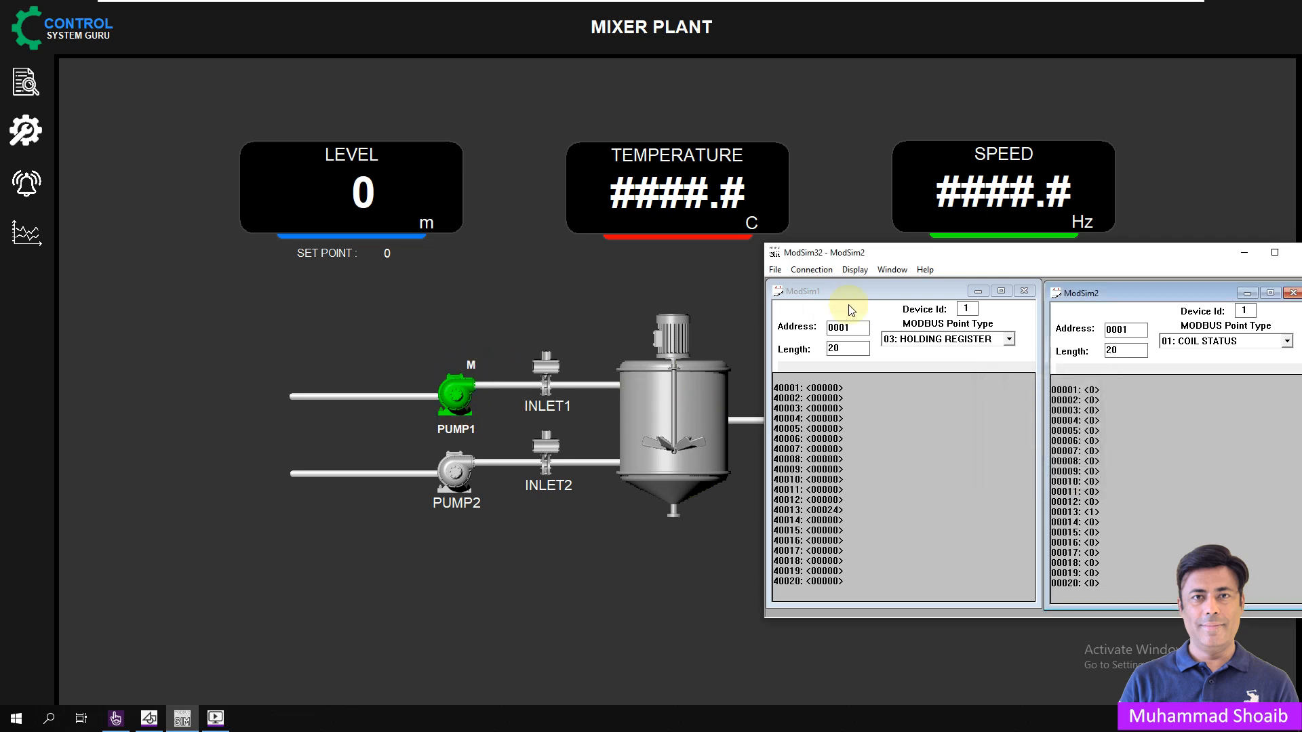
pyautogui.click(1245, 253)
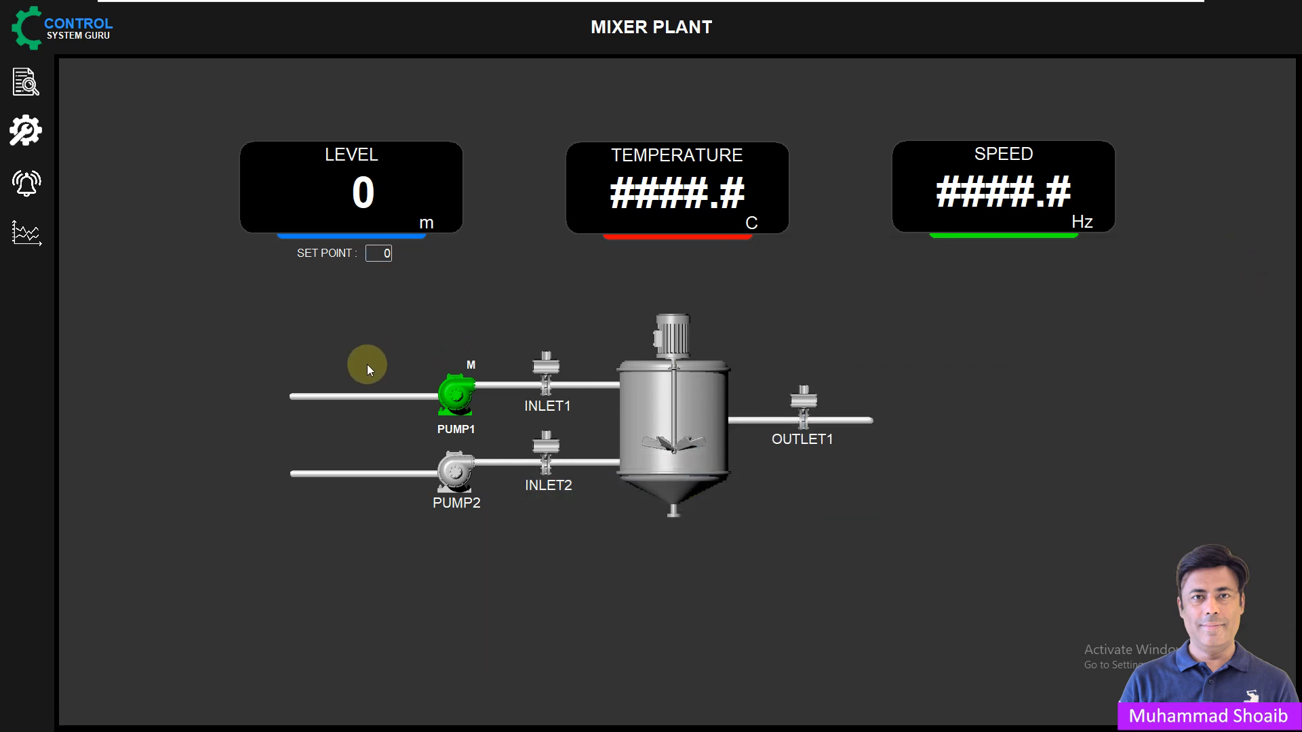